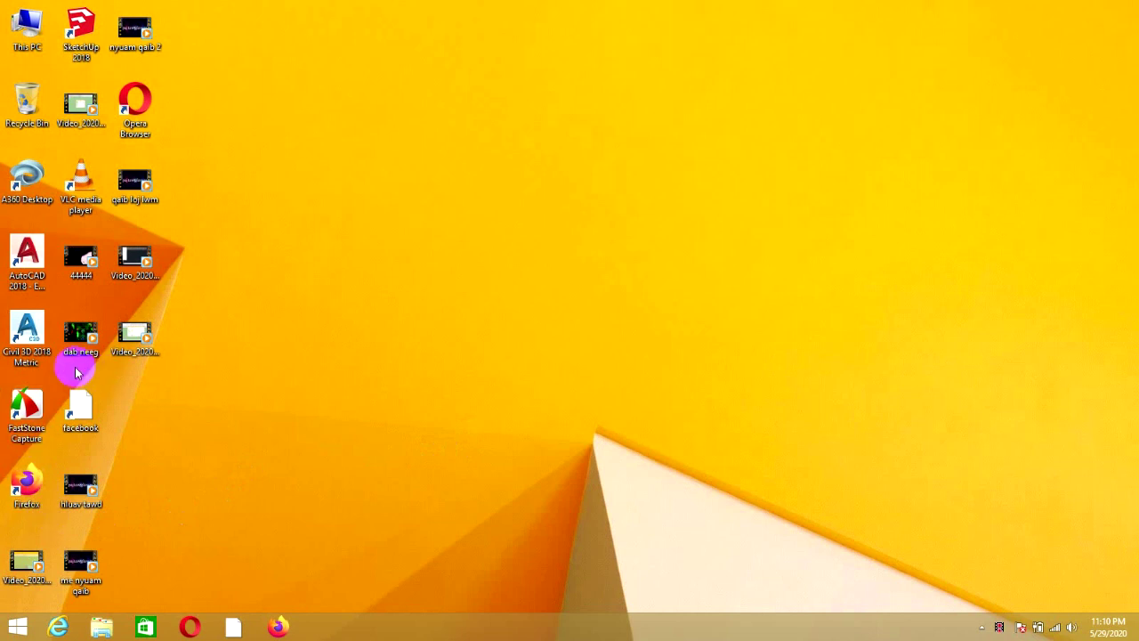
Launch AutoCAD 2018 from its desktop icon and wait for the Start tab.
double_click(31, 257)
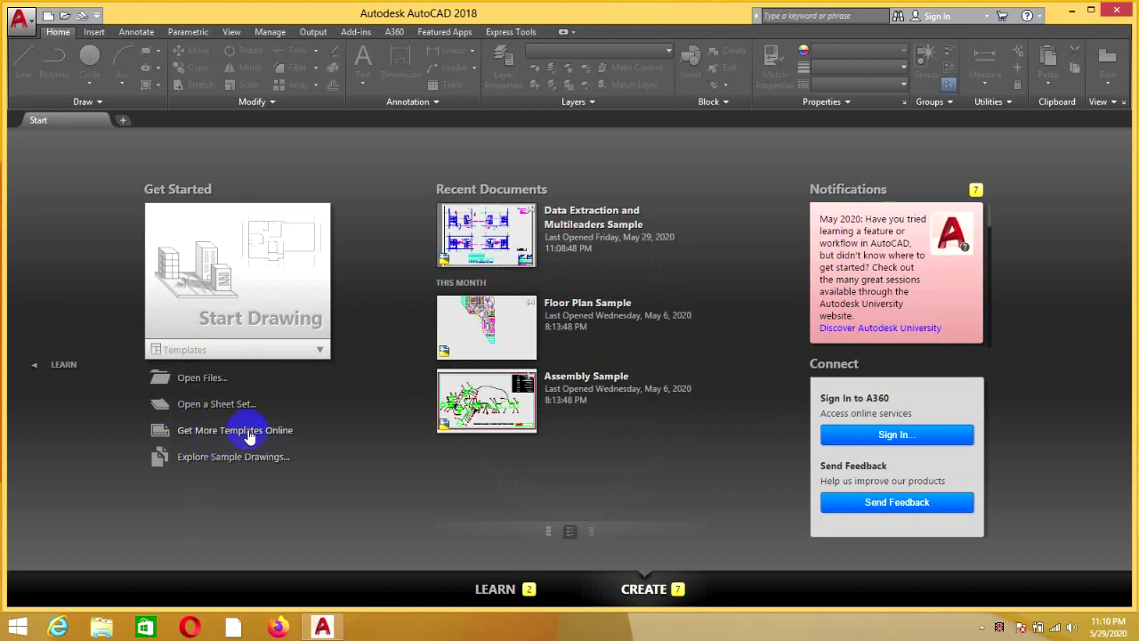
Start a new blank drawing, Drawing1, then zoom and pan its view slightly.
click(230, 305)
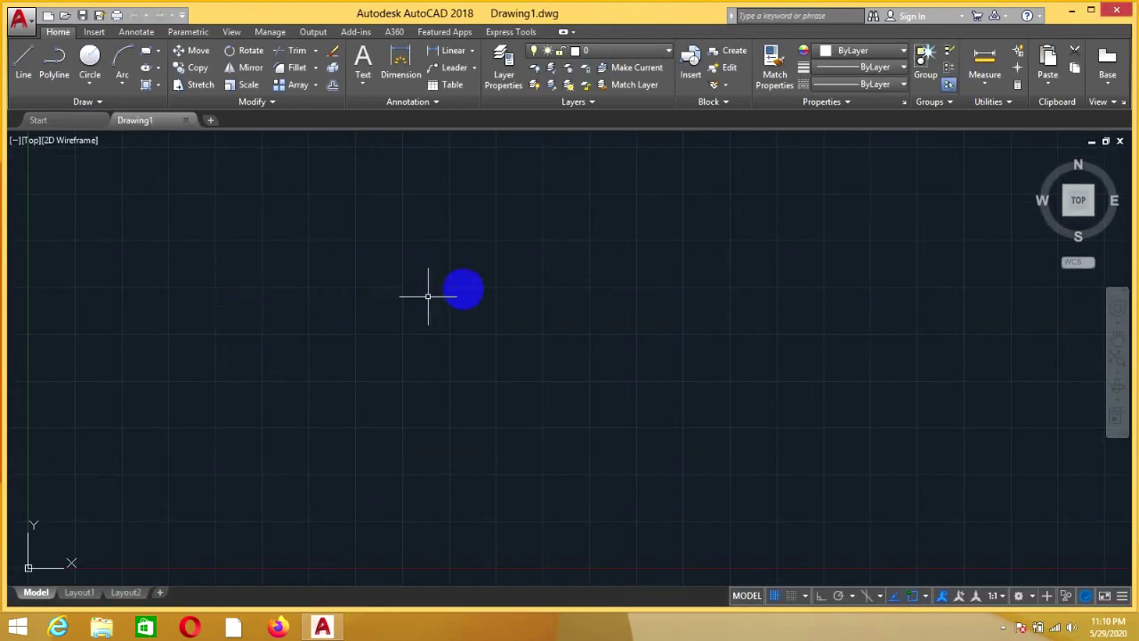
scroll(521, 294, down, 2)
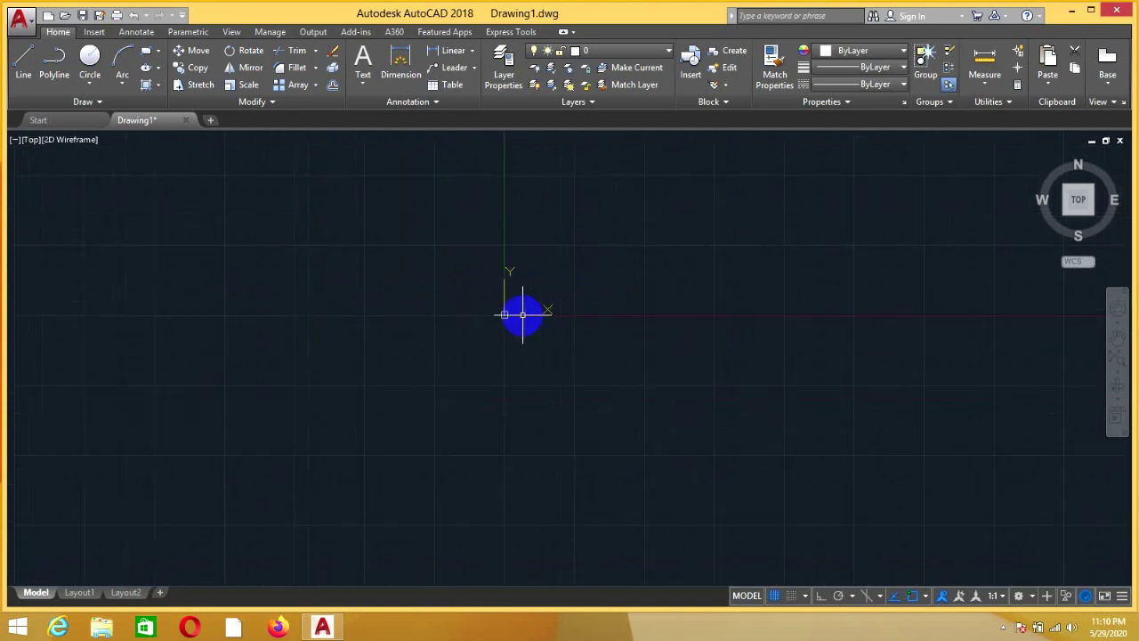
scroll(523, 314, up, 2)
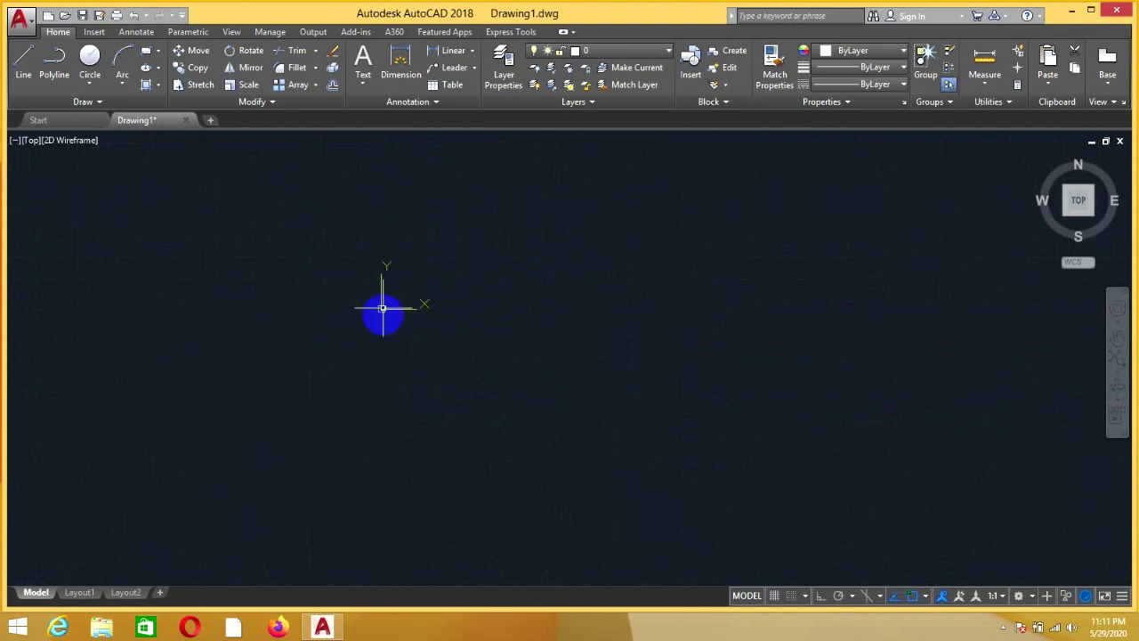
middle_drag(442, 306, 467, 302)
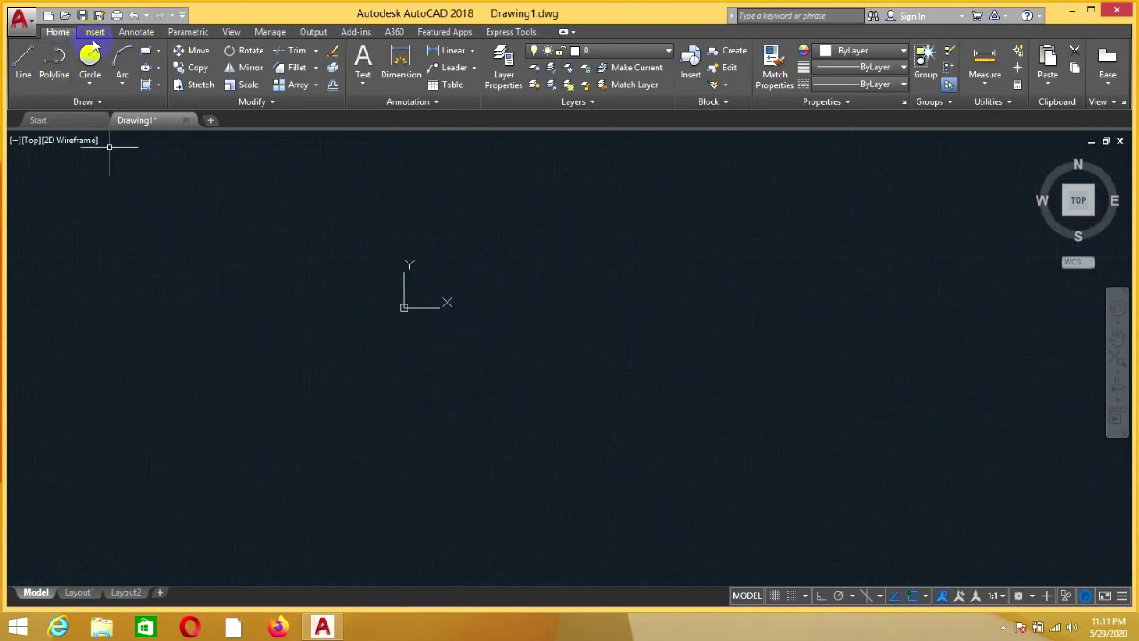
Browse the application menu's New, Recent Documents, Save As, Import and Print entries, then show the Insert tools.
click(21, 19)
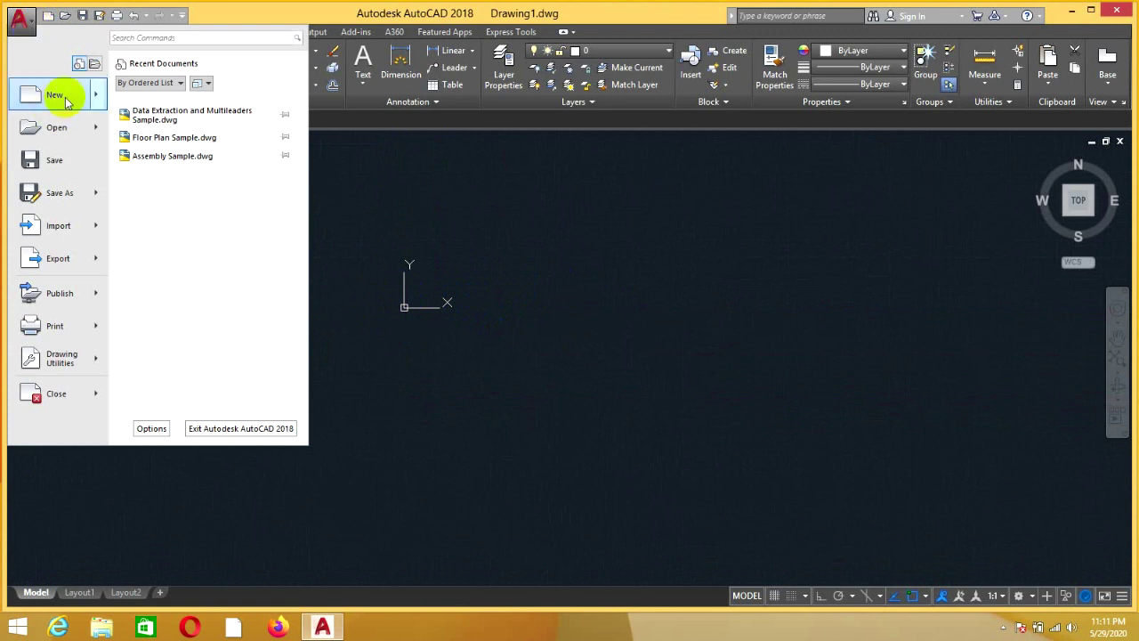
mouse_move(55, 95)
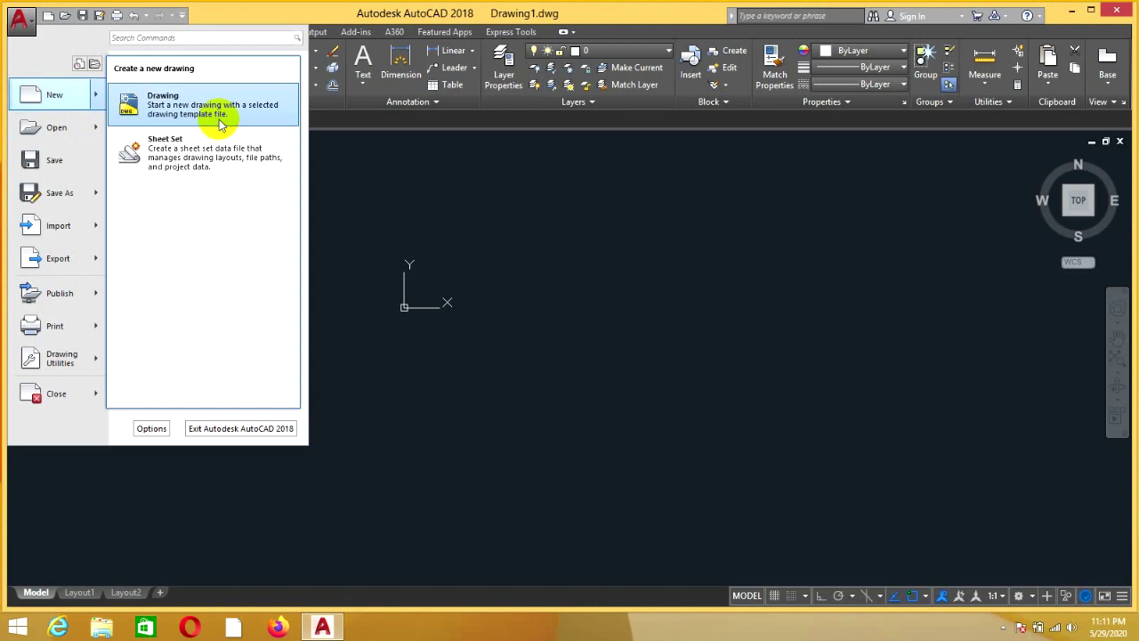
click(478, 188)
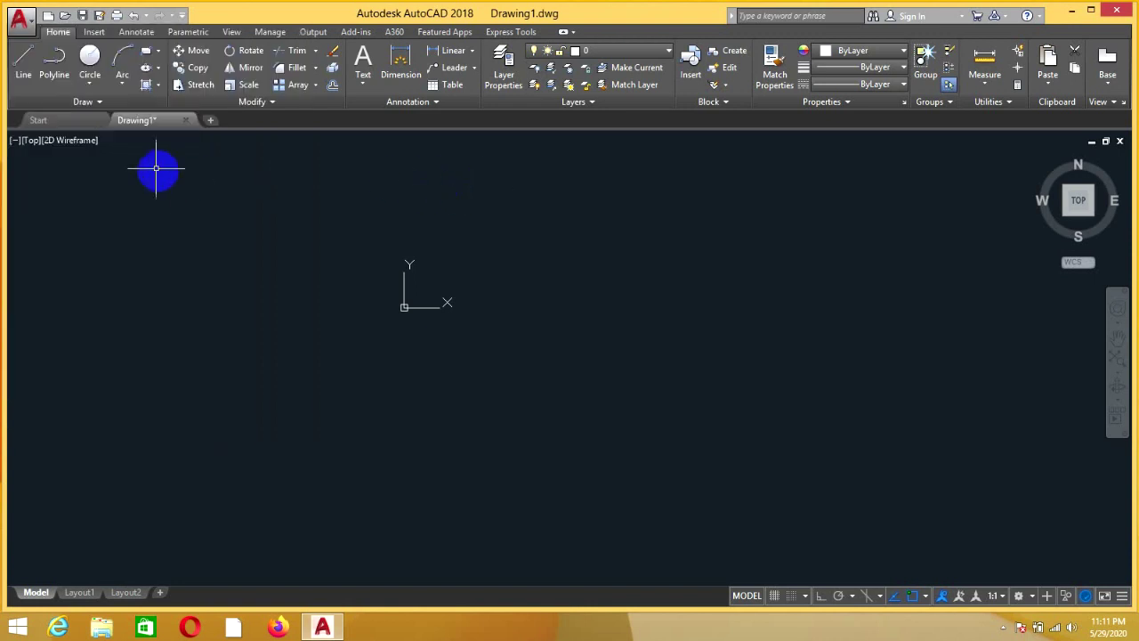
click(30, 34)
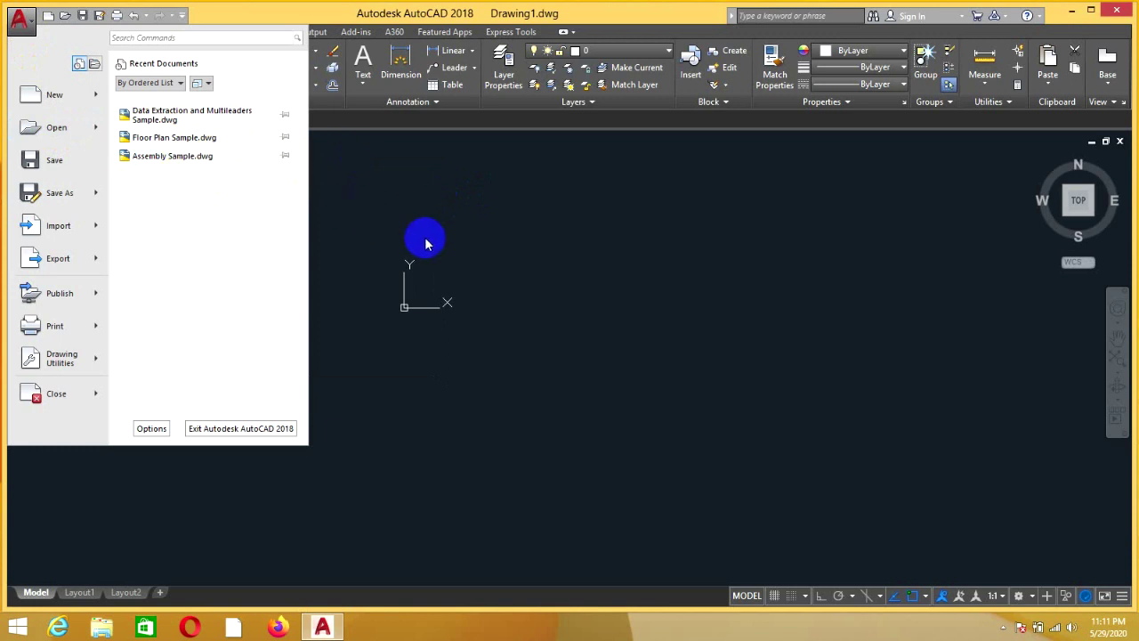
click(175, 140)
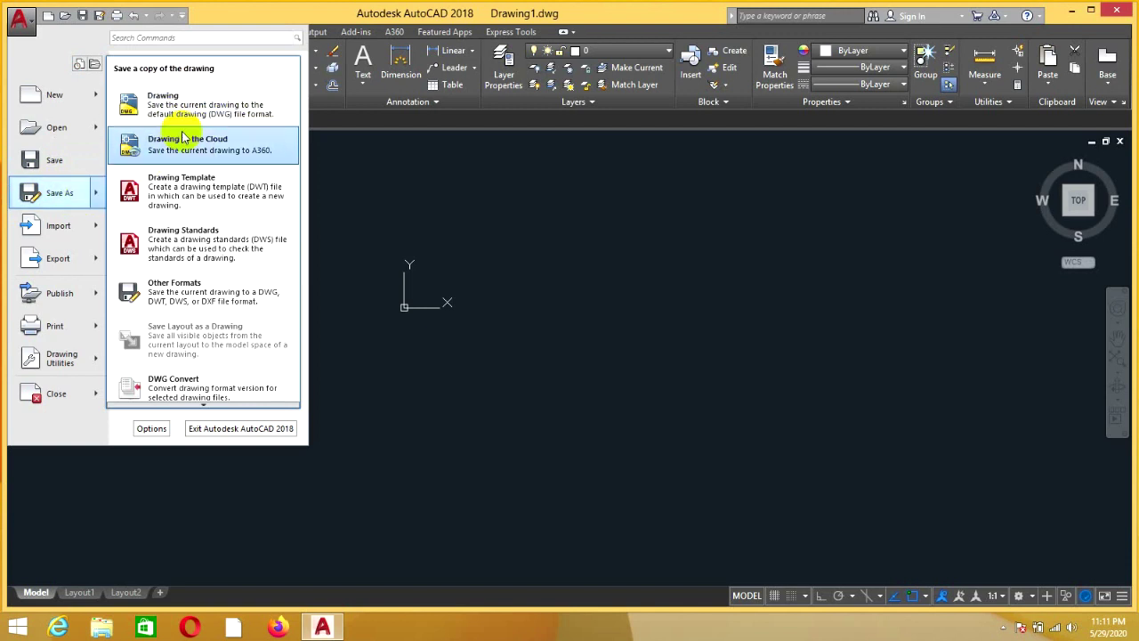
click(98, 229)
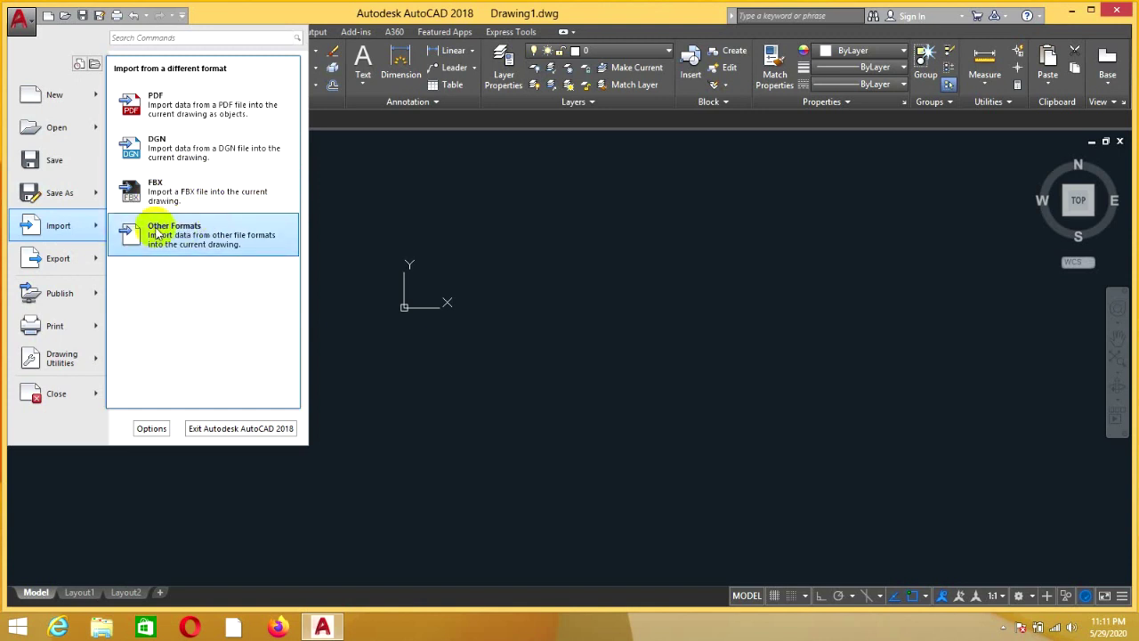
mouse_move(54, 326)
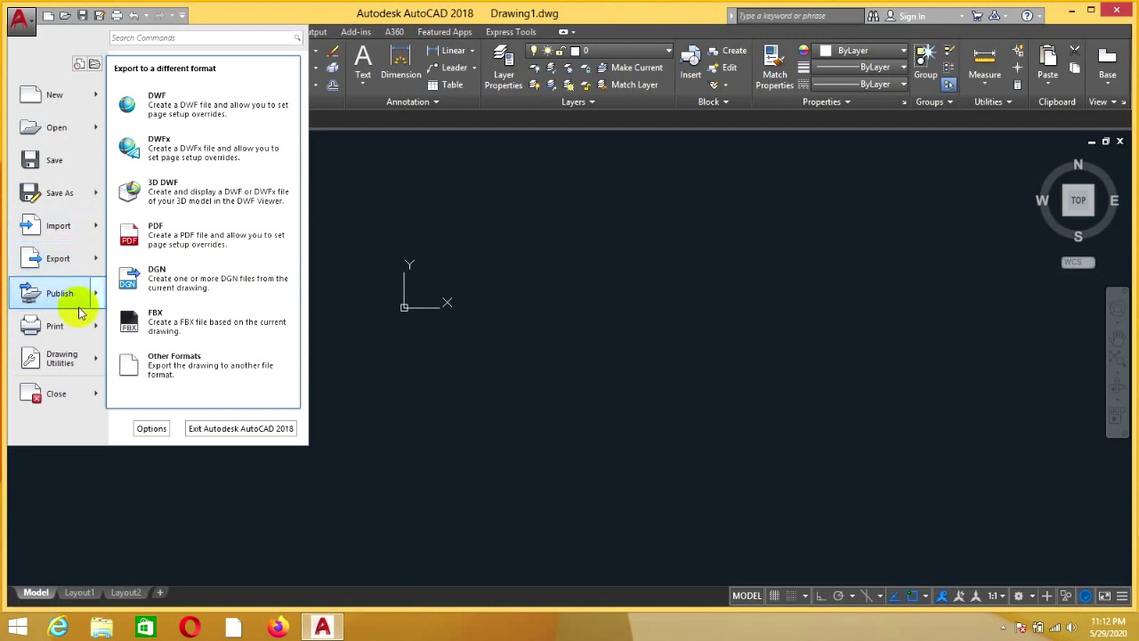
click(373, 287)
click(94, 32)
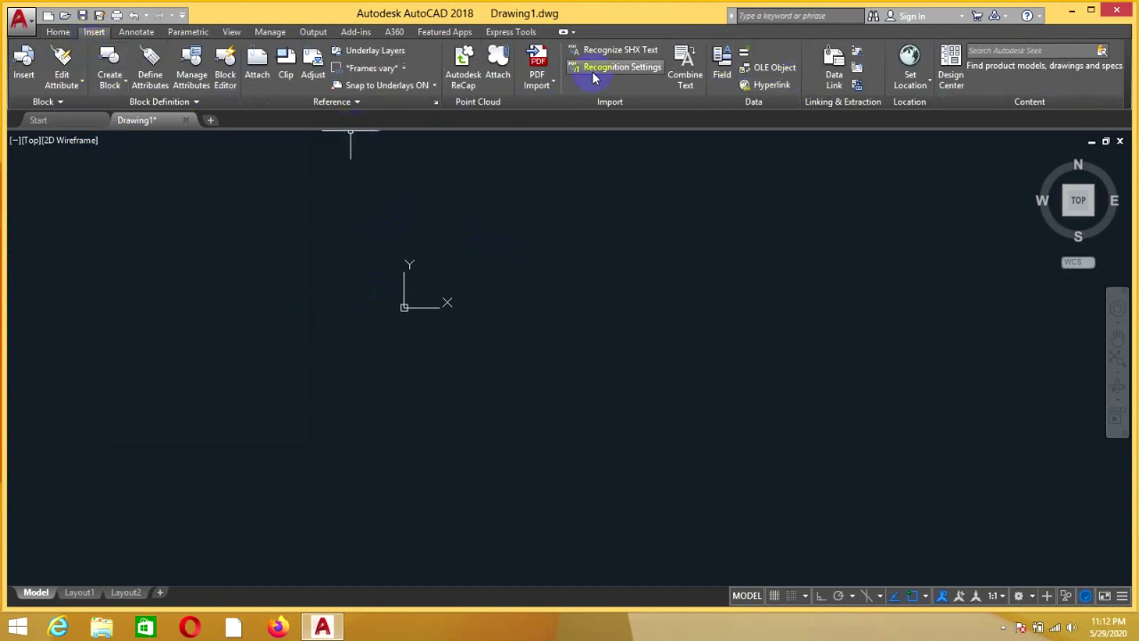
Review the Annotate tab's Dimension command and its Linear dimension types list.
click(138, 34)
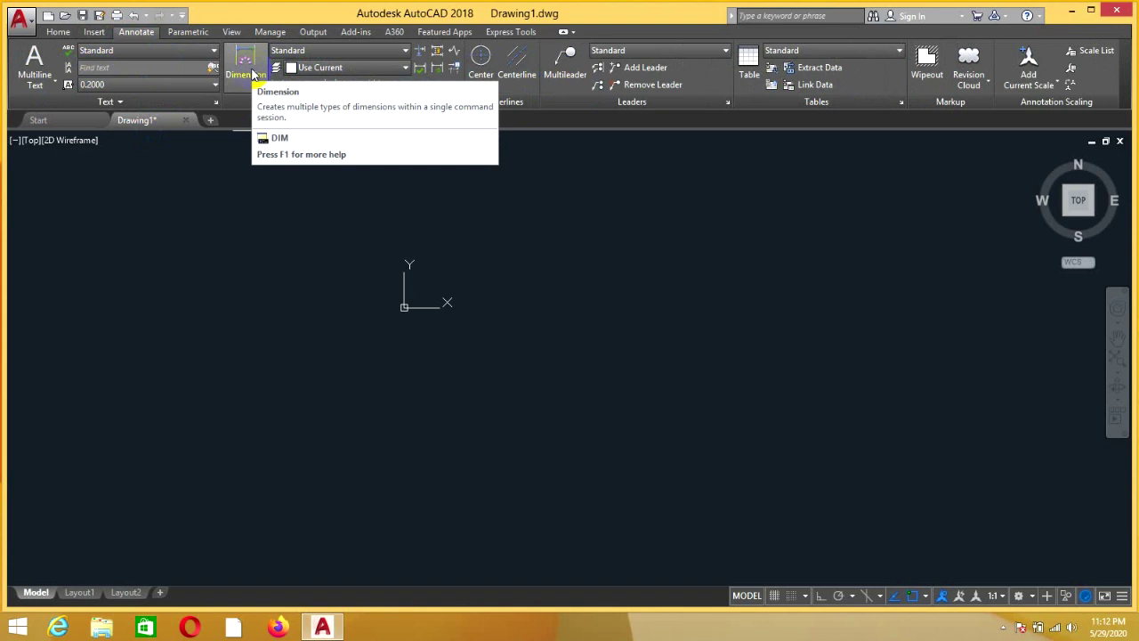
click(246, 75)
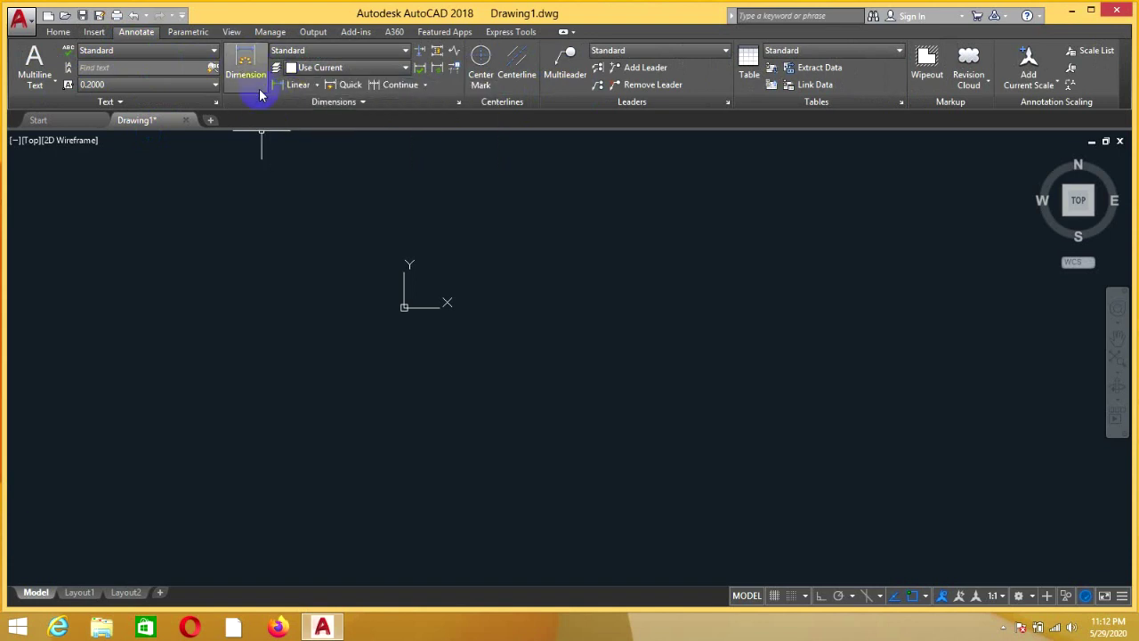
click(318, 85)
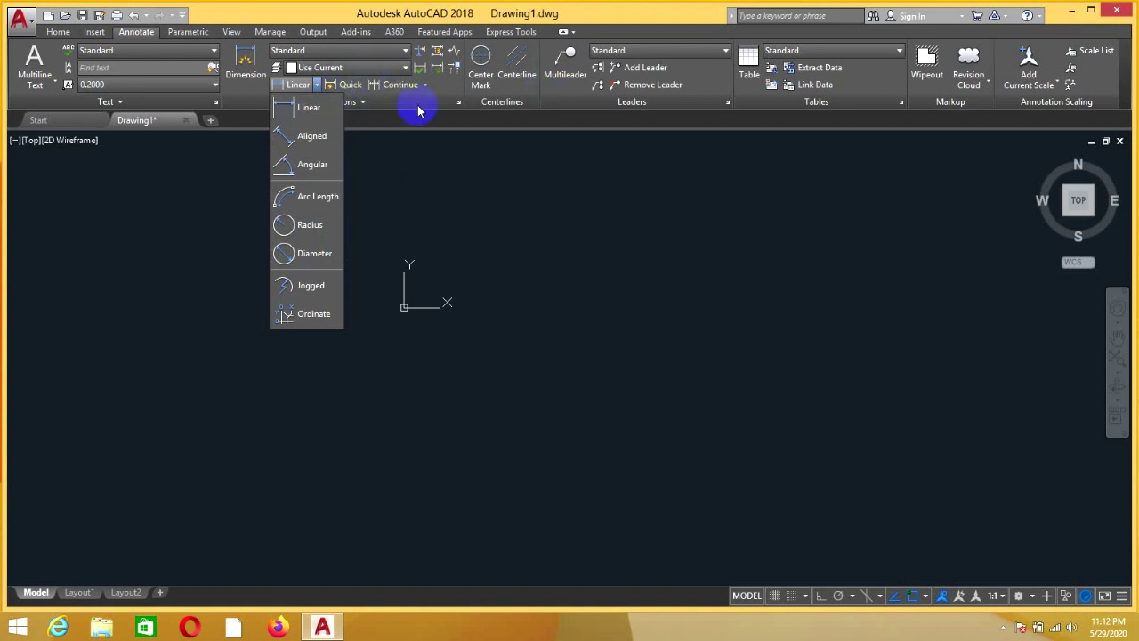
click(442, 183)
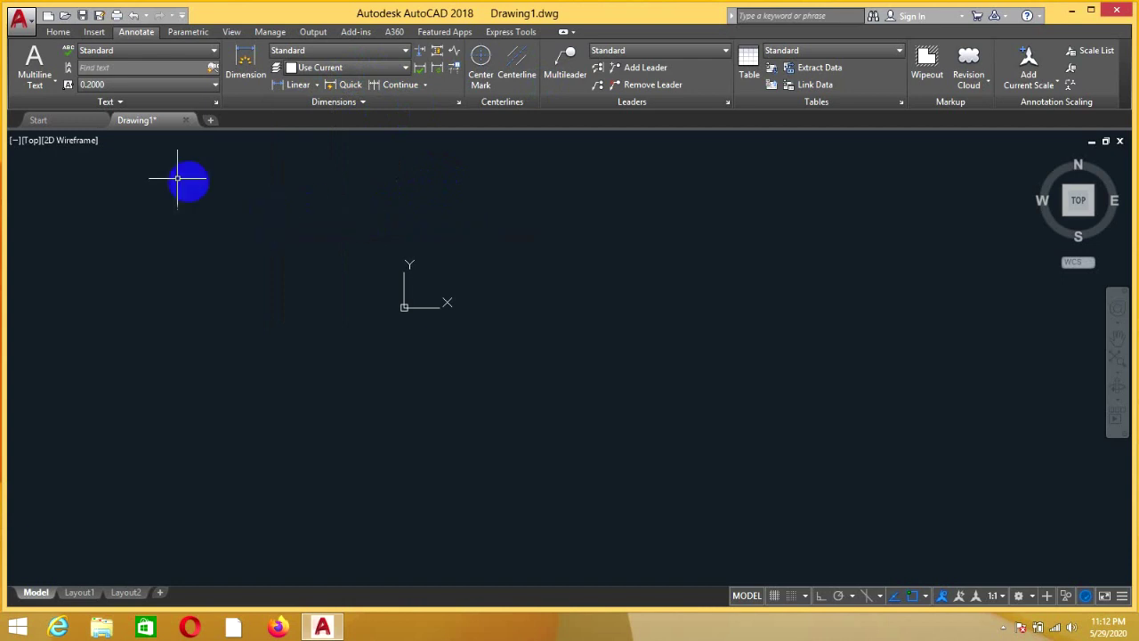
Return to the Home tab and look through the Layer dropdown list.
click(58, 32)
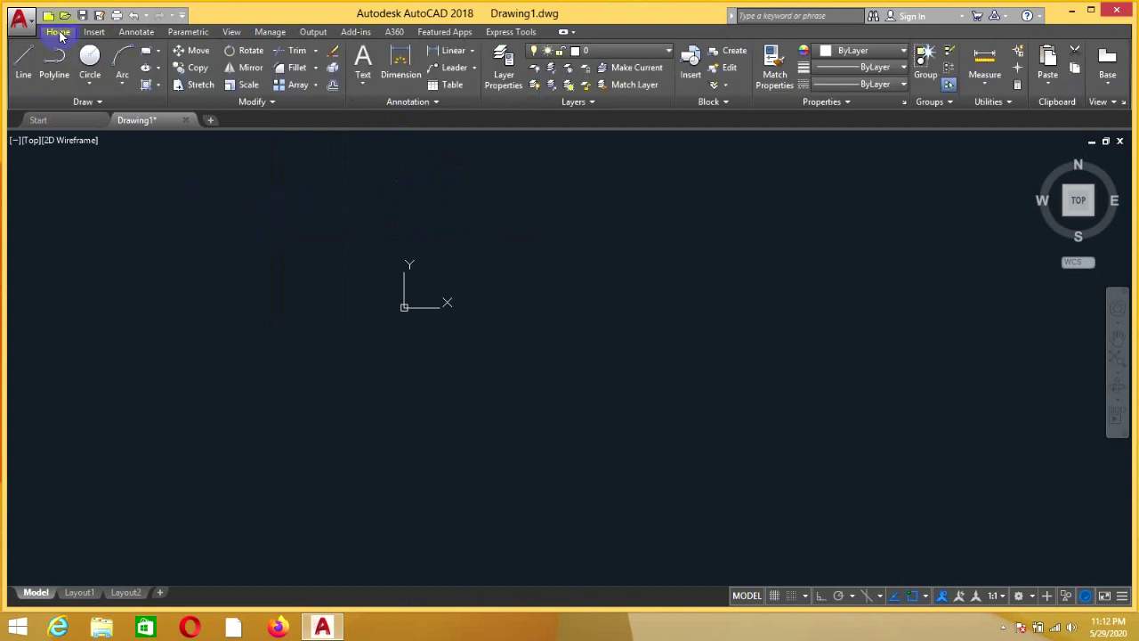
click(667, 51)
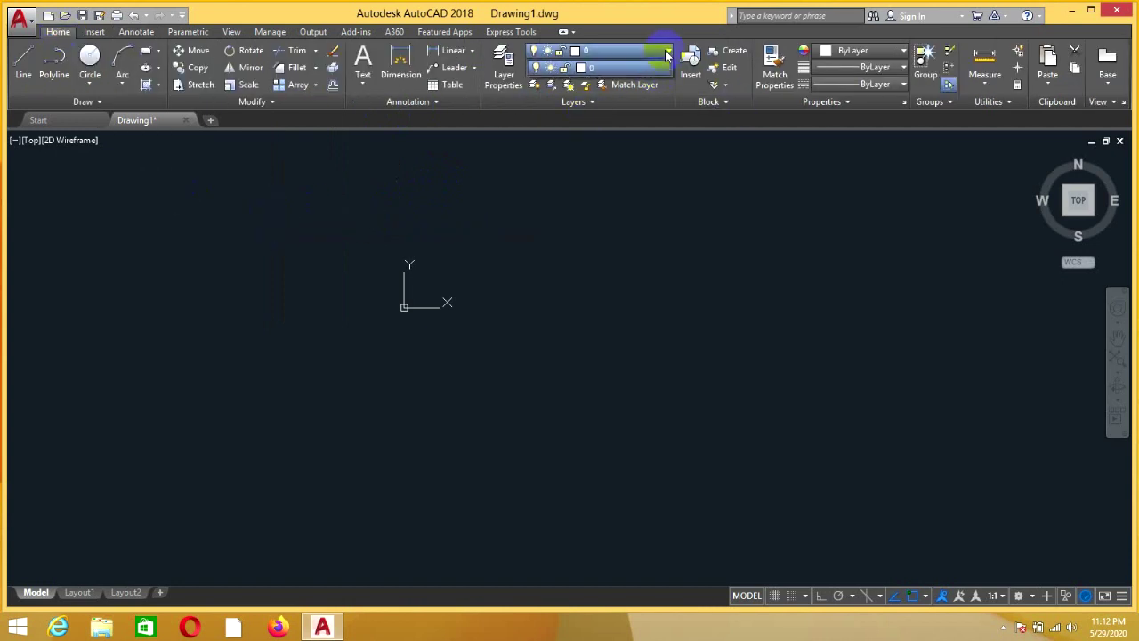
click(568, 196)
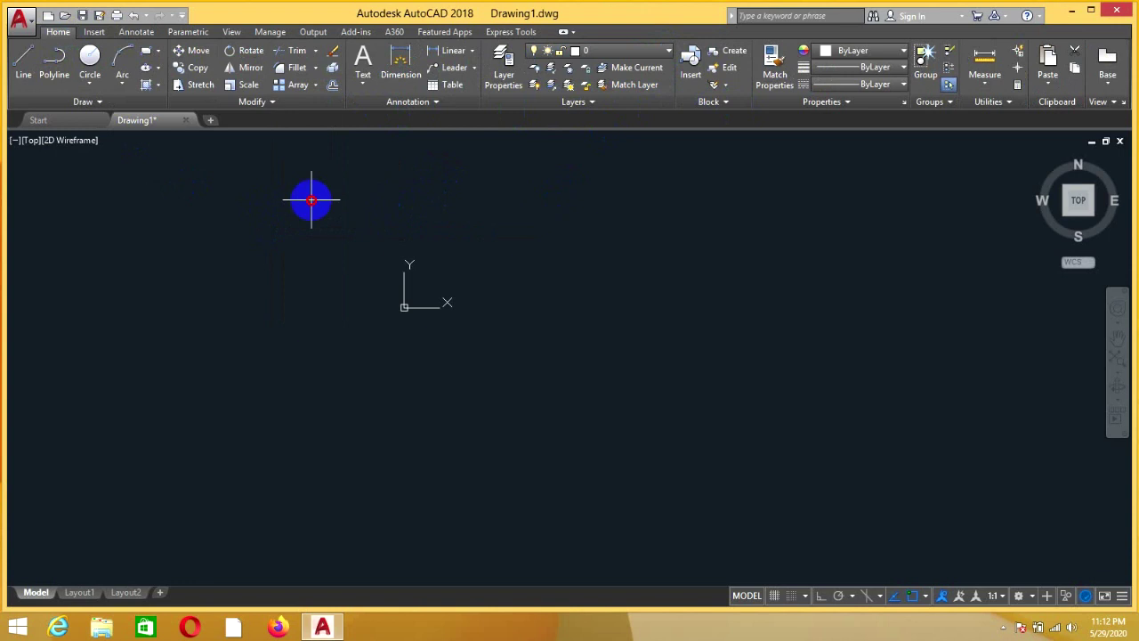
click(23, 60)
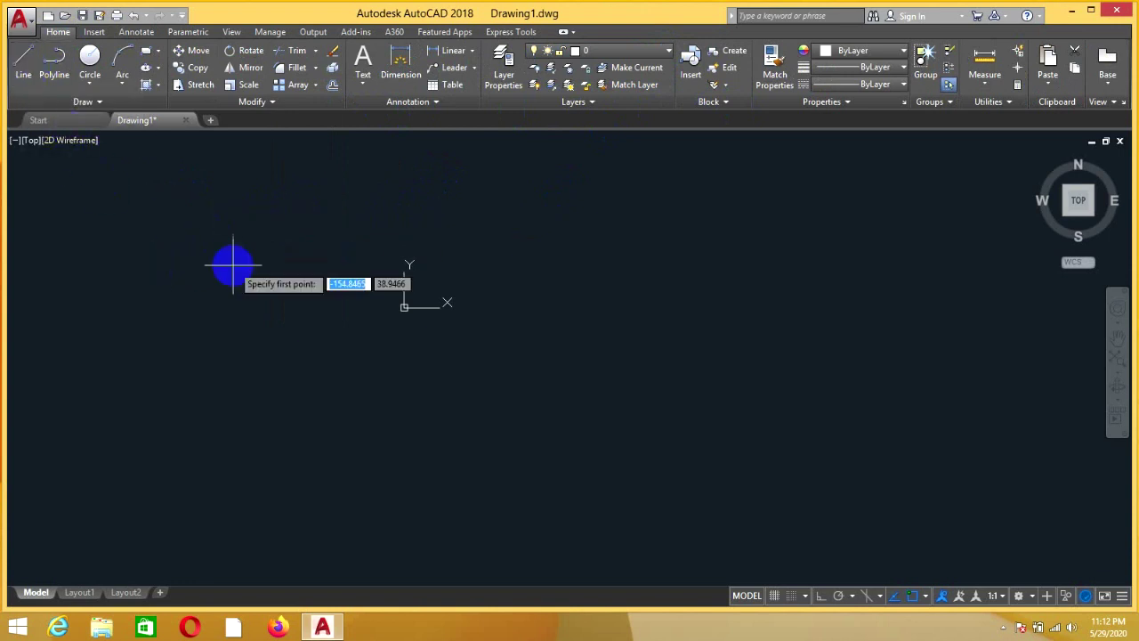
click(233, 266)
click(199, 336)
click(291, 349)
click(318, 254)
click(236, 223)
click(380, 274)
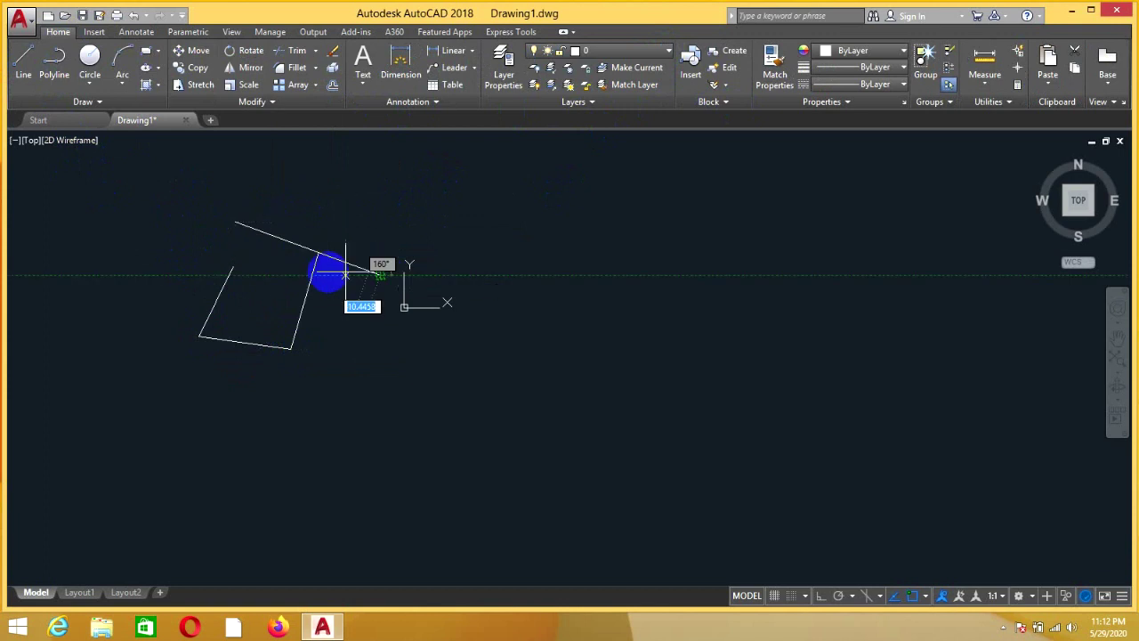
click(233, 267)
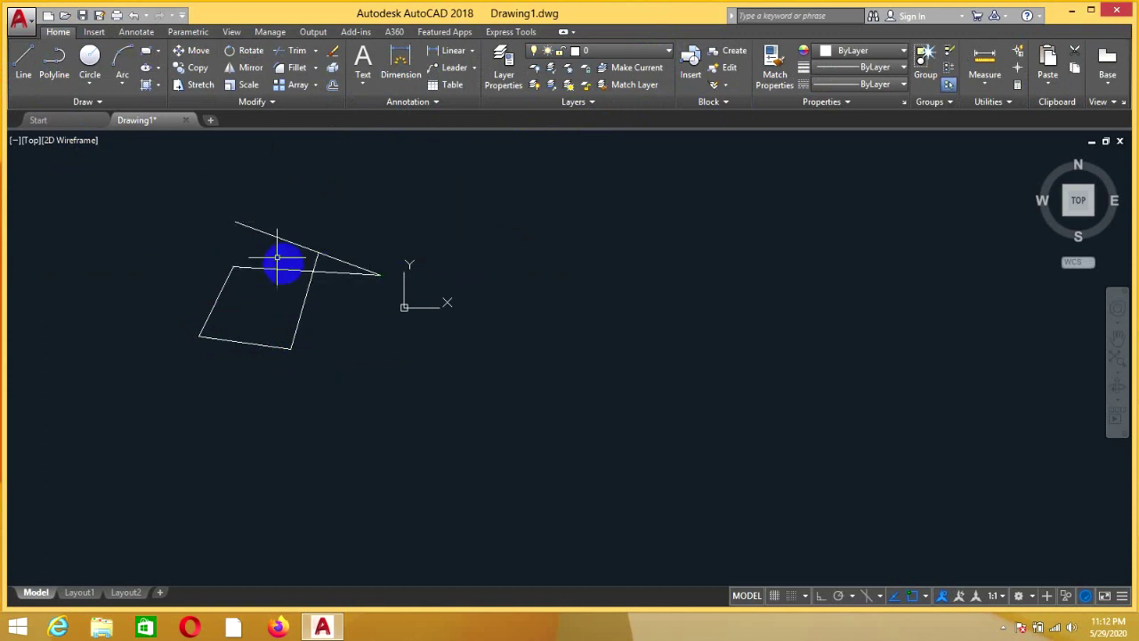
click(46, 56)
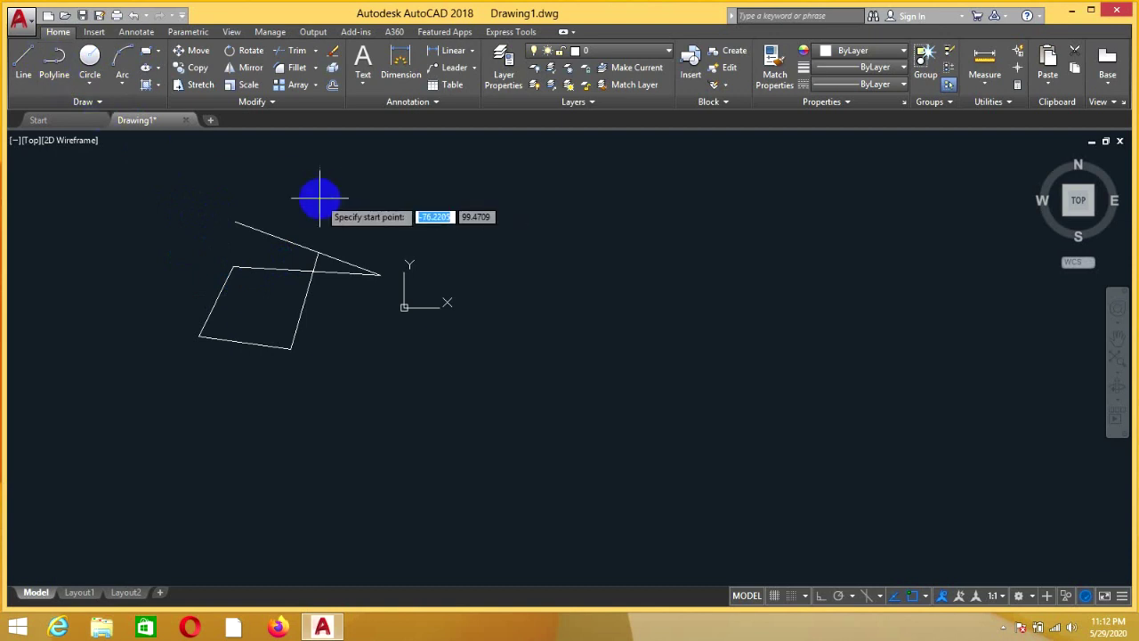
click(446, 195)
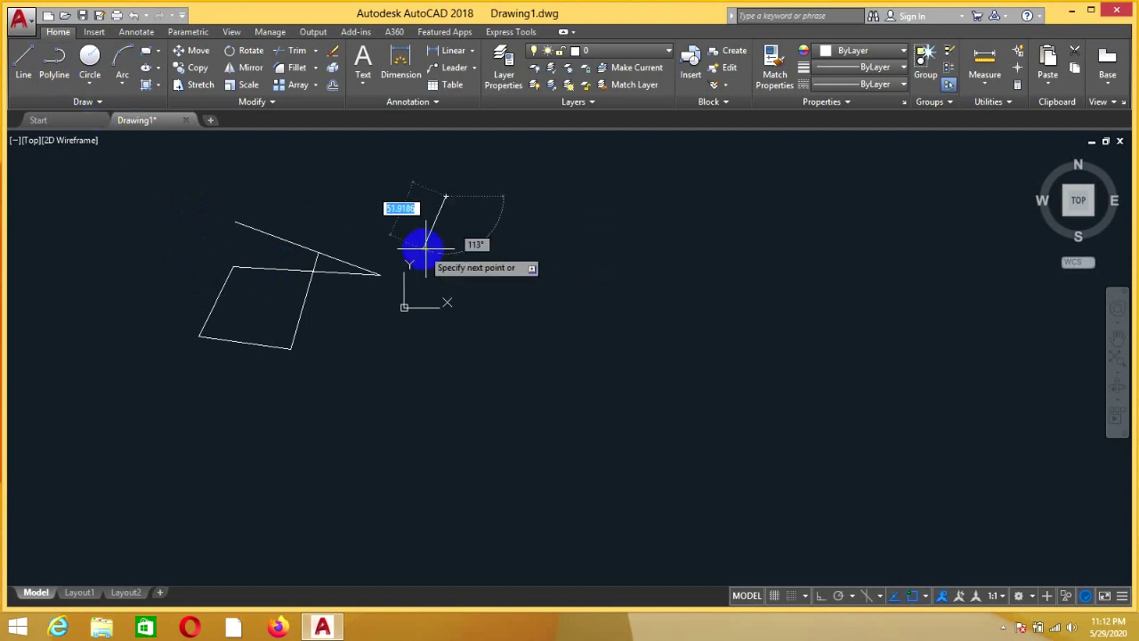
click(445, 227)
click(660, 212)
click(542, 166)
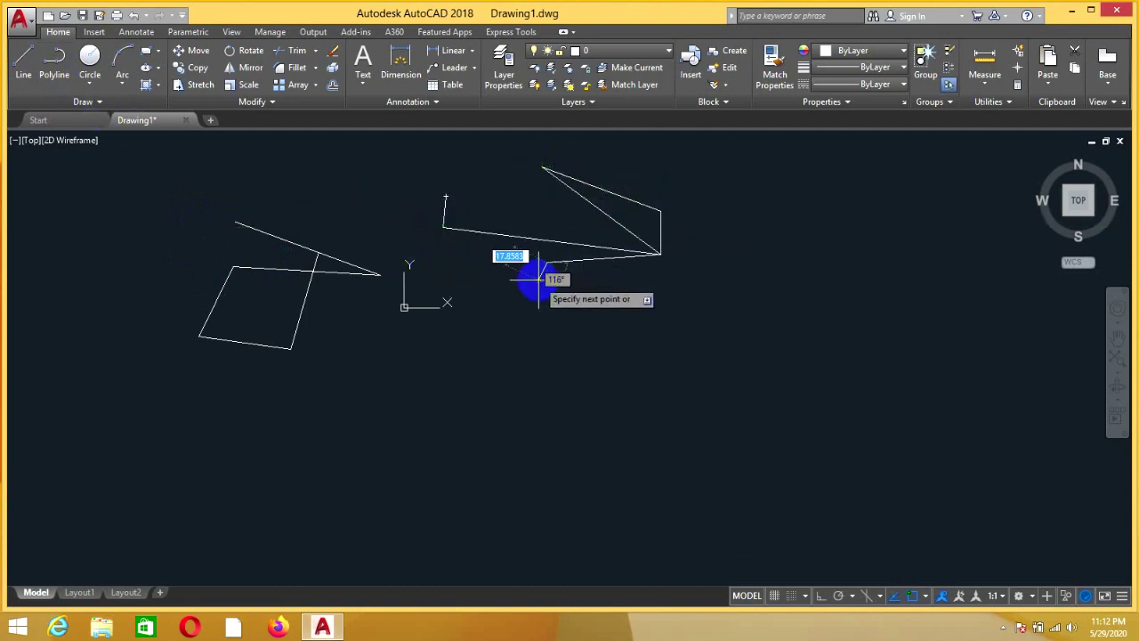
click(661, 254)
click(546, 261)
key(Return)
click(517, 237)
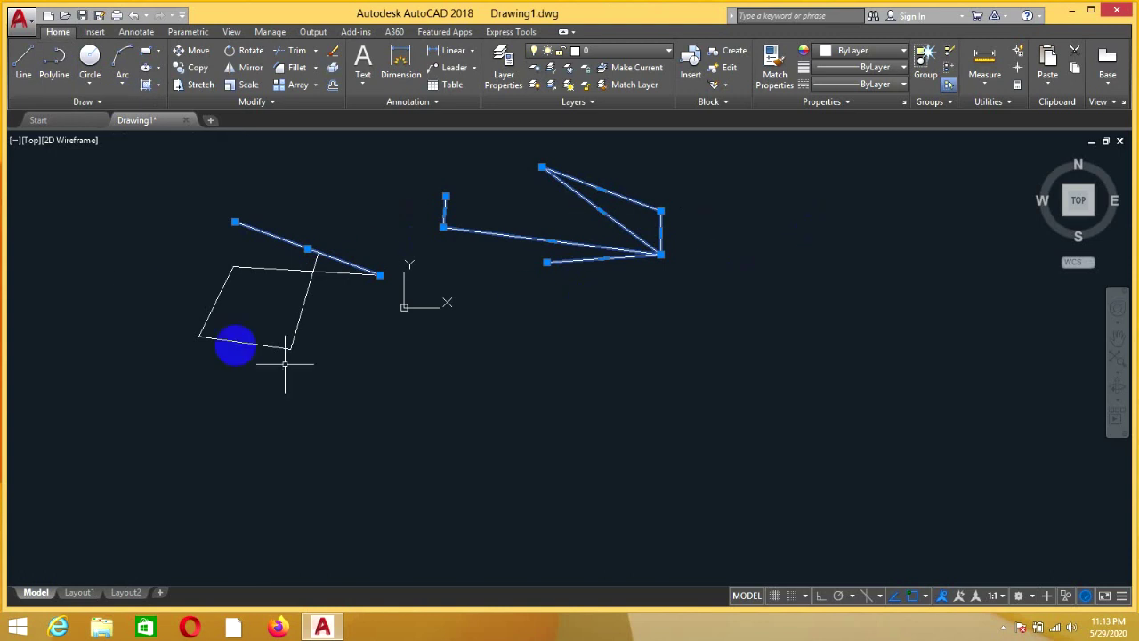
drag(705, 431, 145, 270)
drag(468, 352, 234, 191)
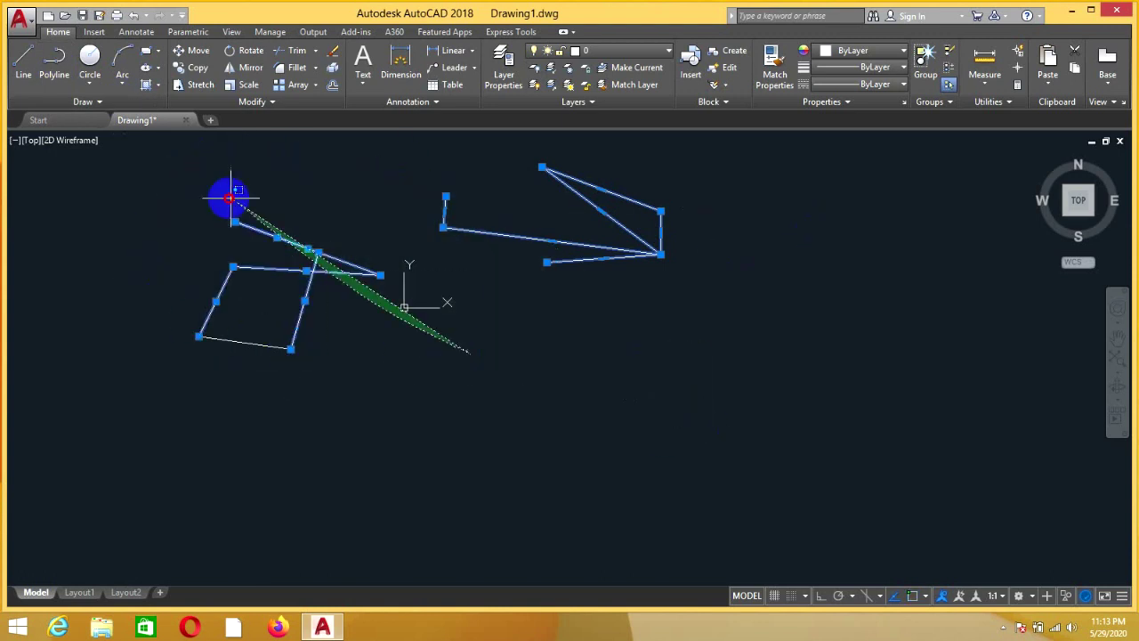
click(286, 380)
click(221, 310)
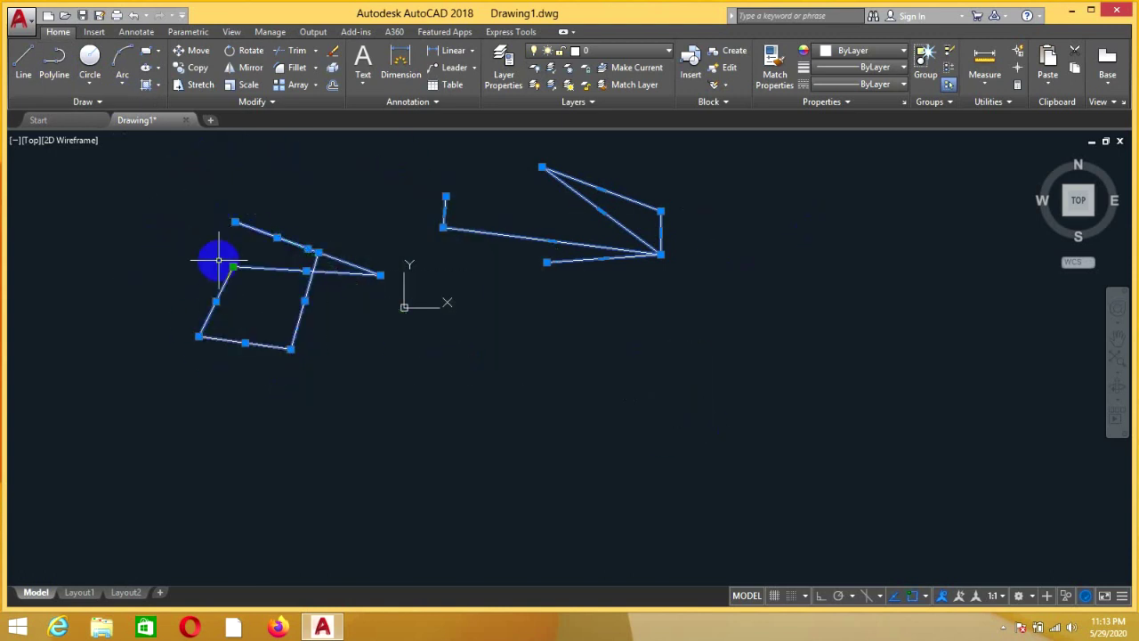
key(Delete)
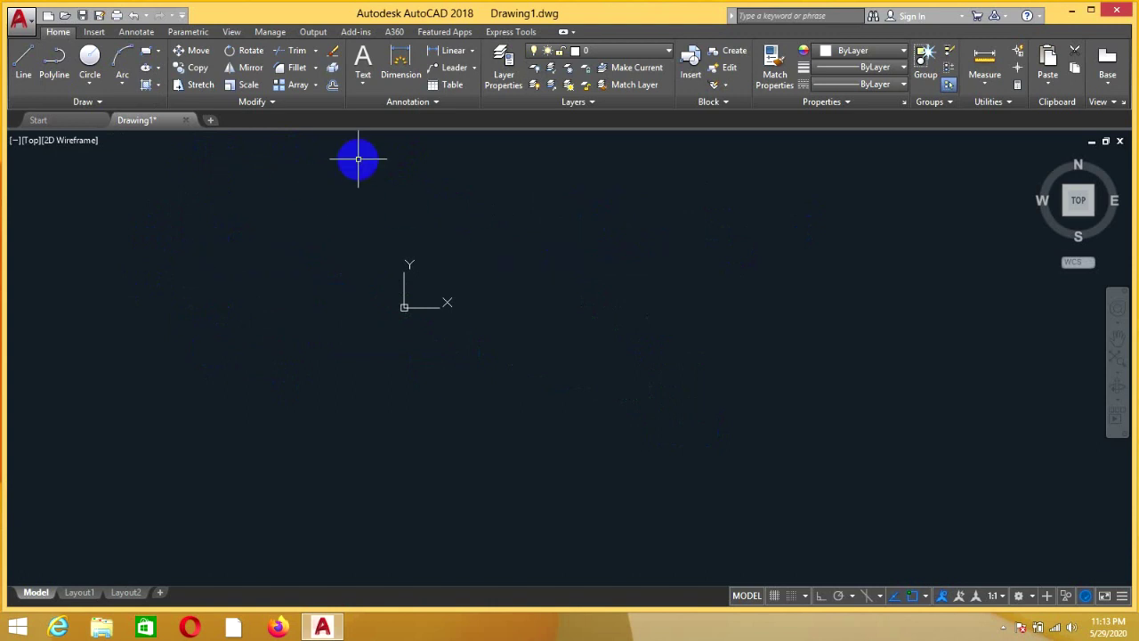
Draw several practice circles of different sizes, zooming the view out.
click(107, 83)
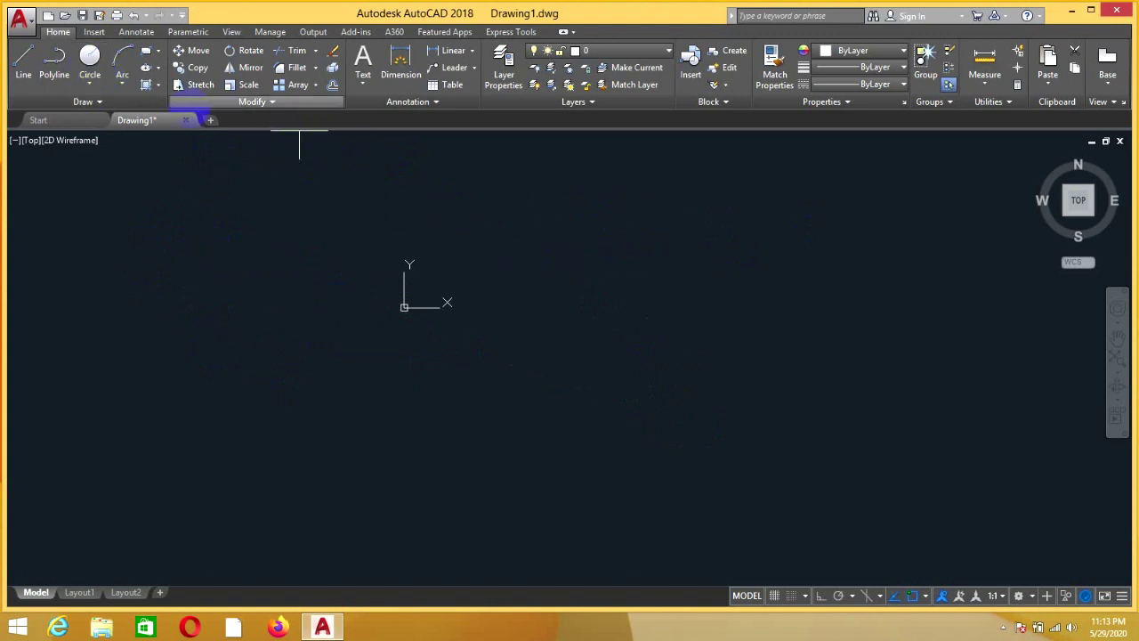
click(458, 213)
scroll(353, 226, down, 5)
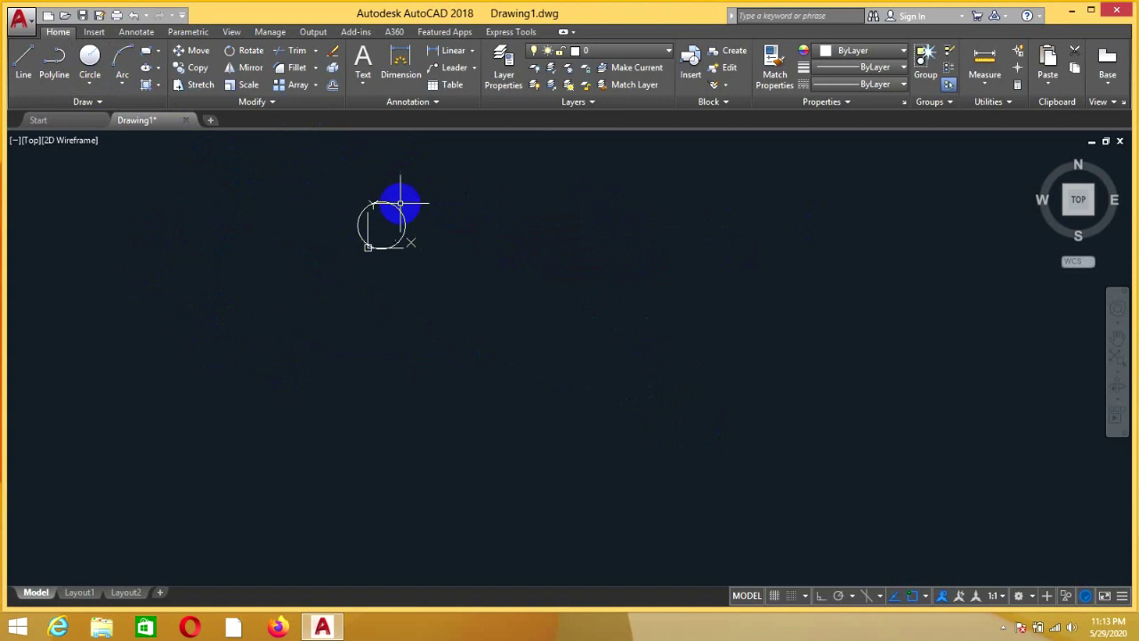
middle_drag(399, 201, 411, 269)
click(411, 269)
click(525, 270)
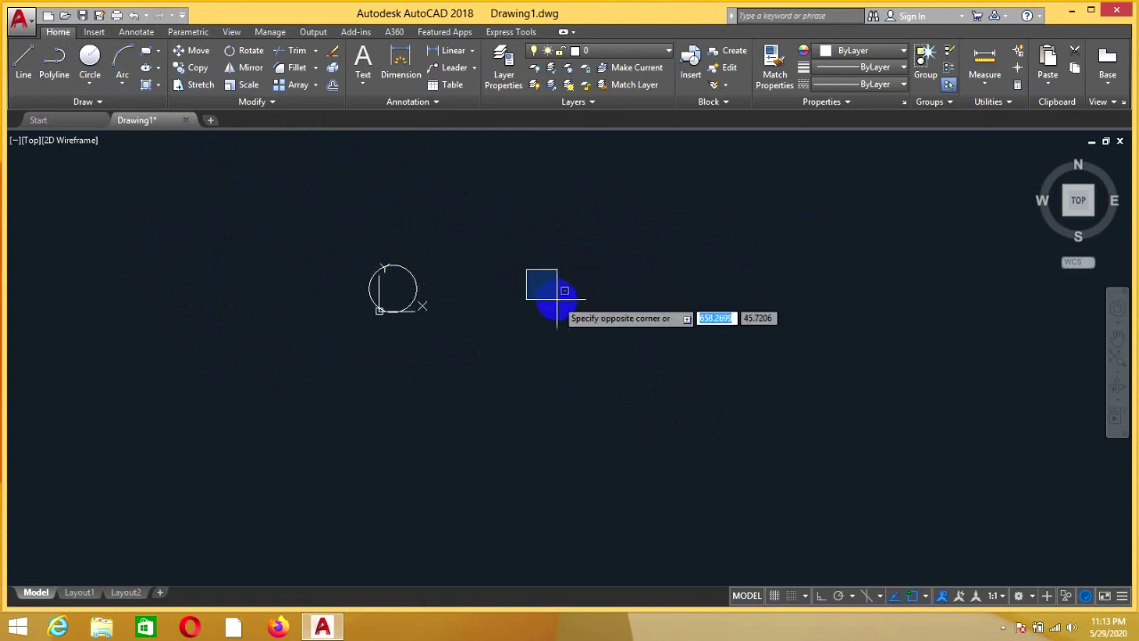
click(545, 304)
key(Return)
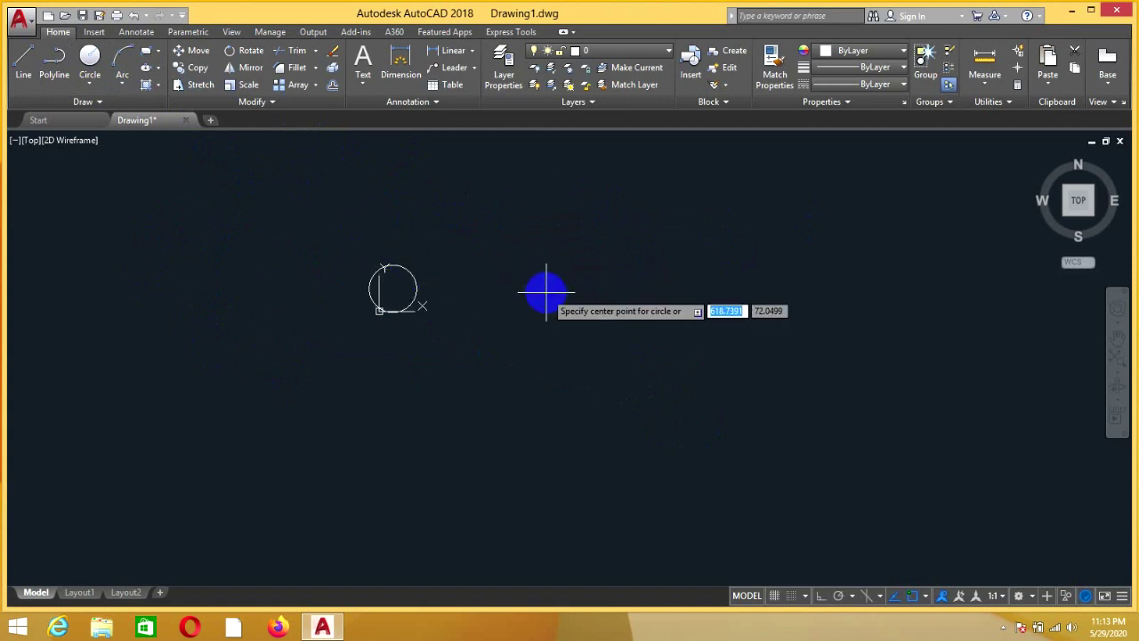
click(547, 294)
click(594, 326)
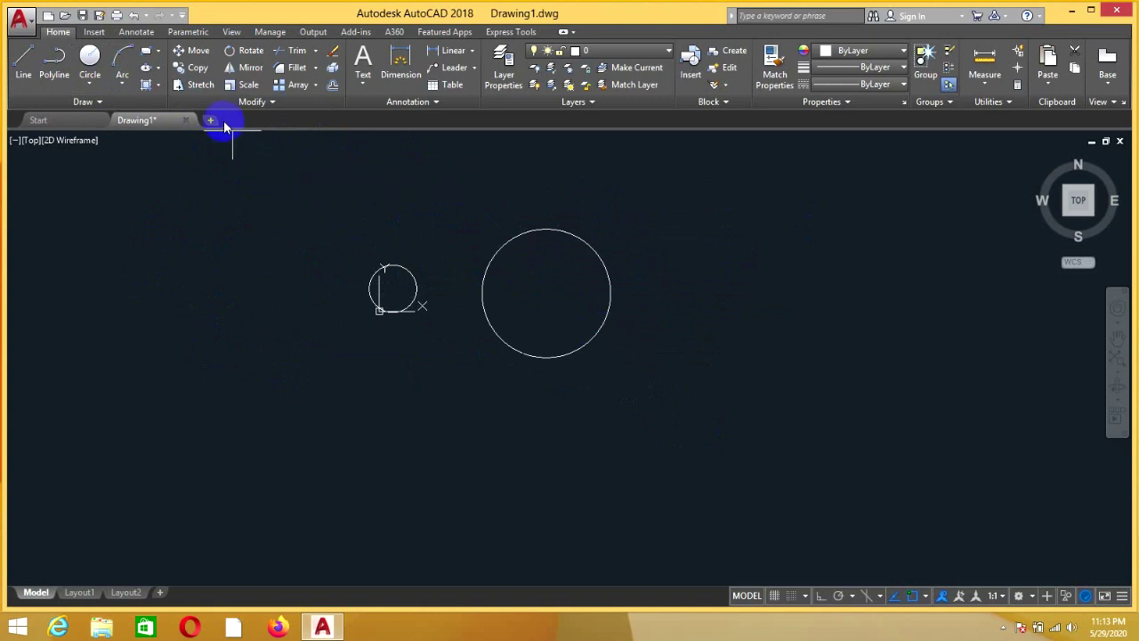
key(Return)
Draw a three-point arc, then window-select and delete the arc and all circles.
click(125, 55)
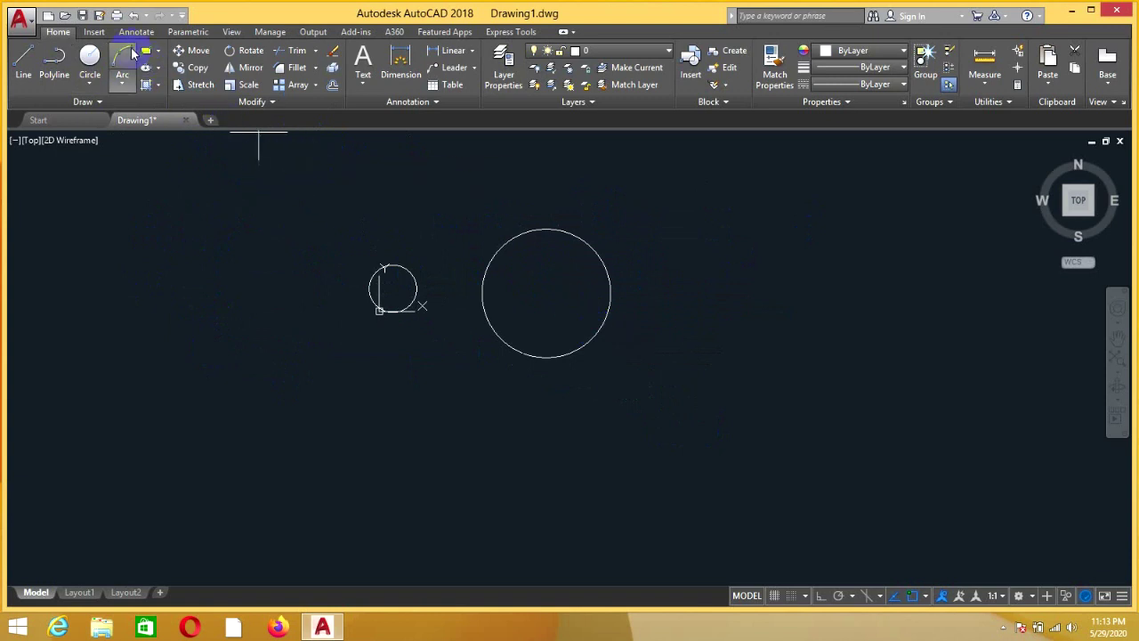
click(245, 218)
click(229, 275)
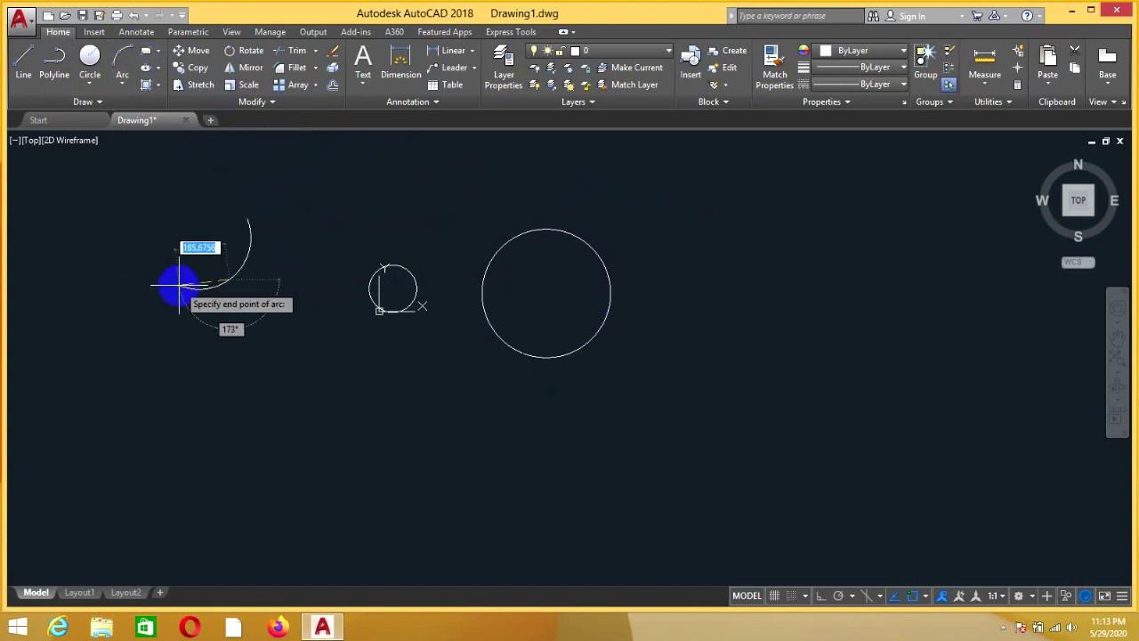
click(141, 235)
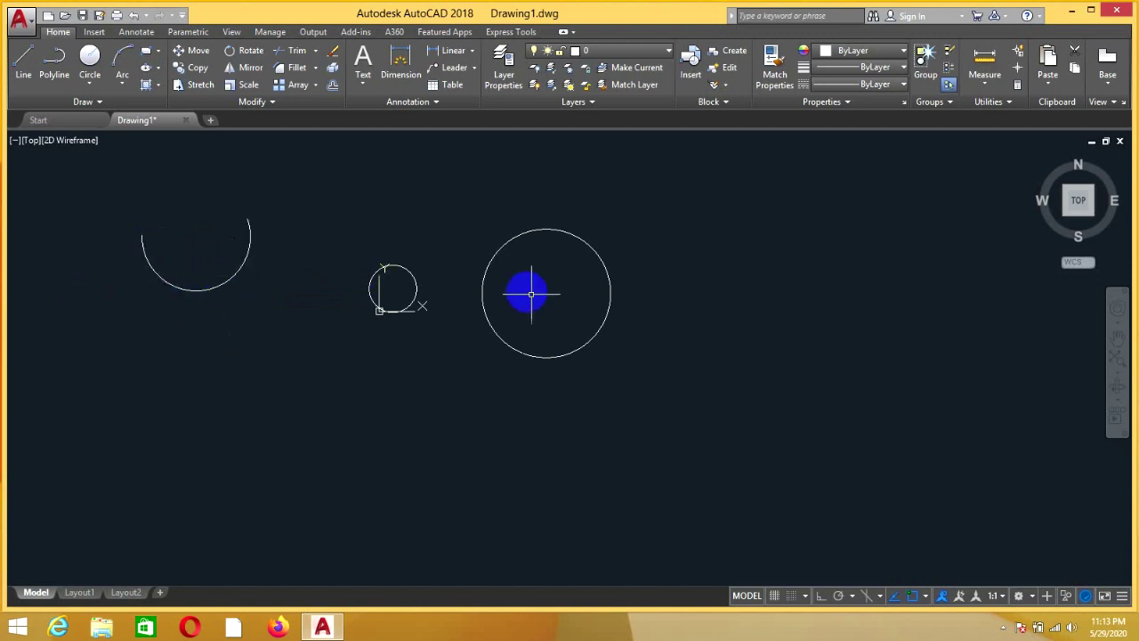
click(689, 356)
click(125, 202)
key(Delete)
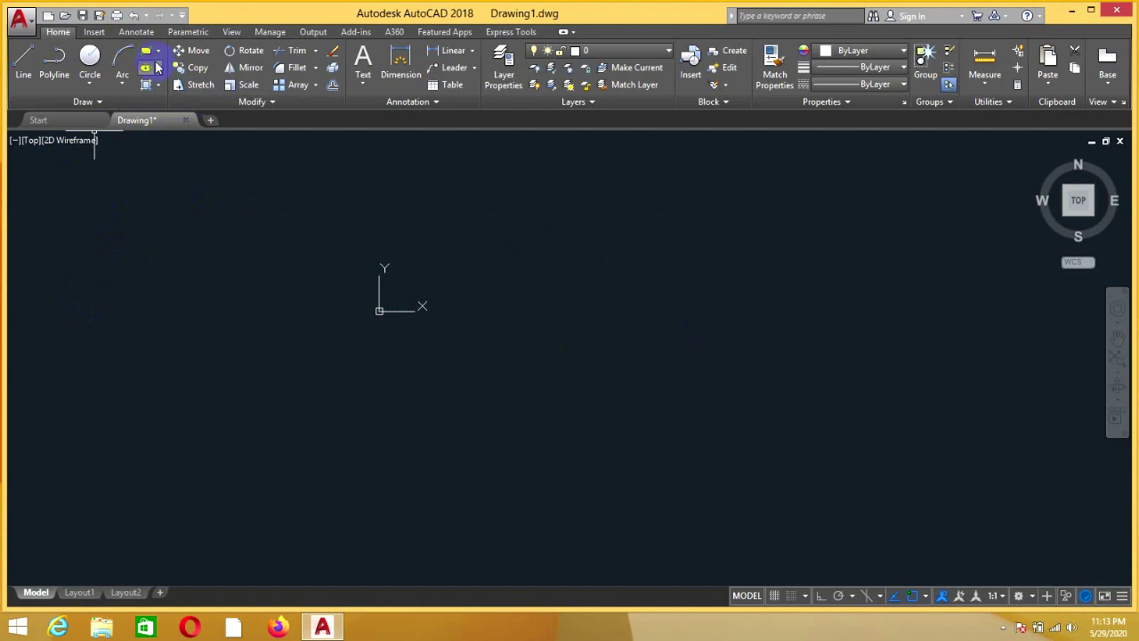
Draw a small rectangle and a narrow slanted ellipse beside it.
click(151, 57)
click(244, 267)
click(300, 314)
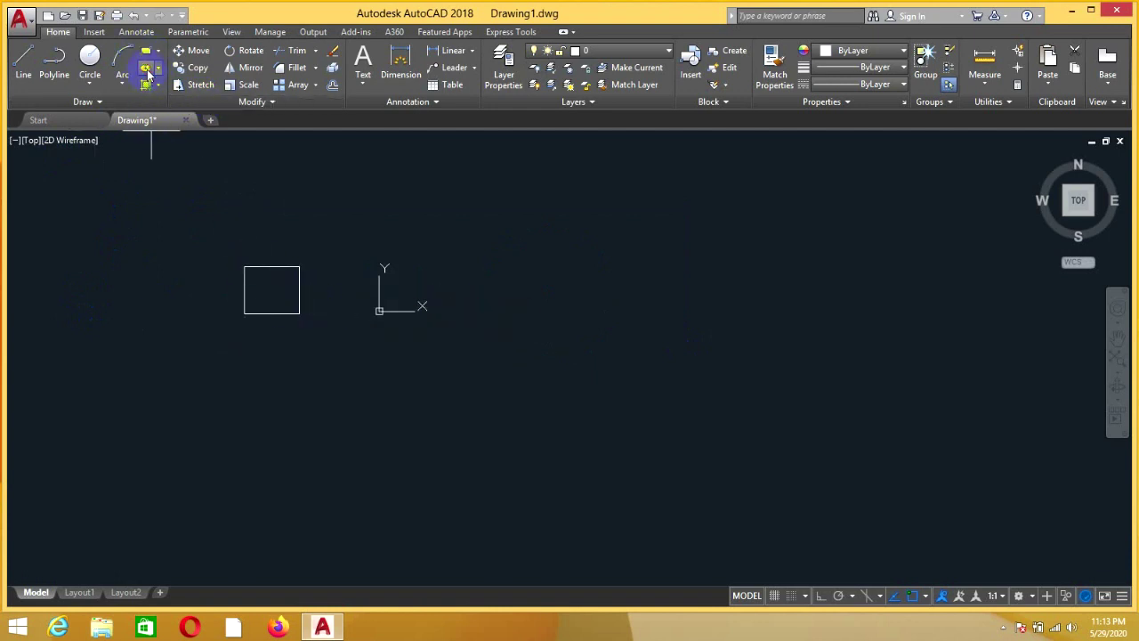
click(147, 69)
click(381, 227)
click(453, 272)
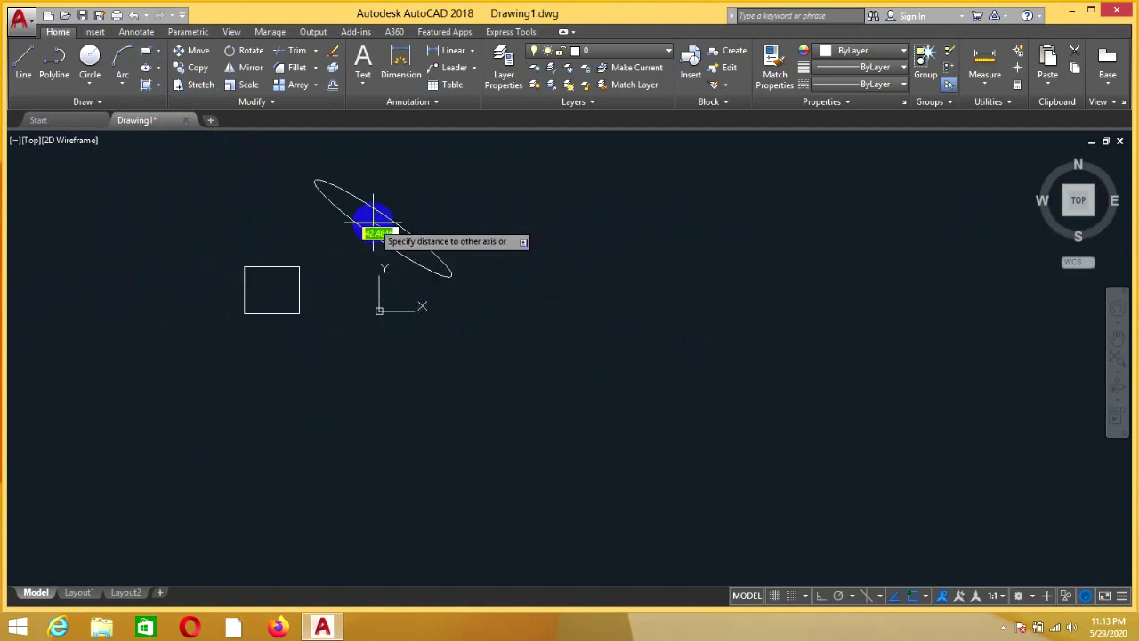
mouse_move(406, 216)
middle_down()
mouse_move(237, 219)
mouse_move(483, 262)
mouse_move(454, 258)
middle_up()
click(454, 258)
click(133, 145)
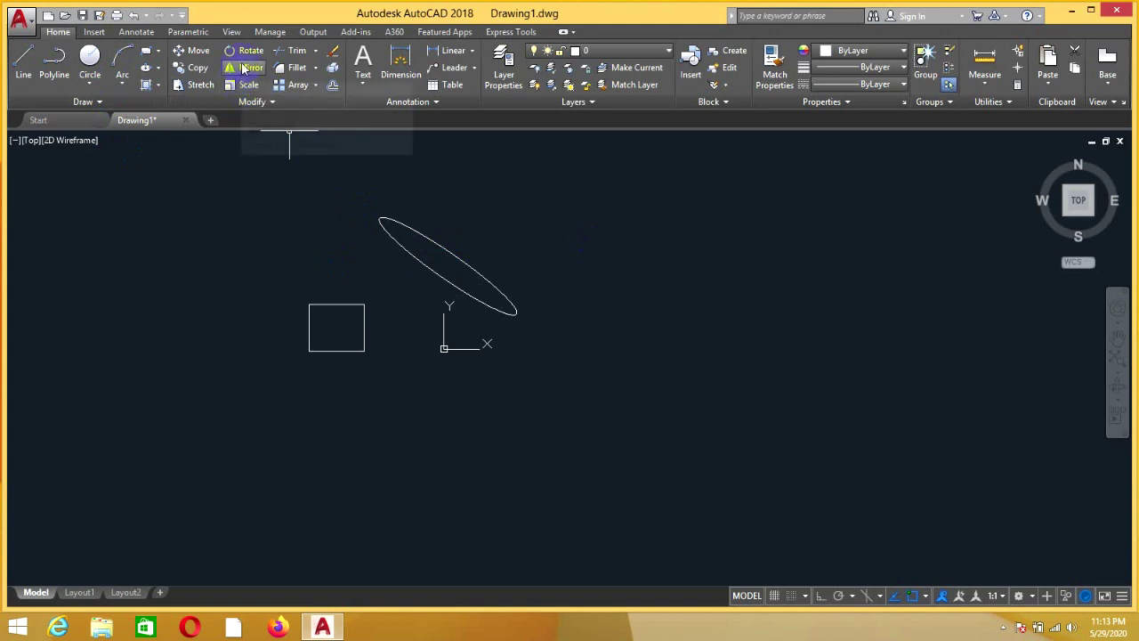
Mirror the rectangle across a vertical line, keeping the original.
click(381, 247)
click(351, 323)
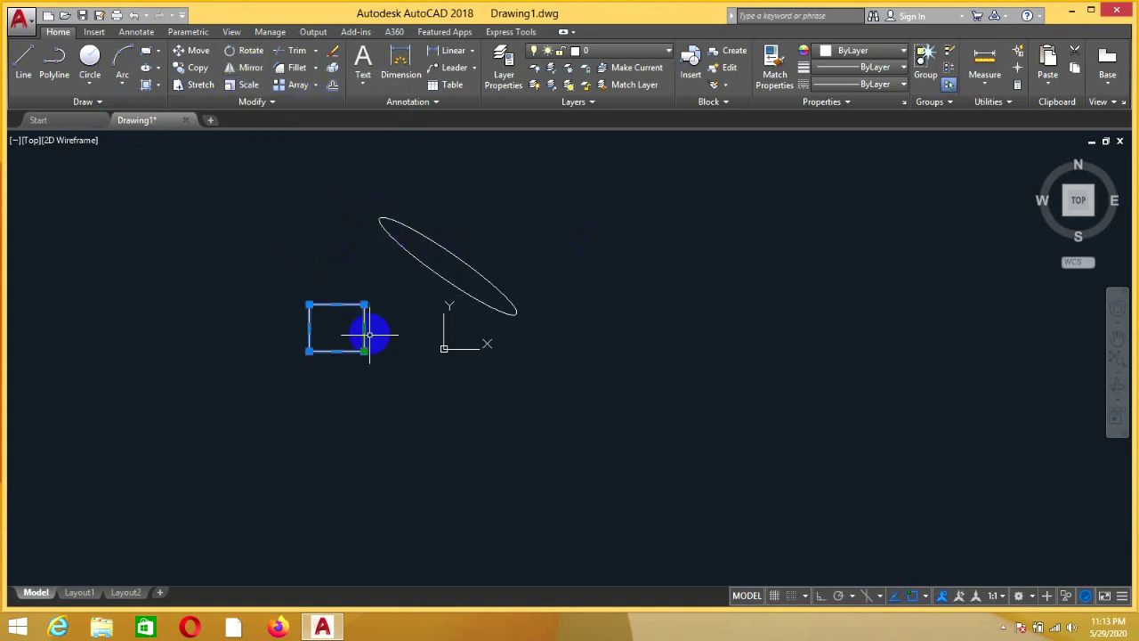
click(250, 67)
click(386, 330)
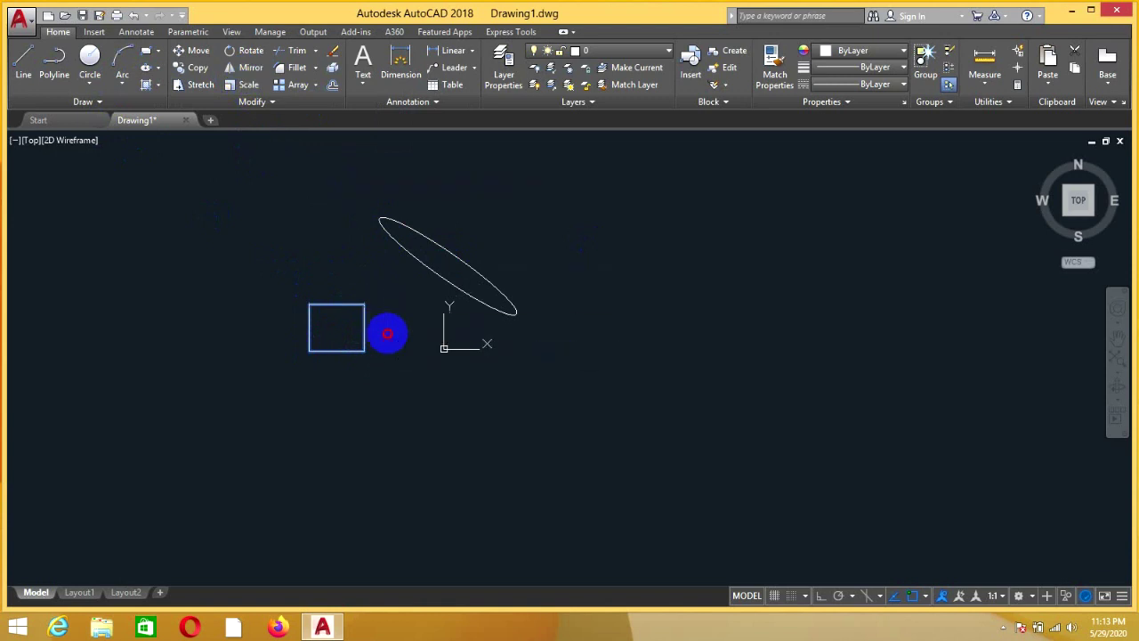
click(380, 449)
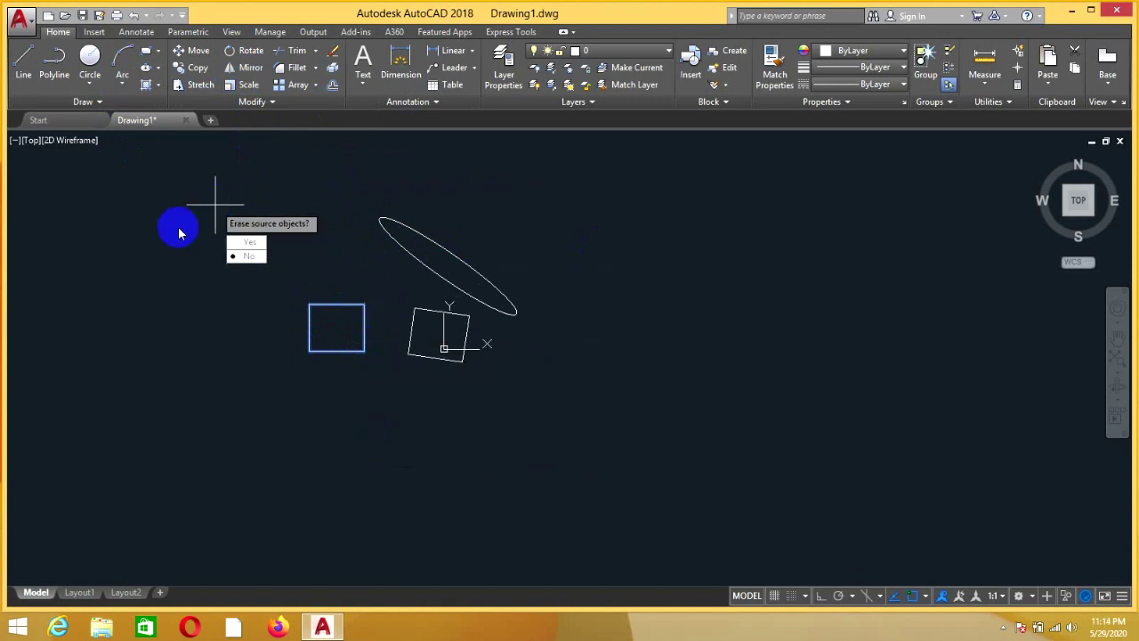
key(Return)
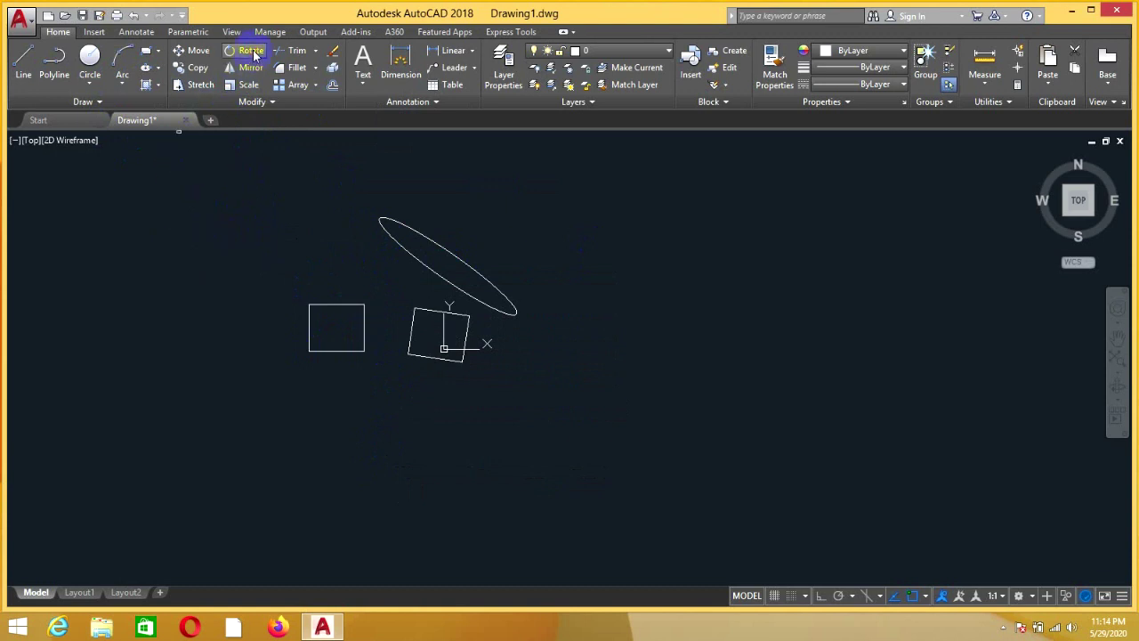
Rotate the original rectangle twice, pivoting on its left corner, to a tilted angle.
click(254, 53)
click(335, 304)
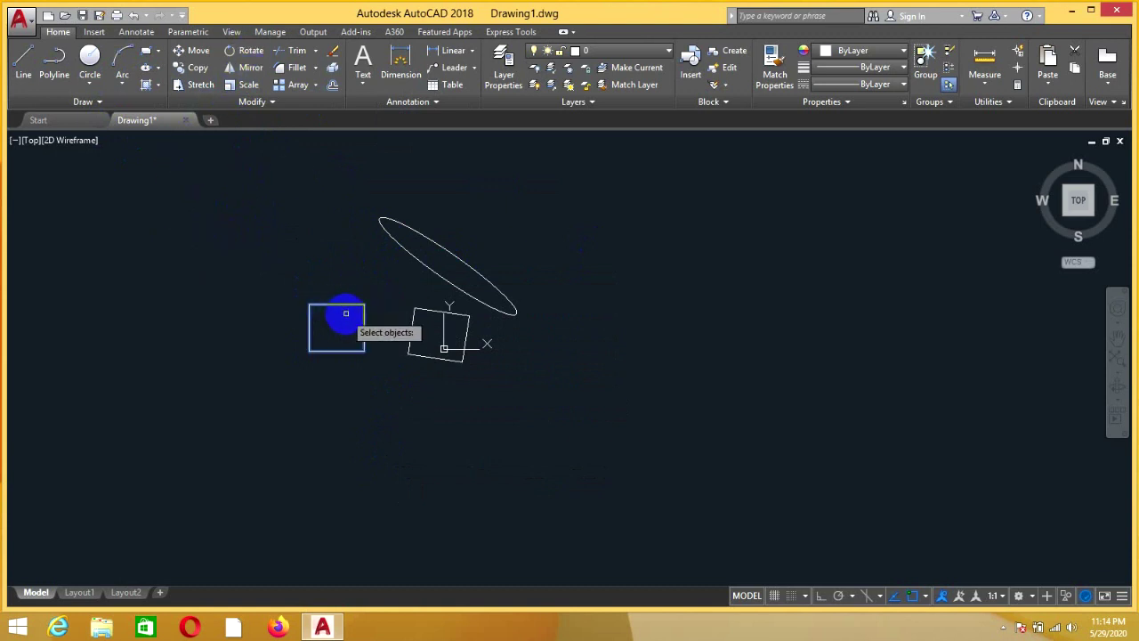
key(Return)
click(340, 304)
click(295, 274)
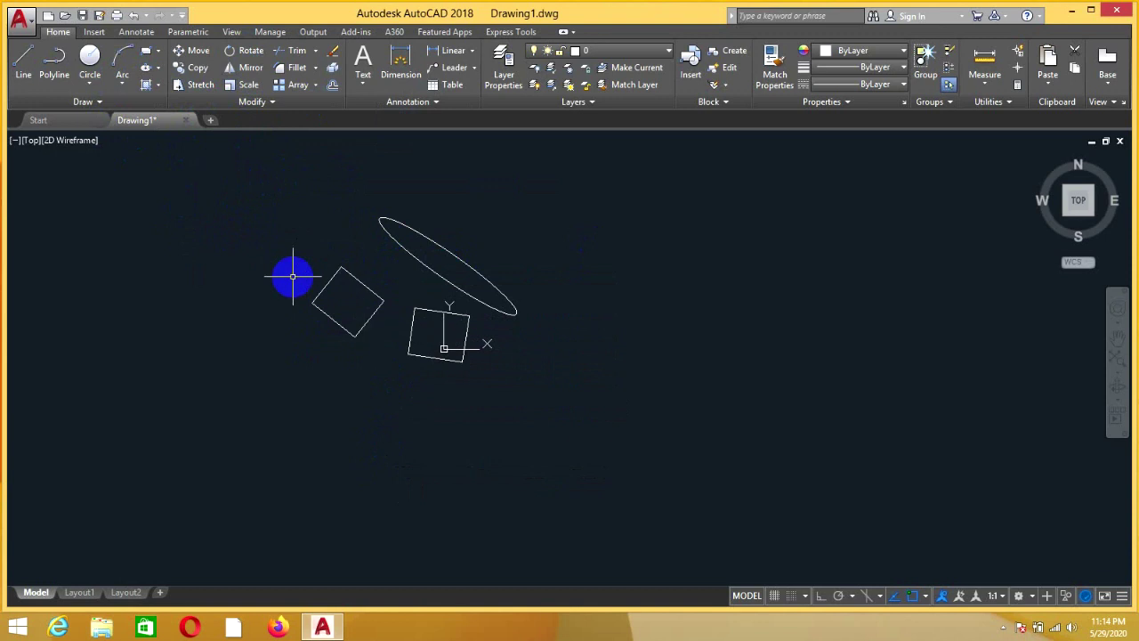
click(345, 297)
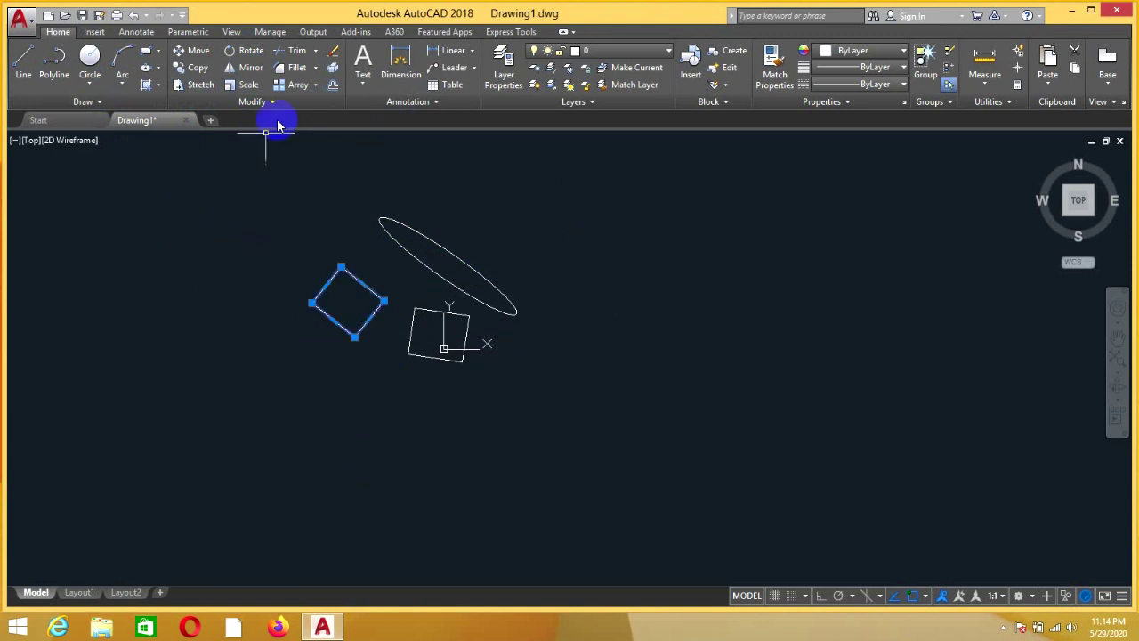
click(258, 54)
click(311, 302)
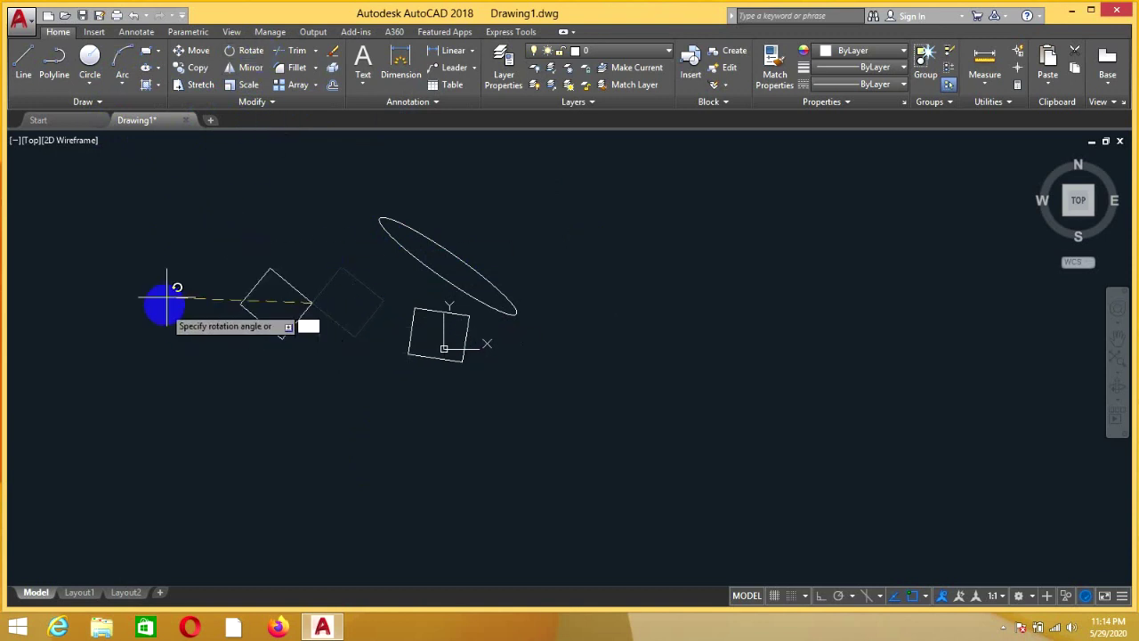
click(513, 216)
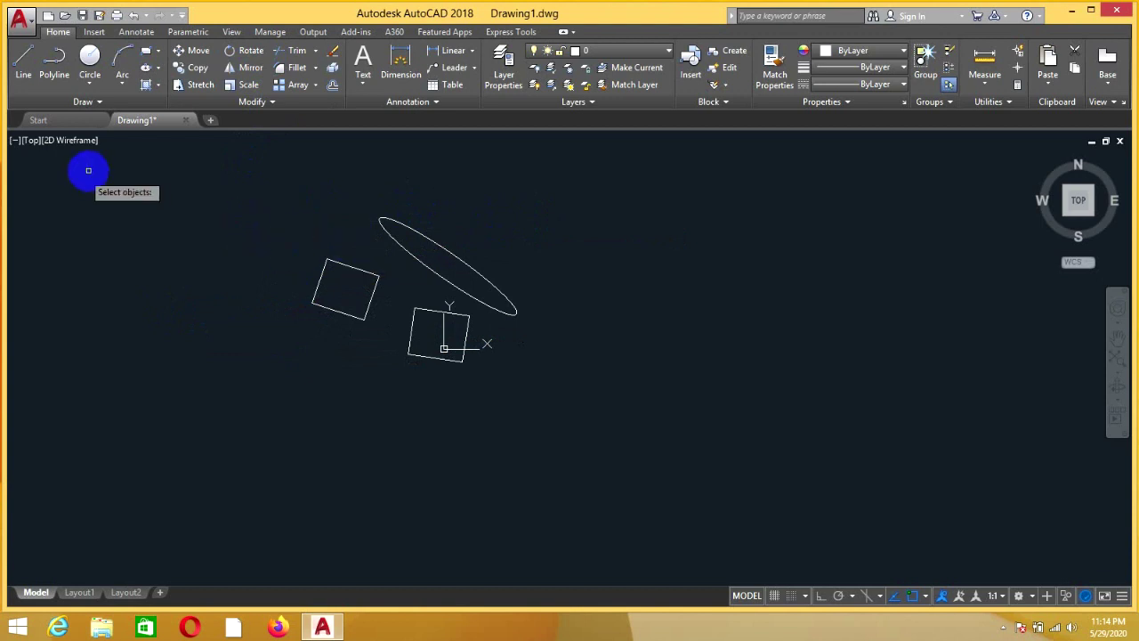
click(339, 124)
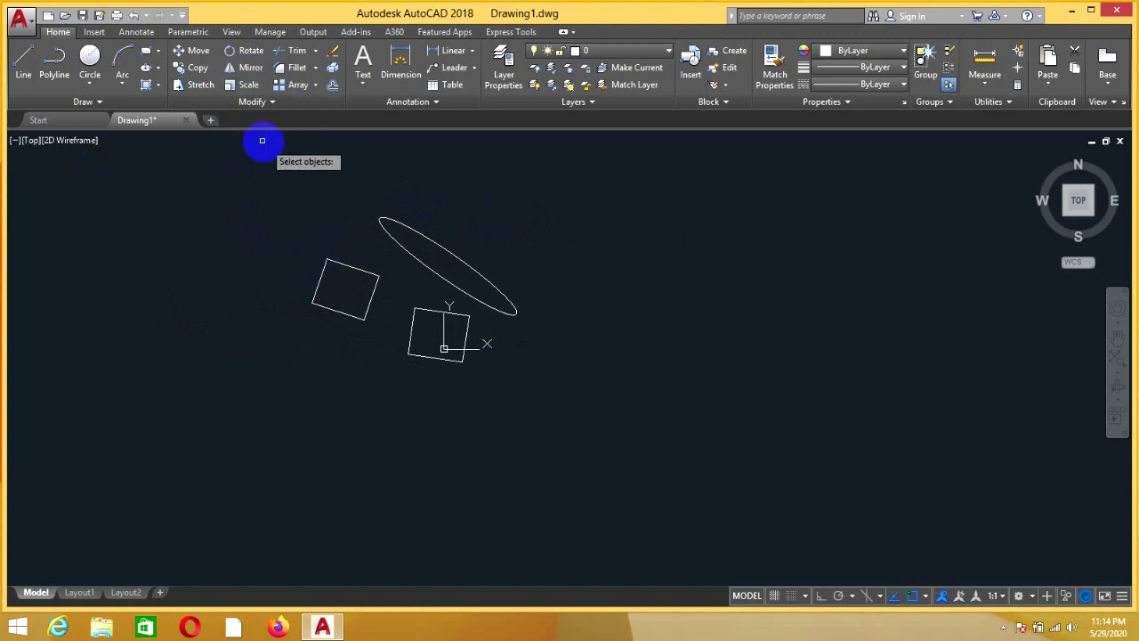
text(r)
key(Return)
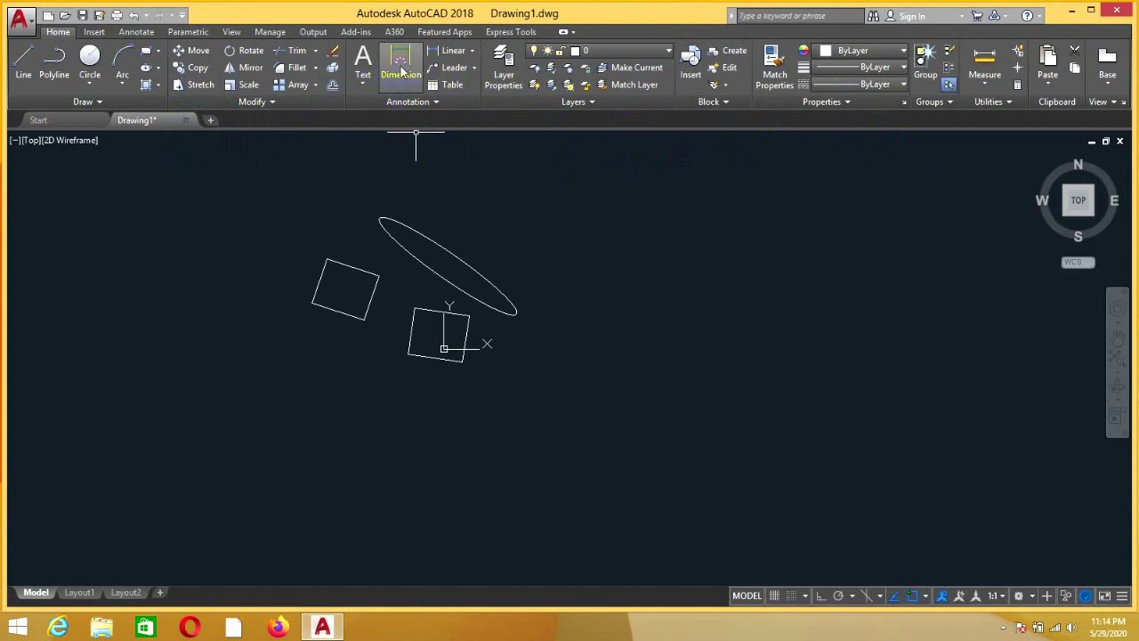
Open the Layer Properties Manager, show all layers, and create Layer1 through Layer7.
click(501, 60)
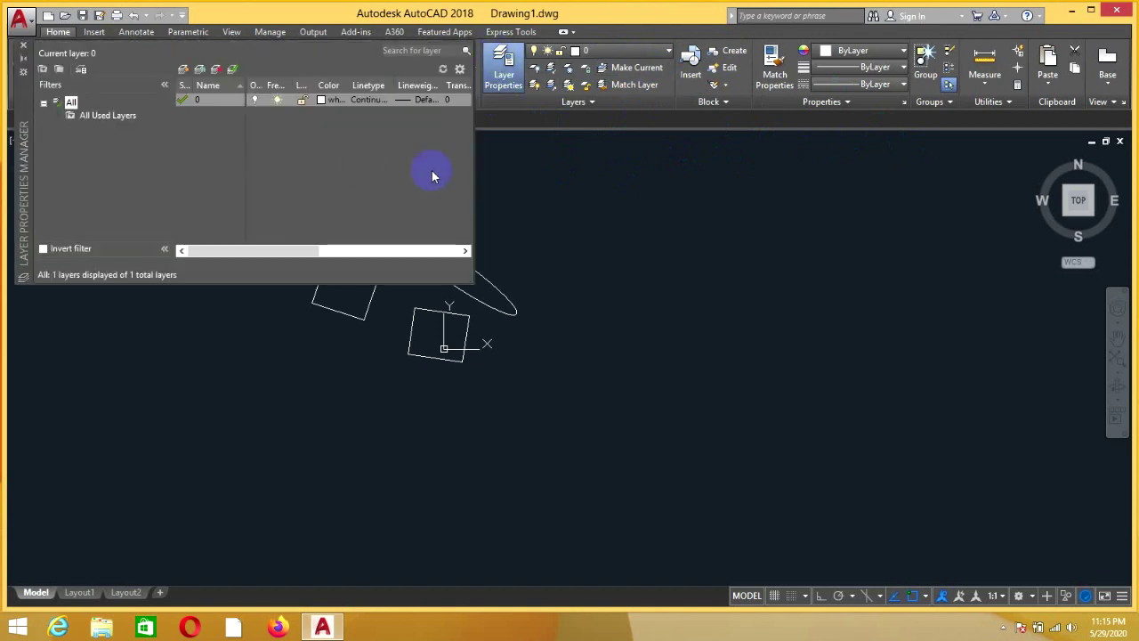
click(71, 103)
click(181, 70)
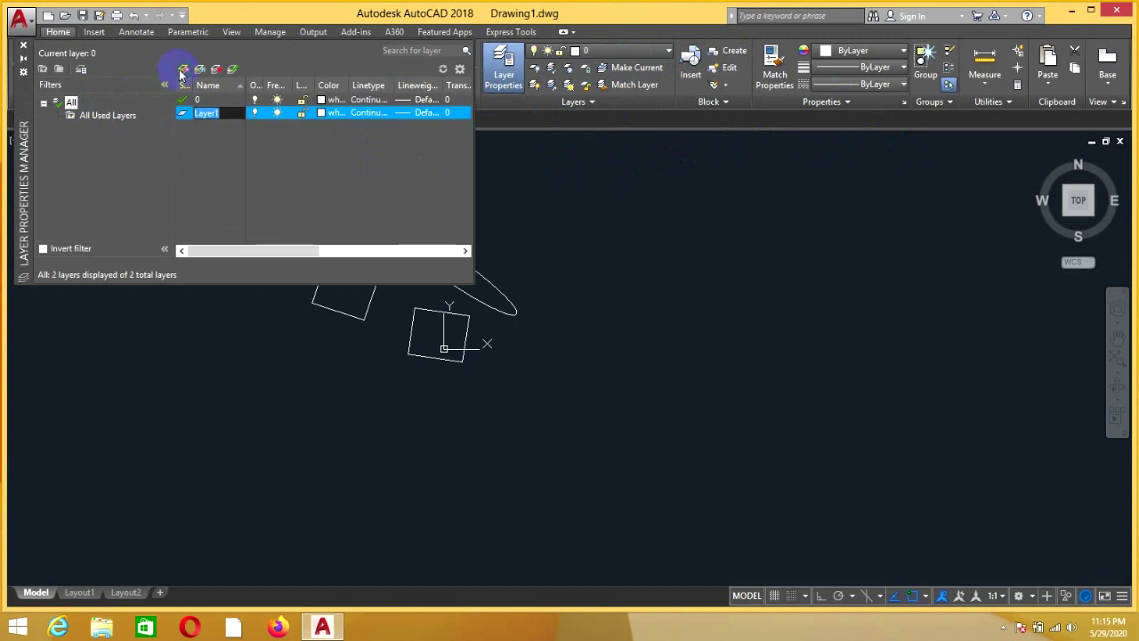
click(180, 71)
click(180, 71)
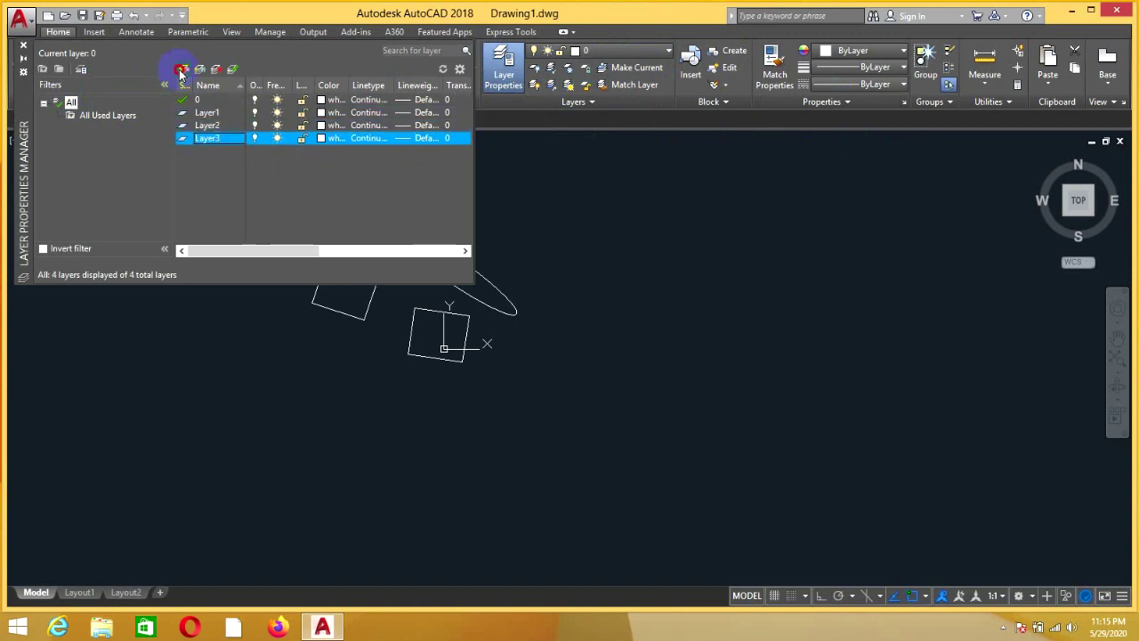
click(180, 71)
click(180, 70)
click(180, 70)
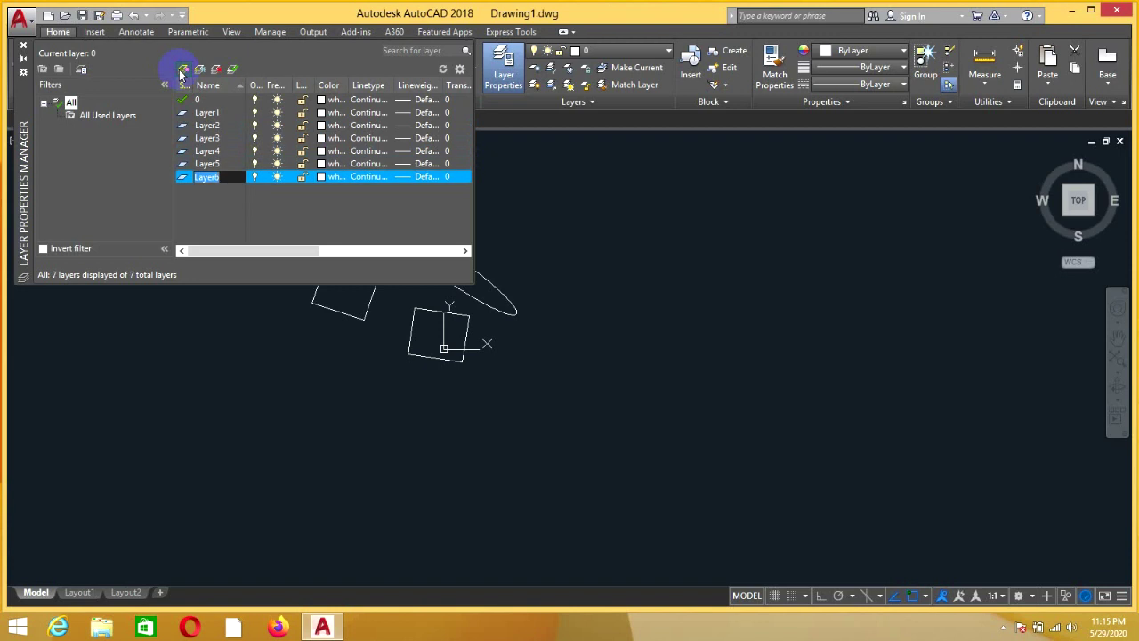
click(181, 70)
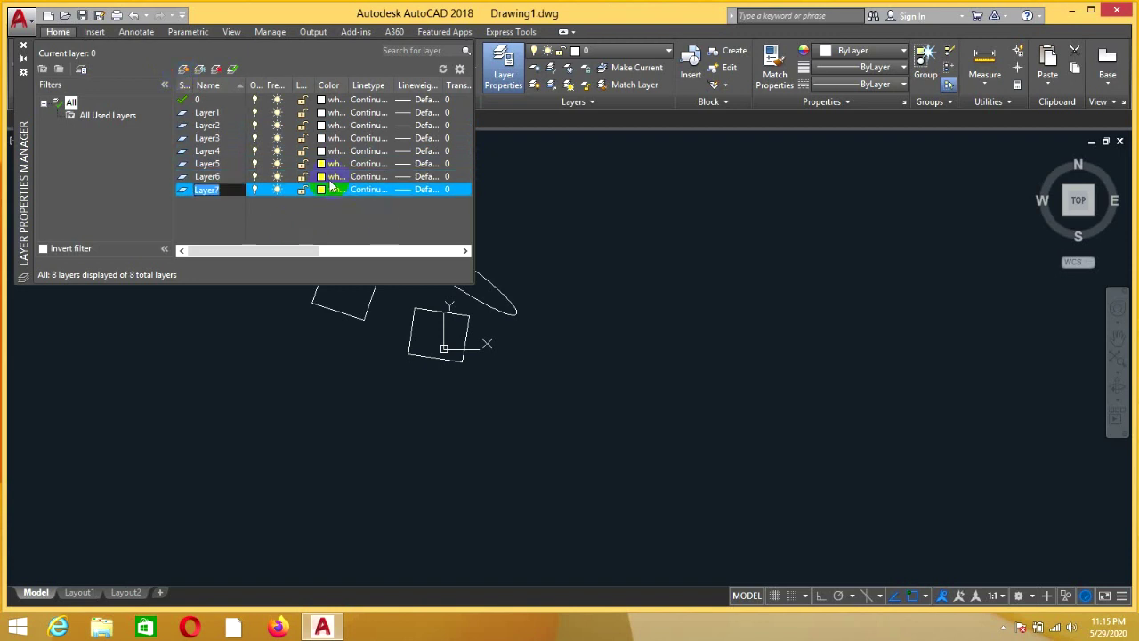
Colour Layer6 yellow, Layer1 magenta and Layer2 blue.
click(331, 177)
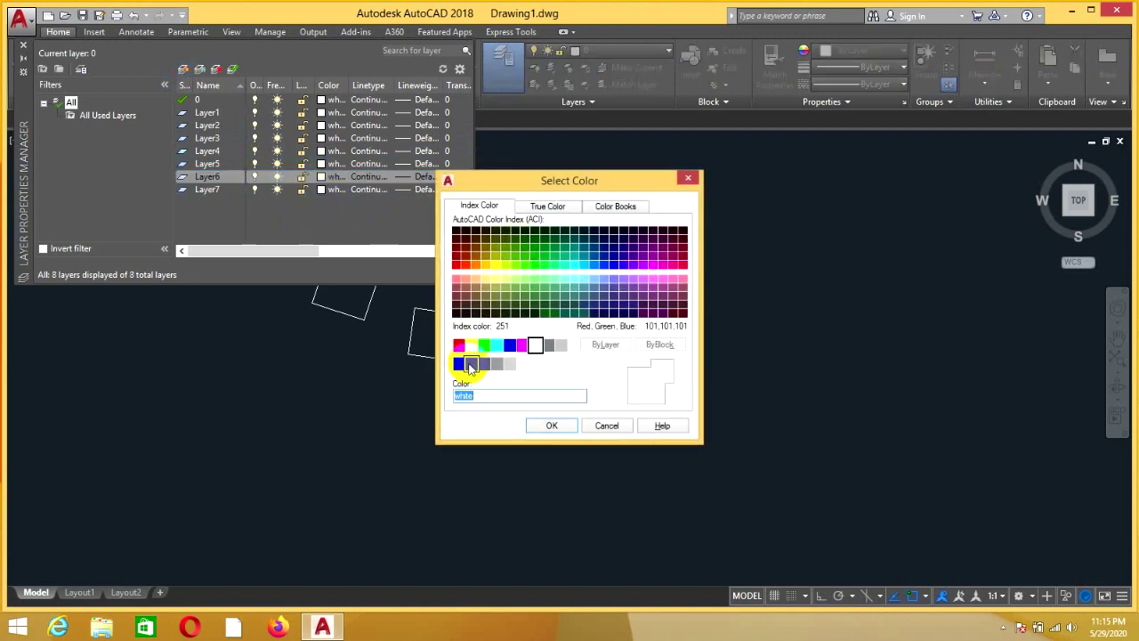
click(471, 345)
click(556, 426)
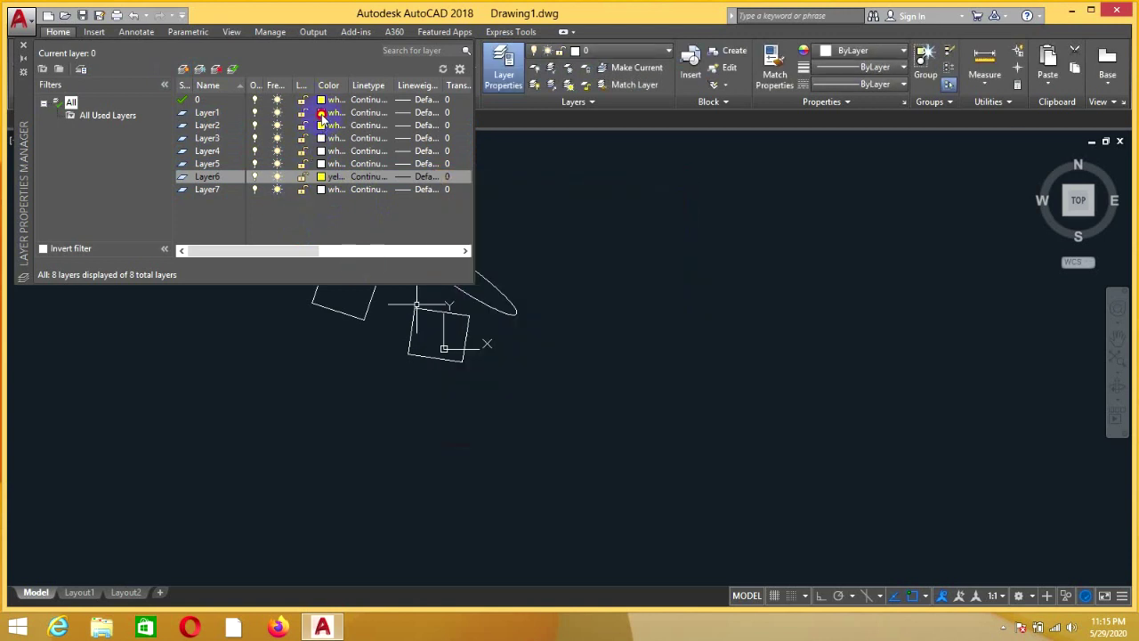
click(323, 114)
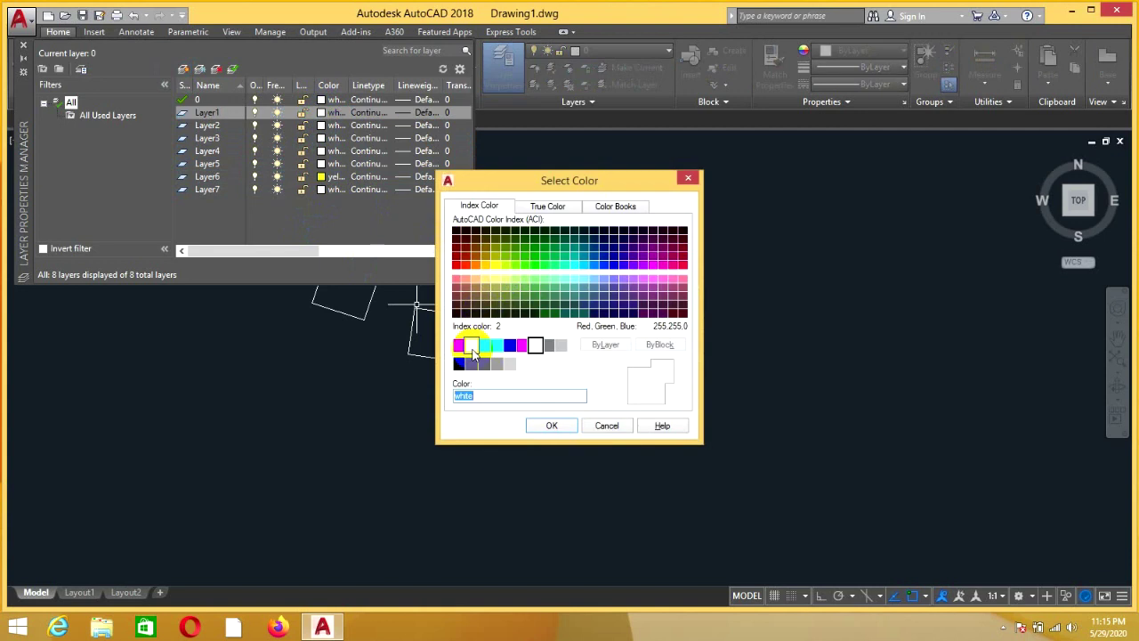
click(523, 346)
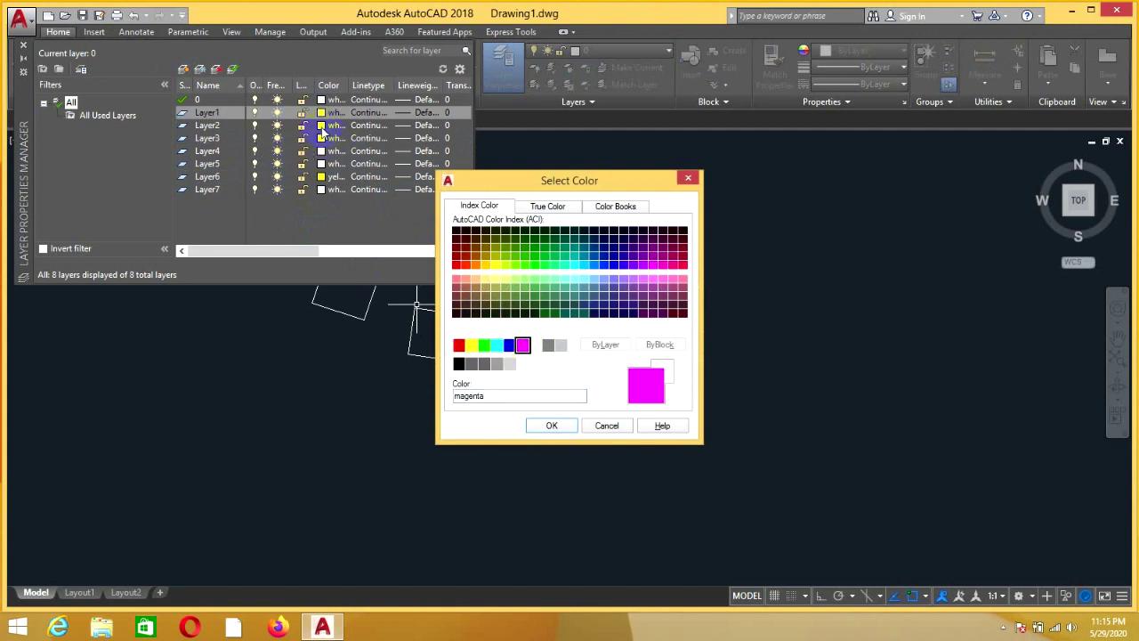
click(549, 425)
click(322, 126)
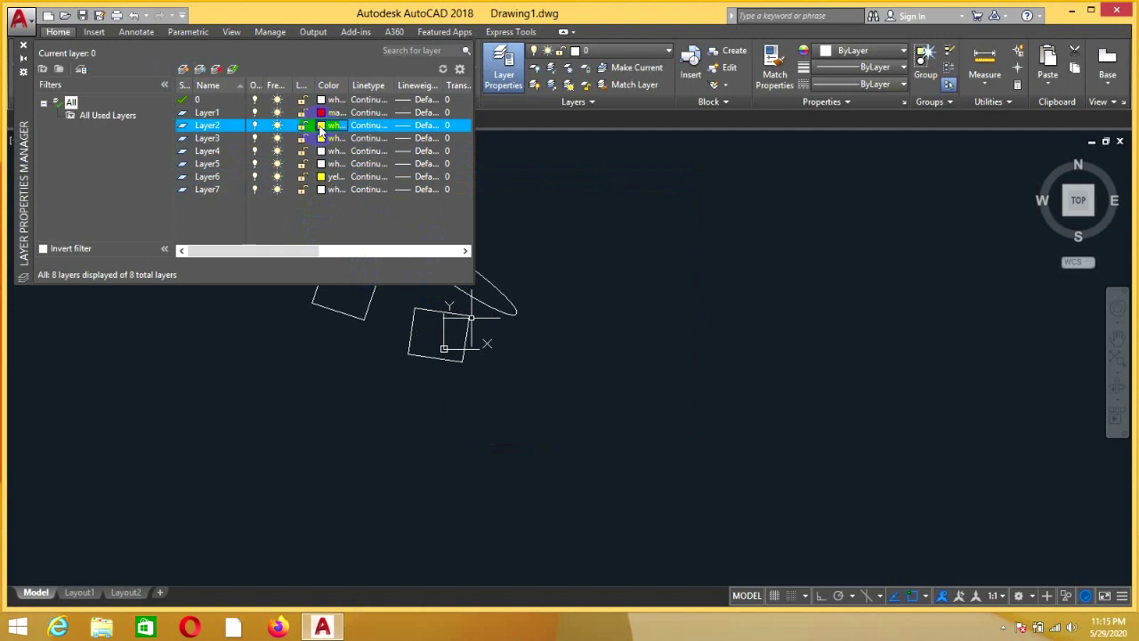
click(511, 345)
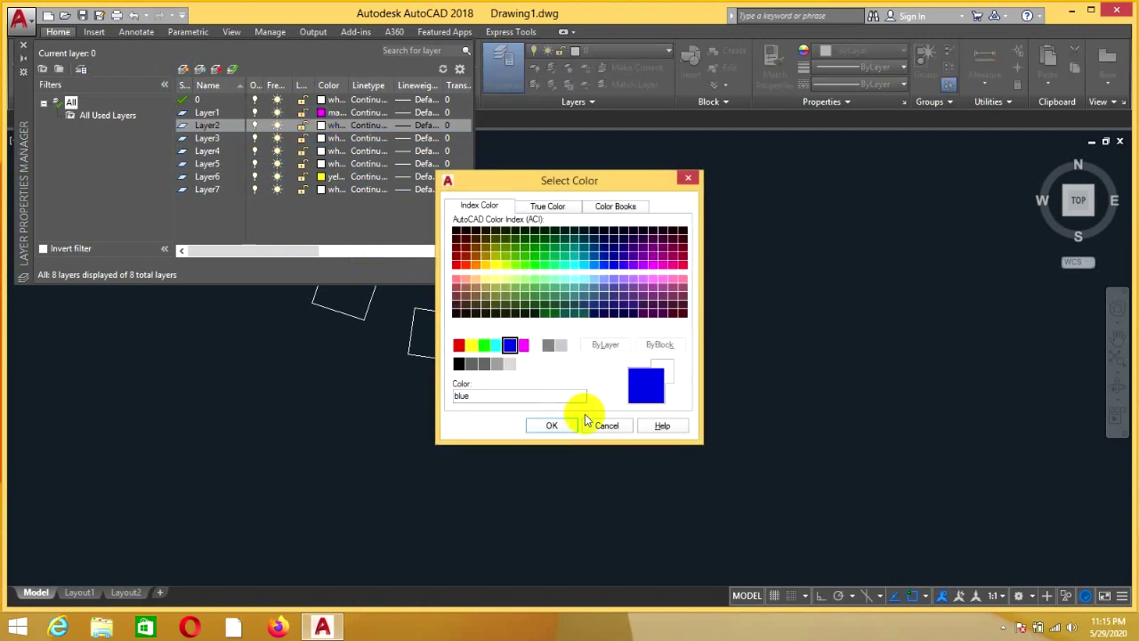
click(552, 425)
Colour Layer3 cyan, Layer4 green and Layer5 yellow, and change Layer6 to red.
click(322, 139)
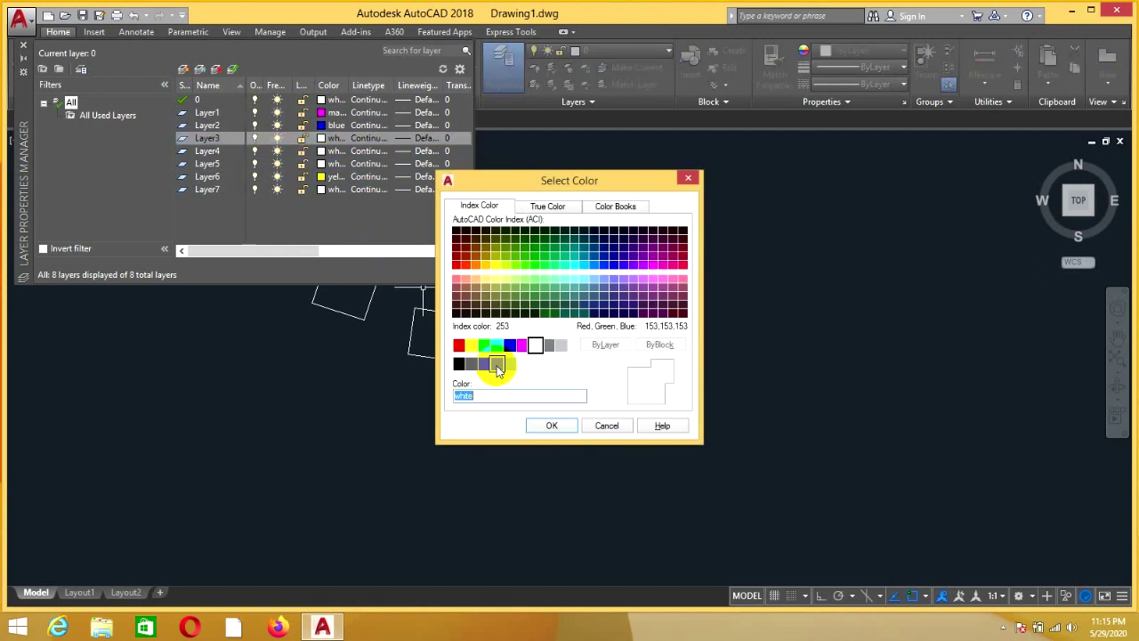
click(485, 346)
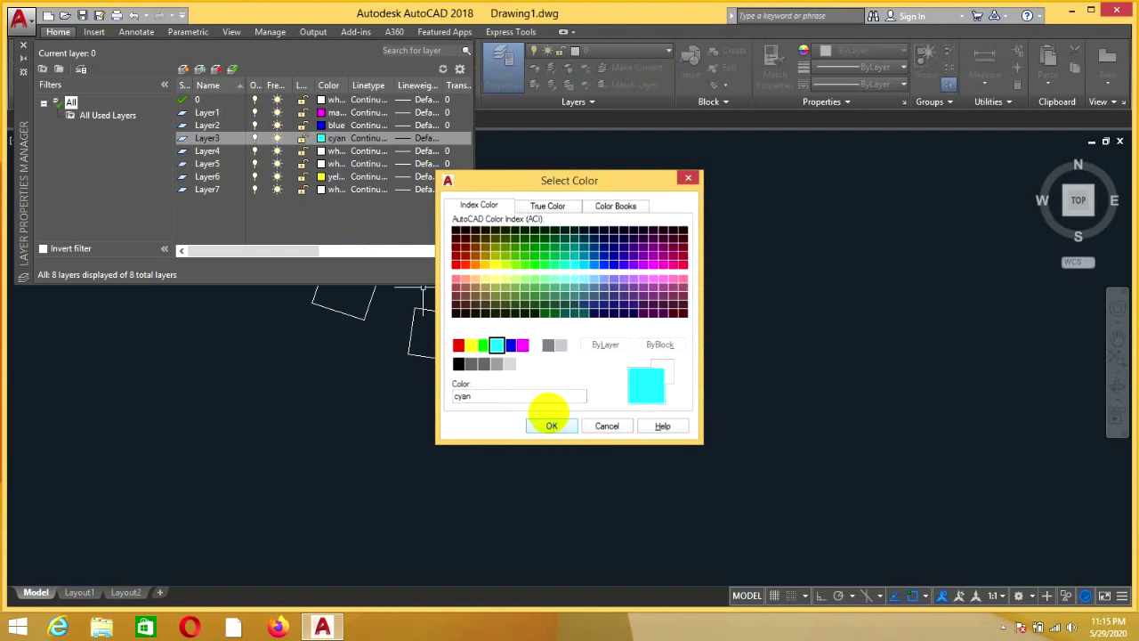
click(550, 425)
click(322, 152)
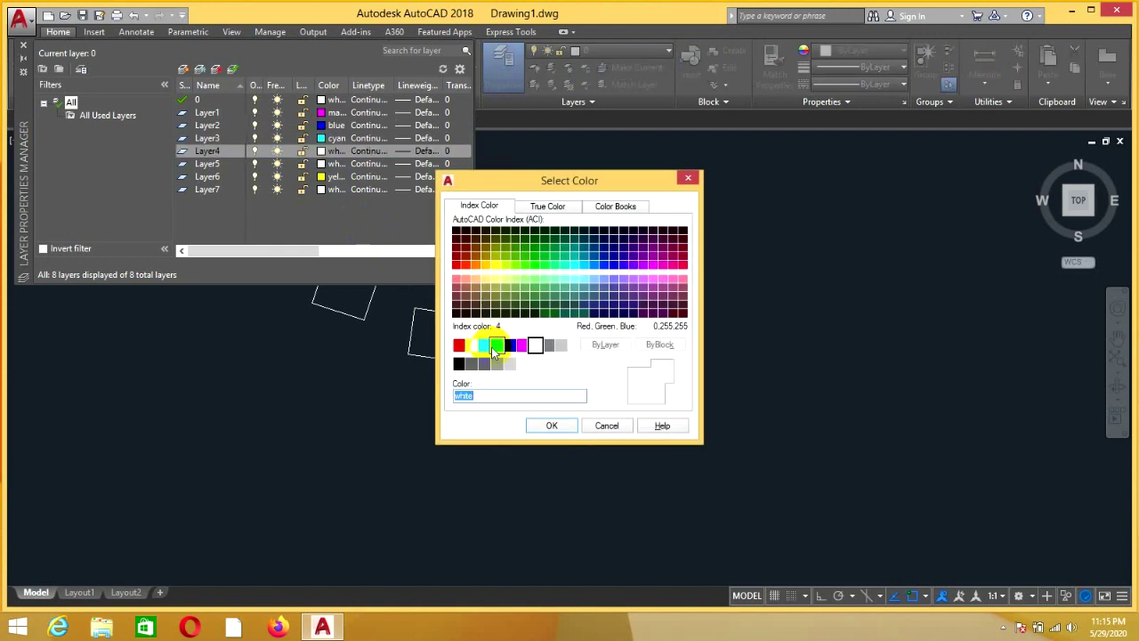
click(484, 346)
click(539, 431)
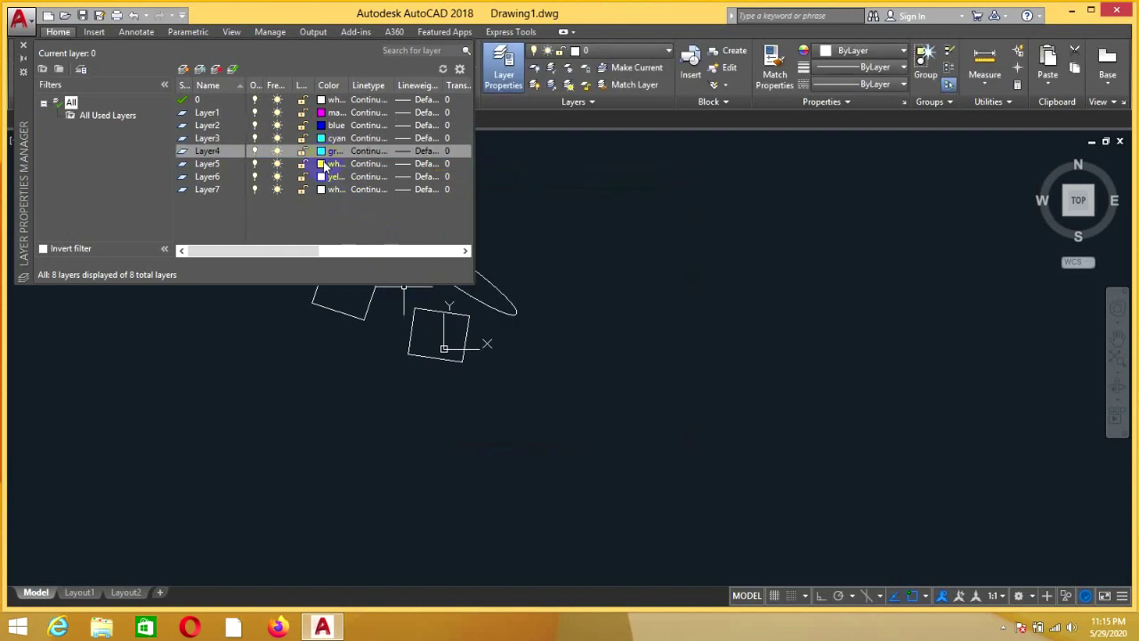
click(324, 164)
click(324, 164)
click(471, 345)
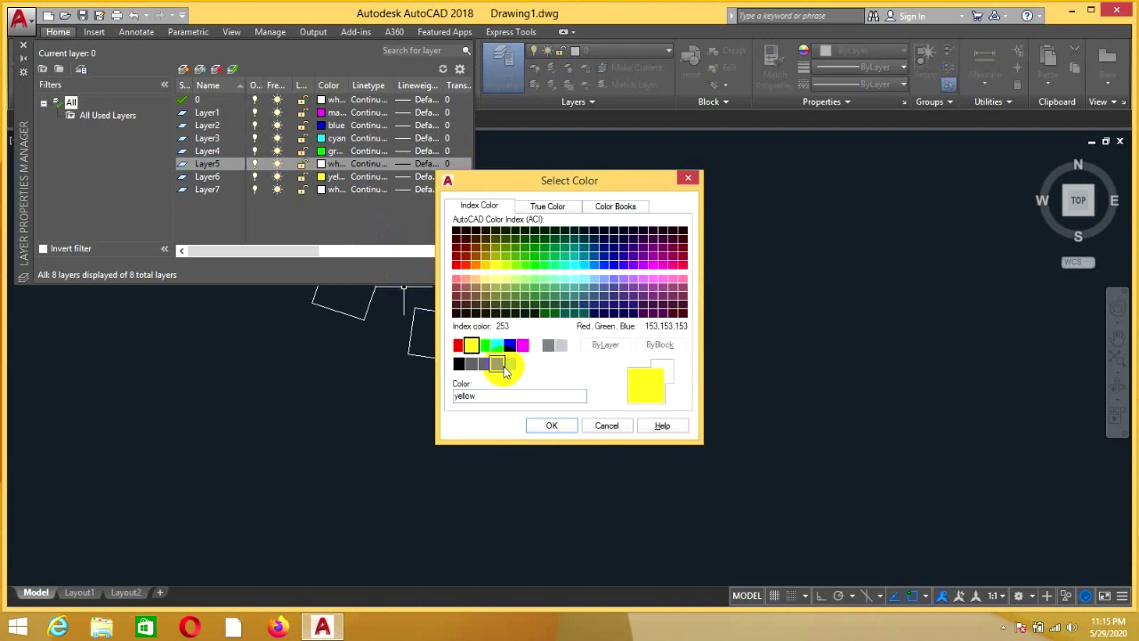
click(548, 426)
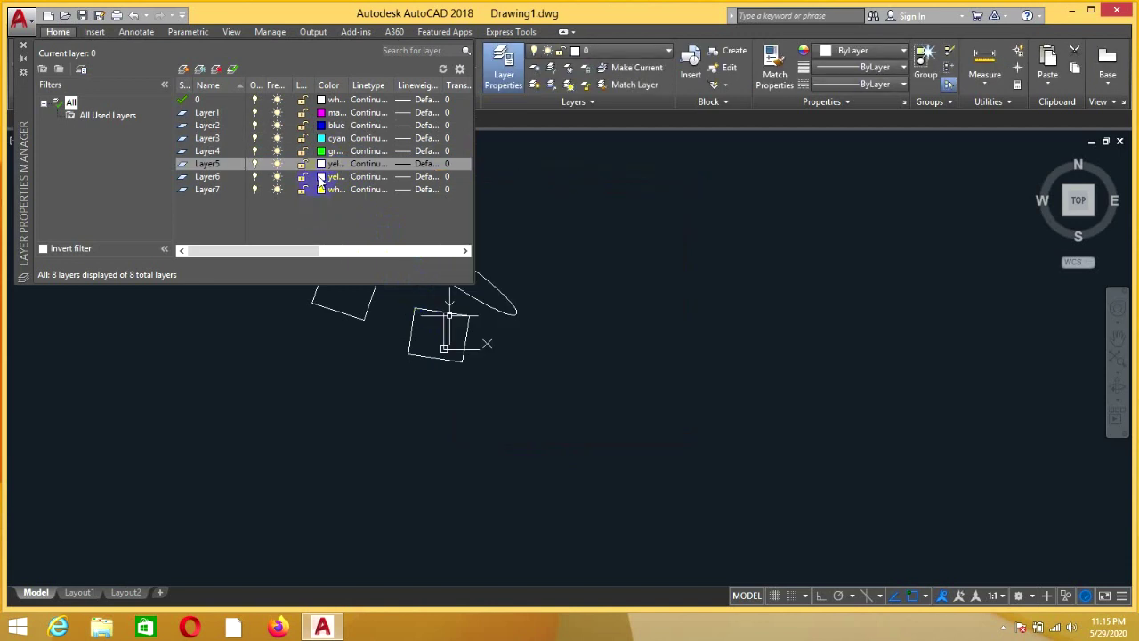
click(322, 177)
click(459, 346)
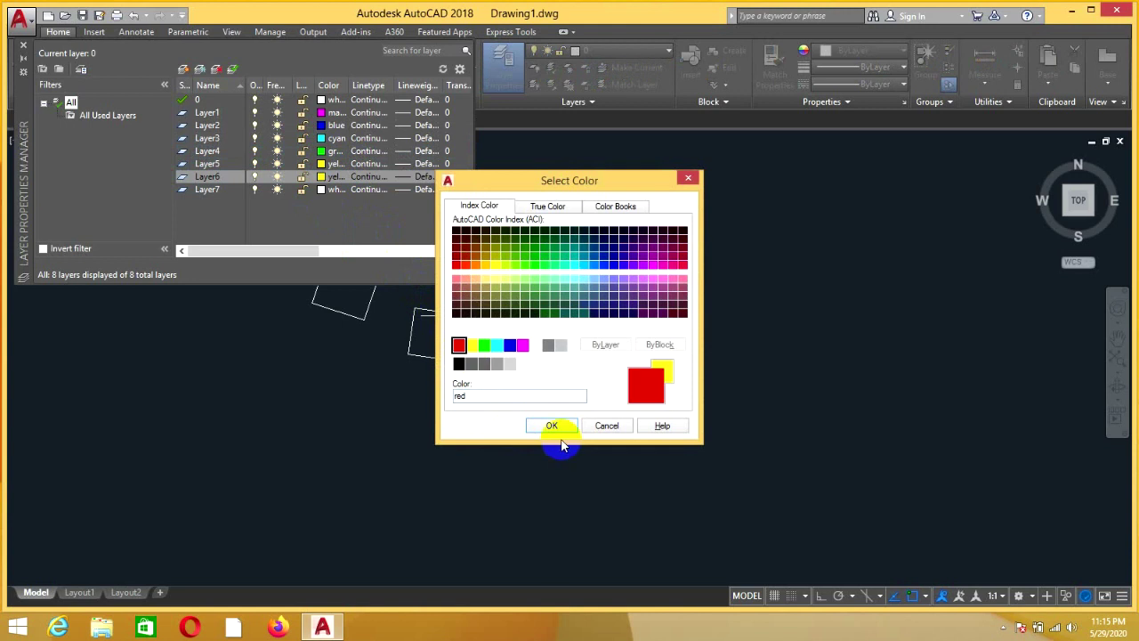
click(552, 427)
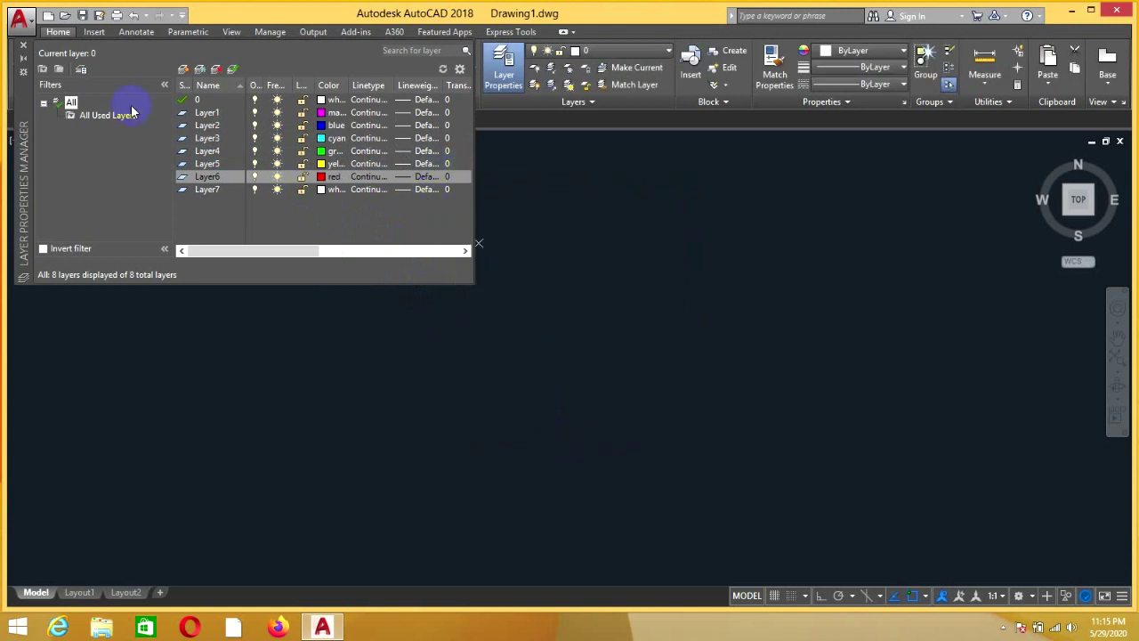
Set lineweights to 0.00 mm for Layer3 and layer 0, 0.05 mm for Layer1, 0.09 mm for Layer2.
click(409, 141)
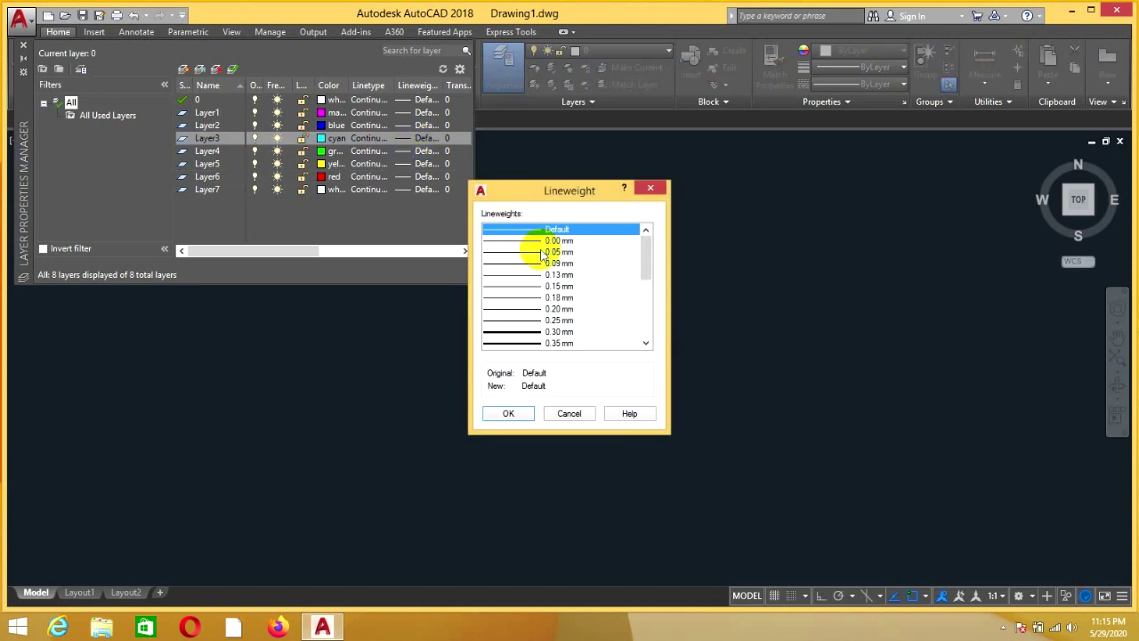
click(529, 242)
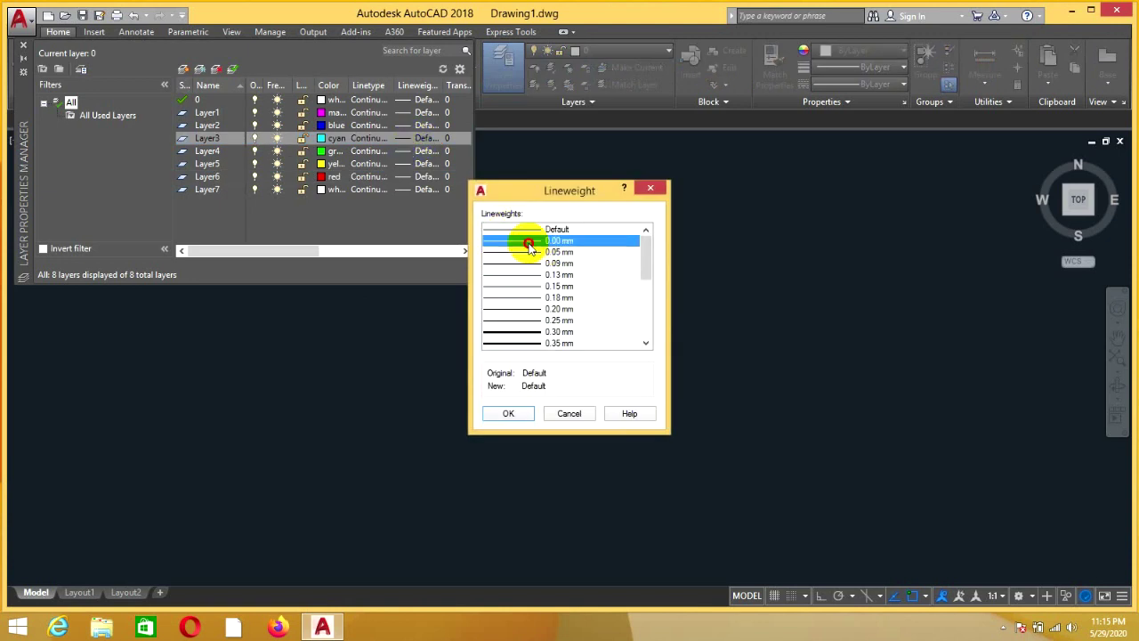
click(508, 413)
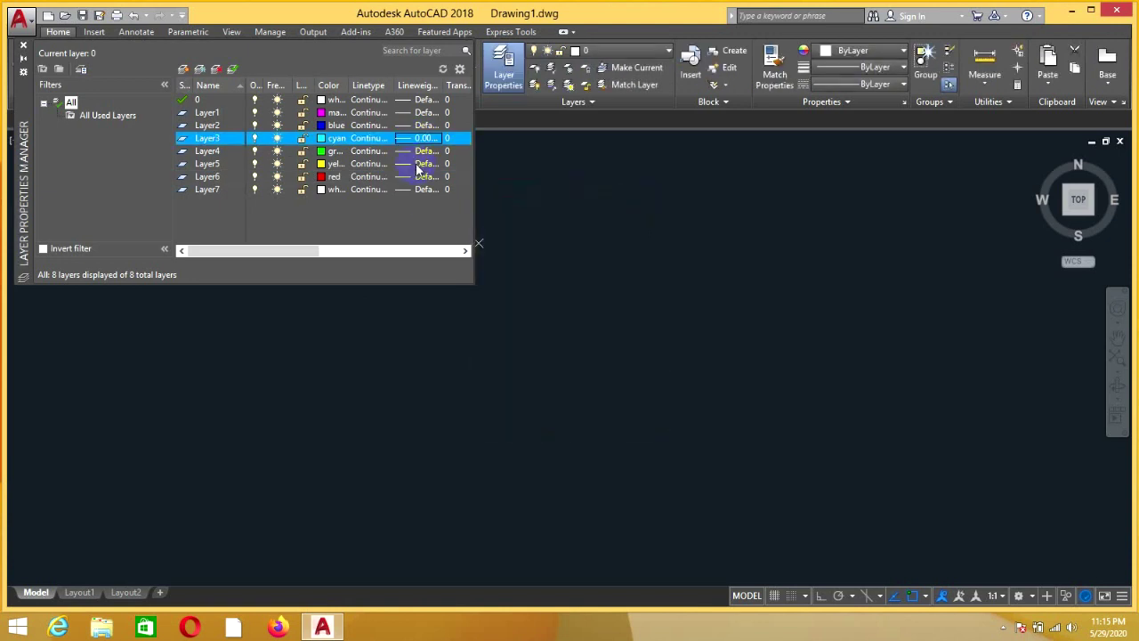
click(405, 112)
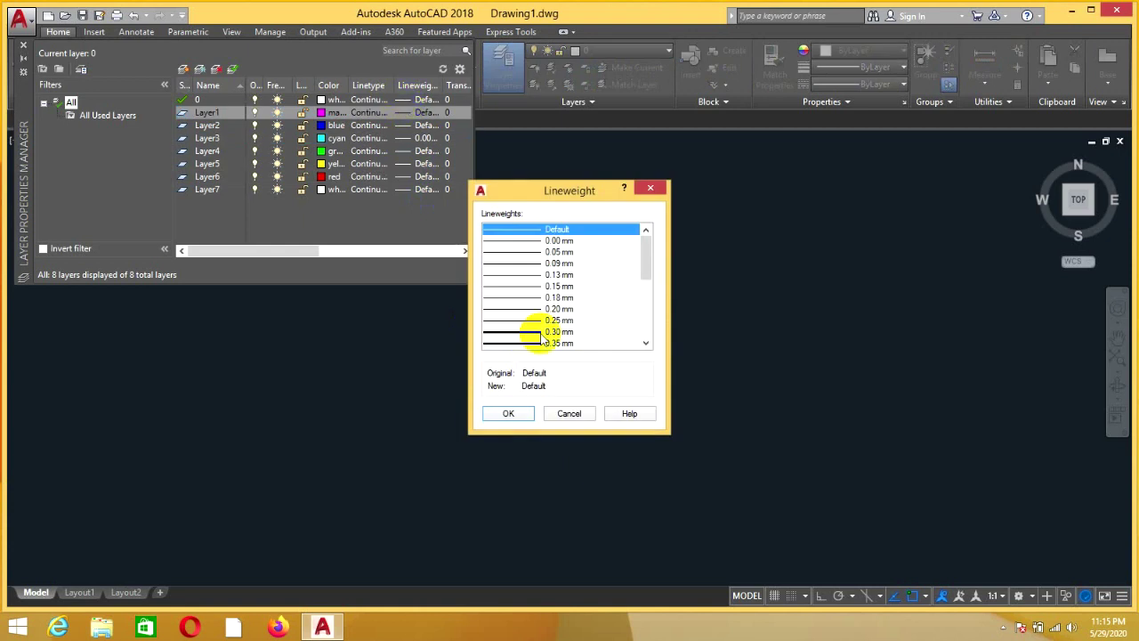
click(534, 252)
click(509, 412)
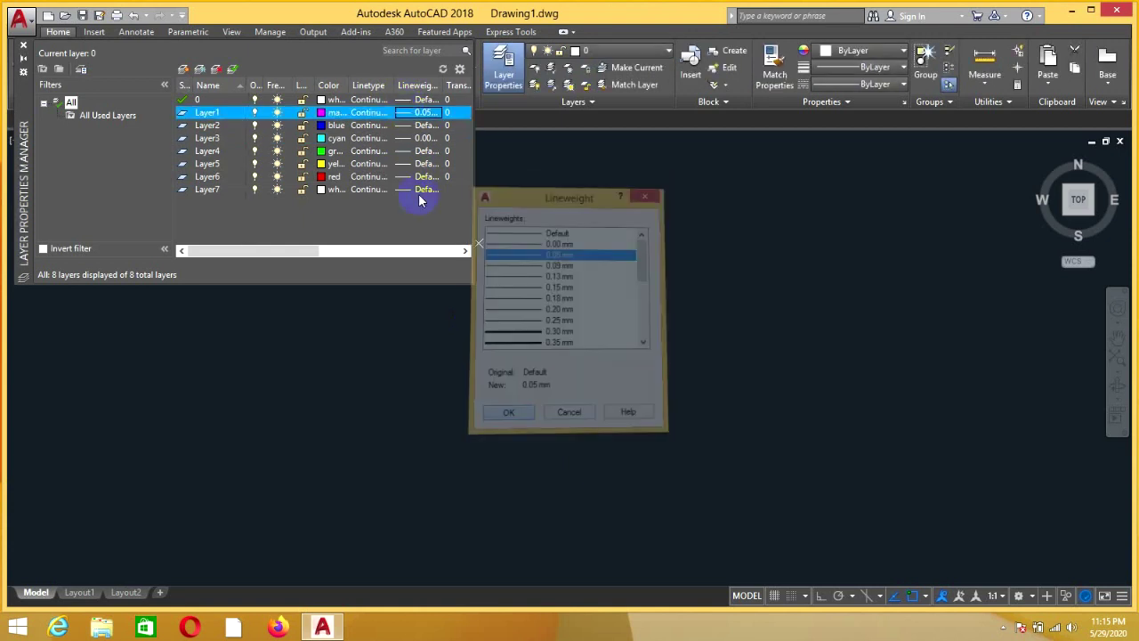
click(407, 100)
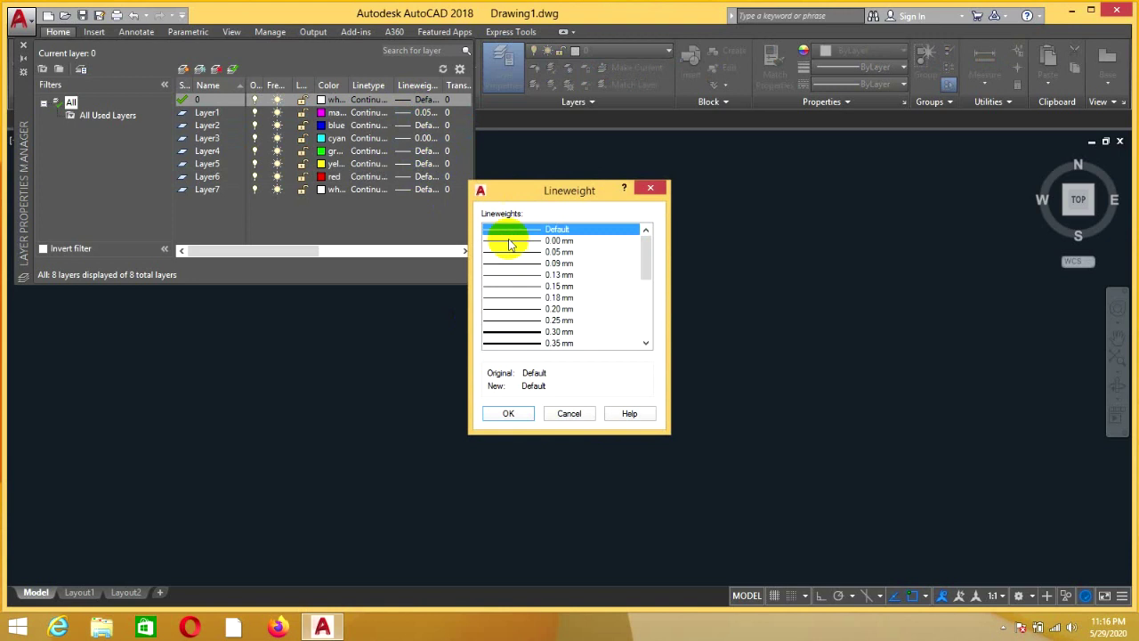
click(510, 242)
click(512, 413)
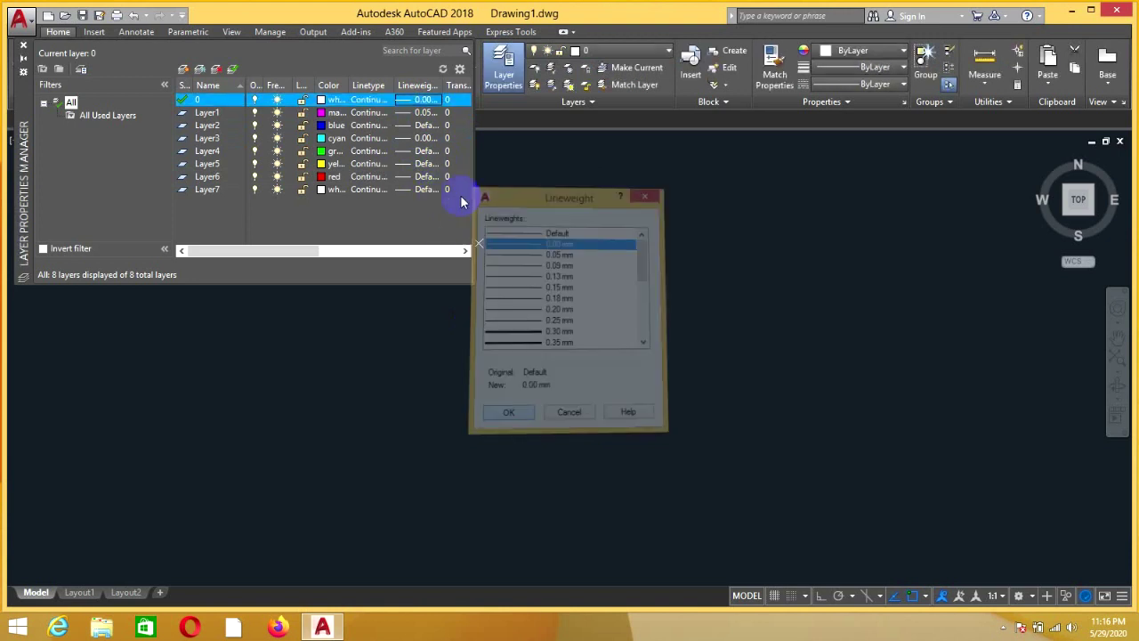
click(414, 124)
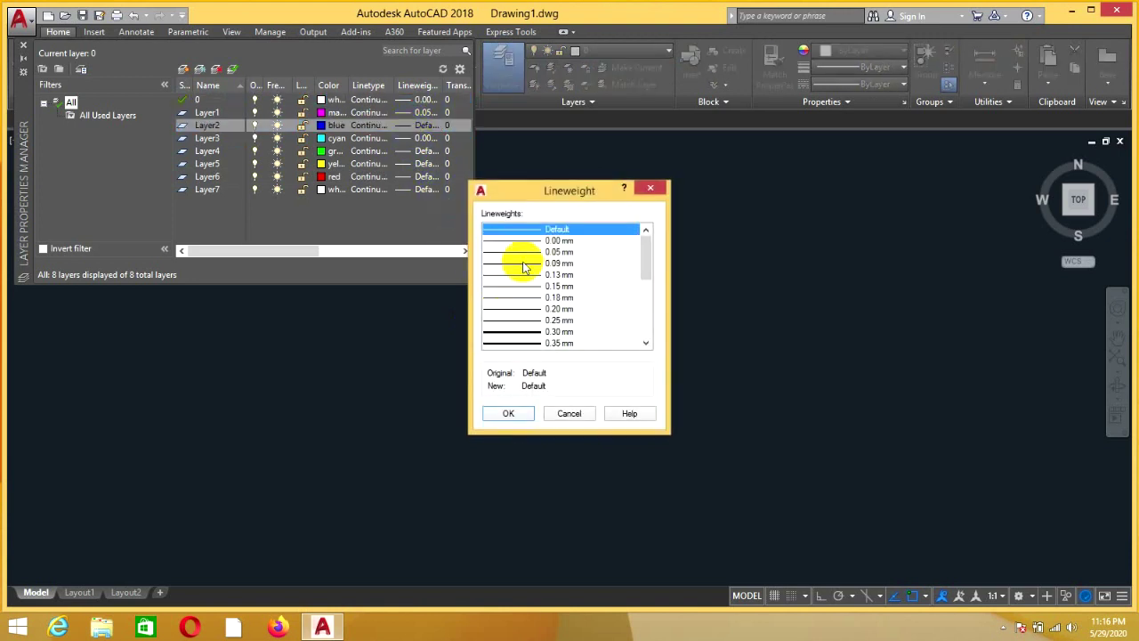
click(524, 263)
click(508, 413)
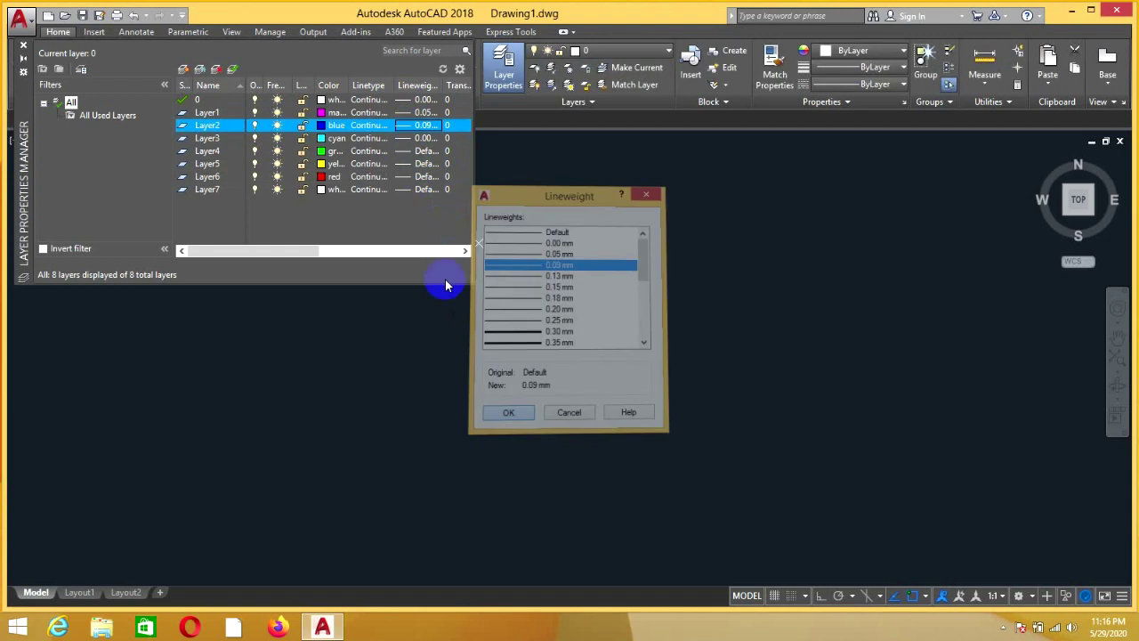
Set lineweights to 0.15 mm for Layer4, 0.13 mm for Layer3, 0.18 mm for Layer5, 0.20 mm for Layer6.
click(413, 151)
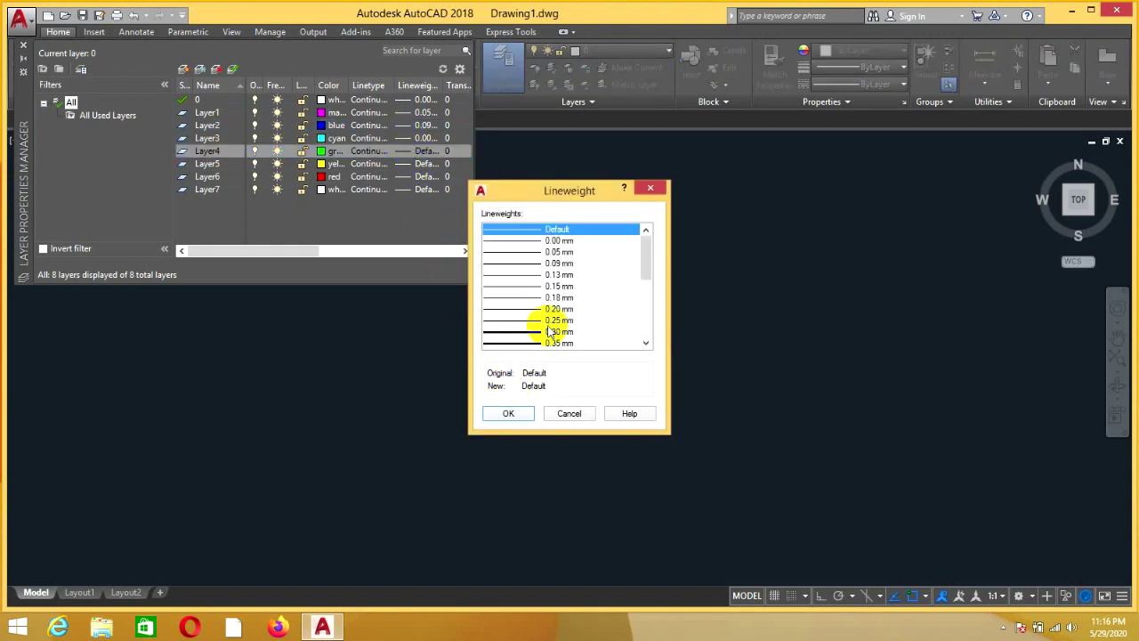
click(560, 286)
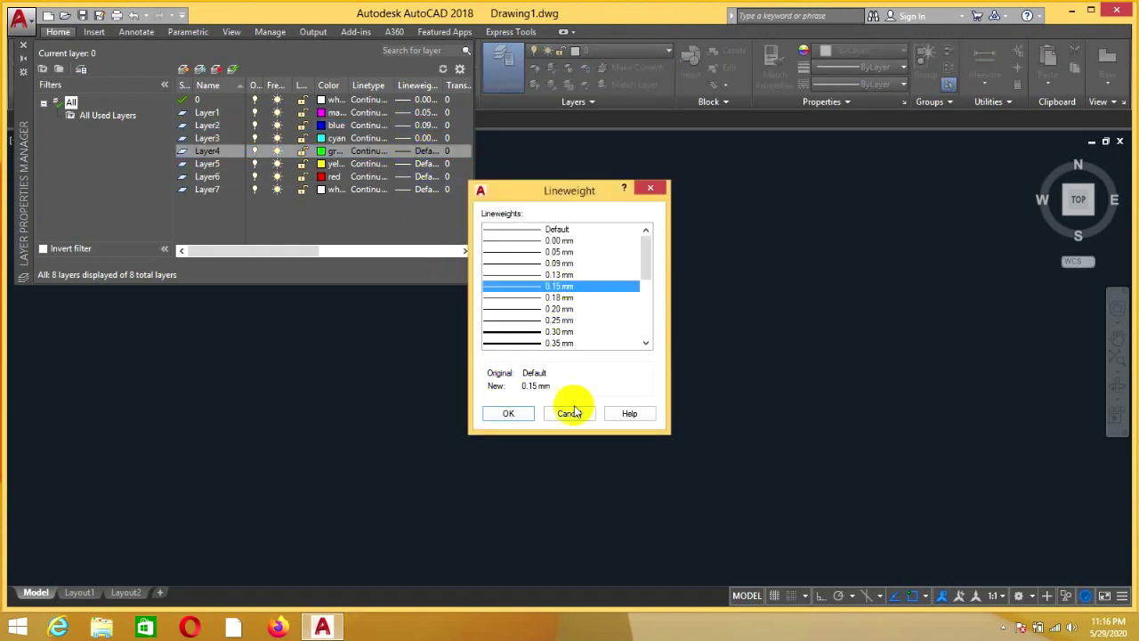
click(508, 413)
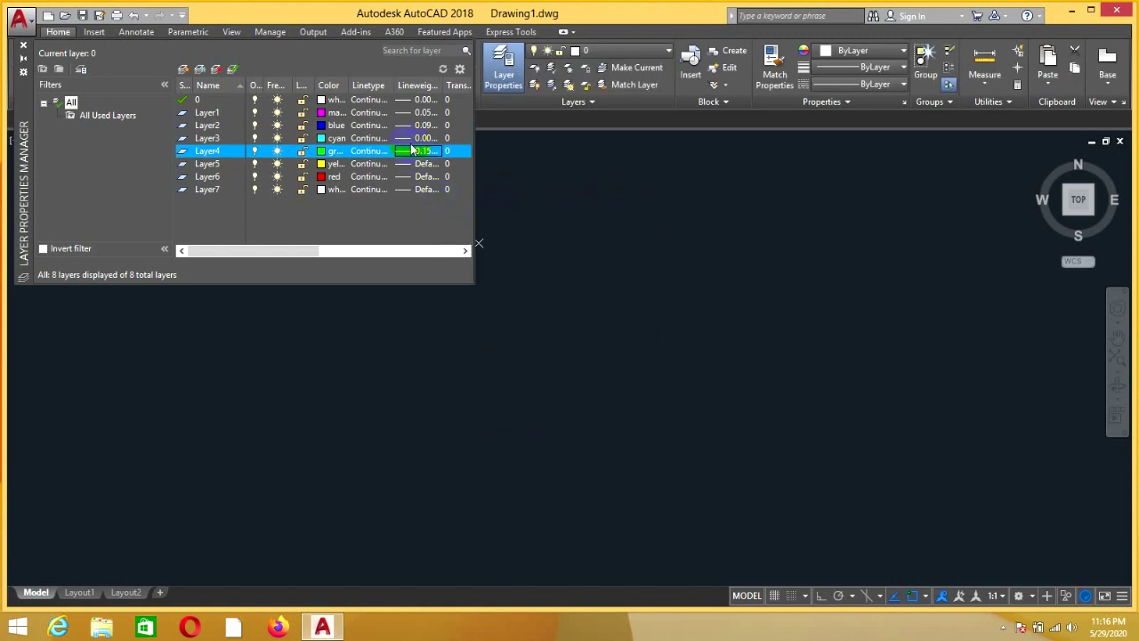
click(410, 139)
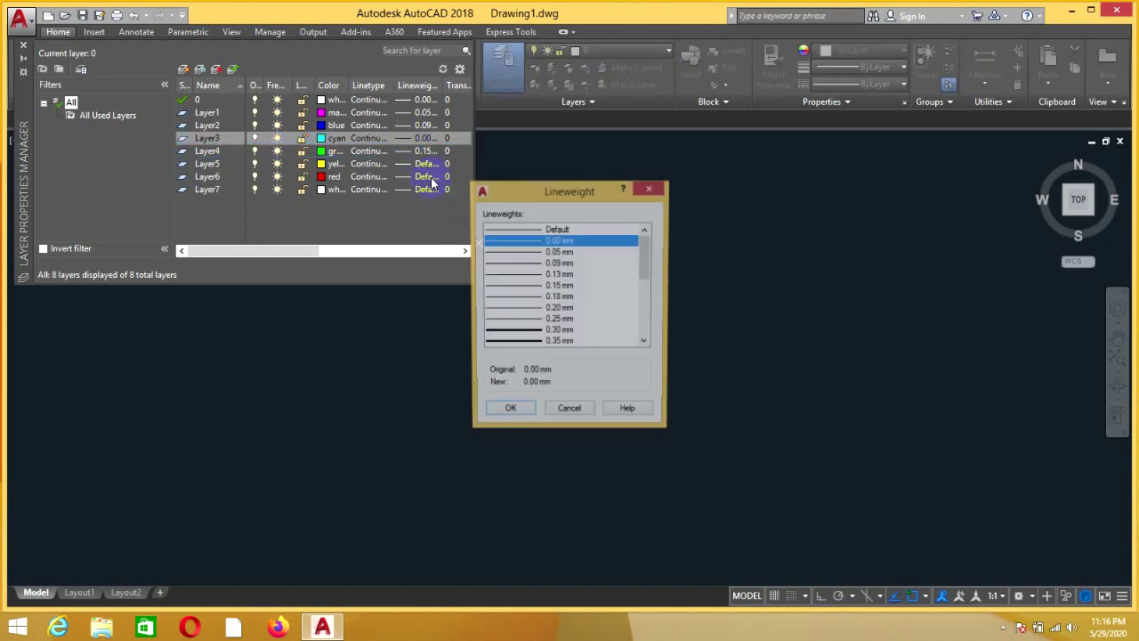
click(526, 275)
click(516, 413)
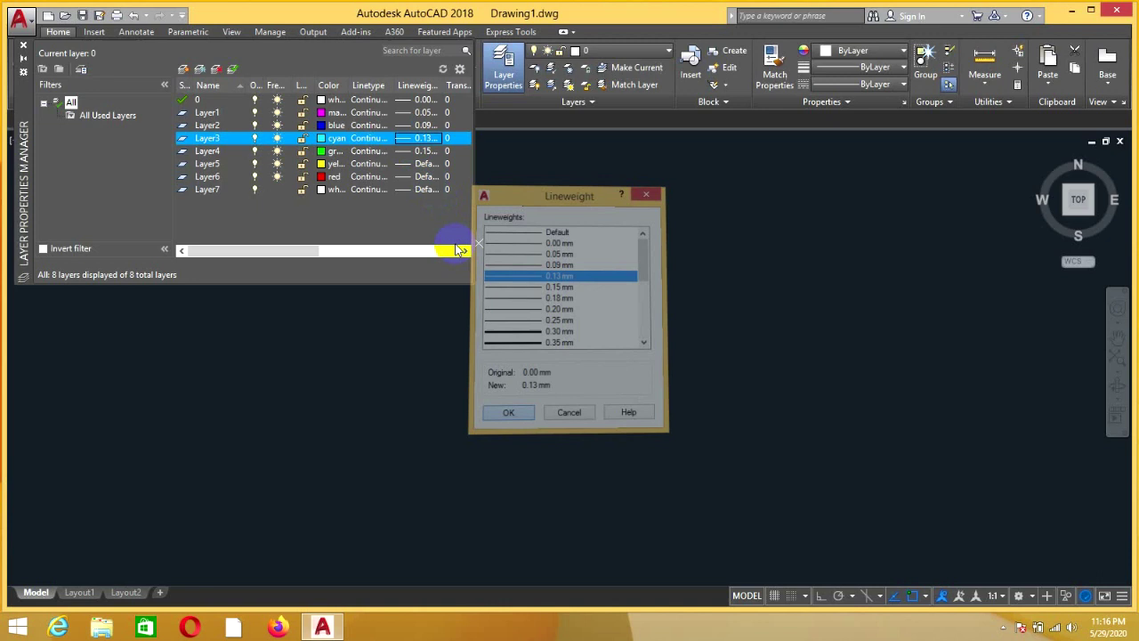
click(417, 168)
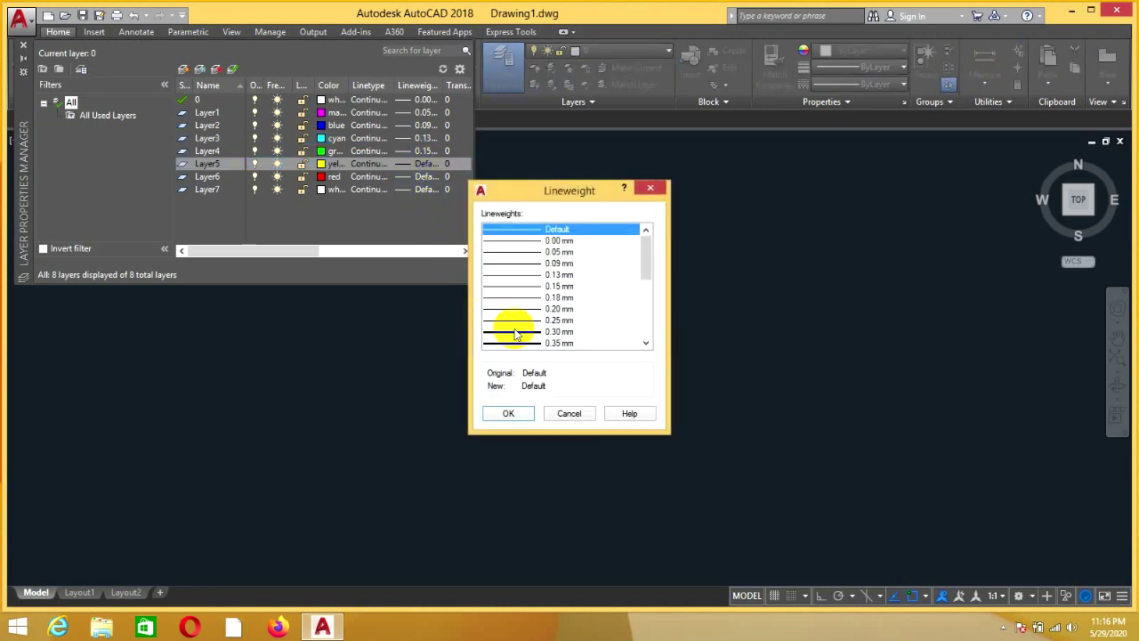
click(561, 299)
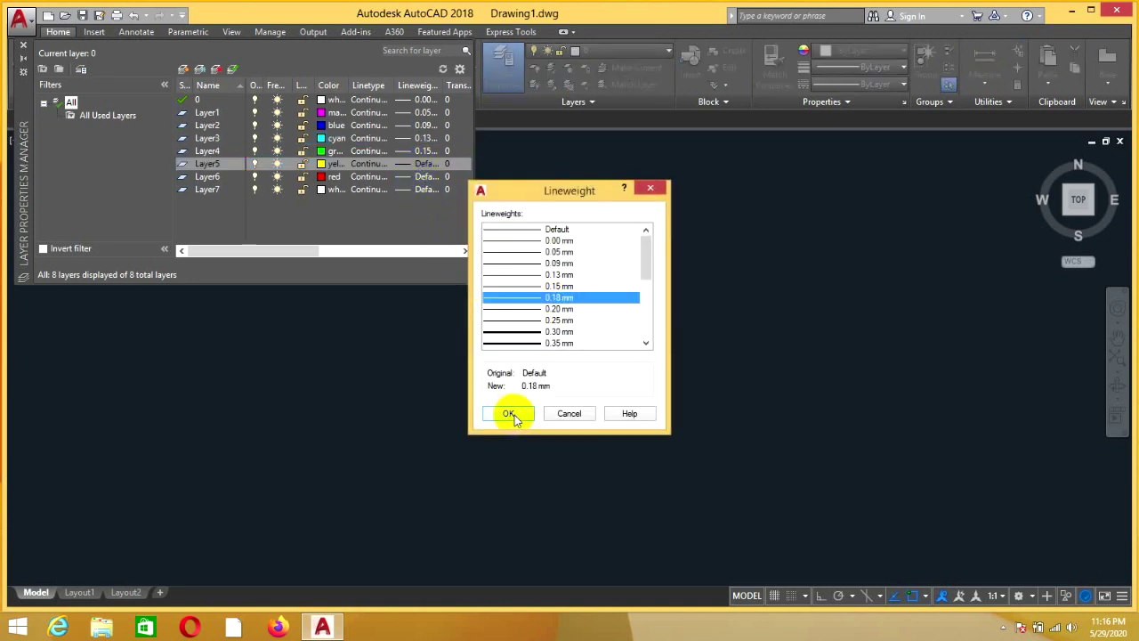
click(512, 415)
click(419, 177)
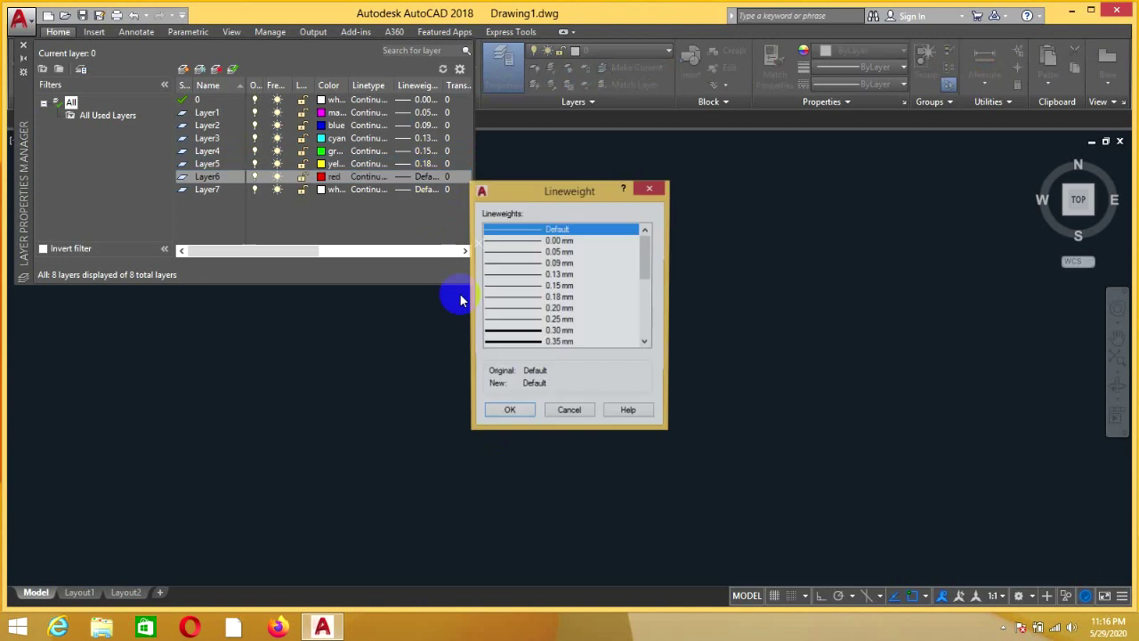
click(538, 309)
click(513, 414)
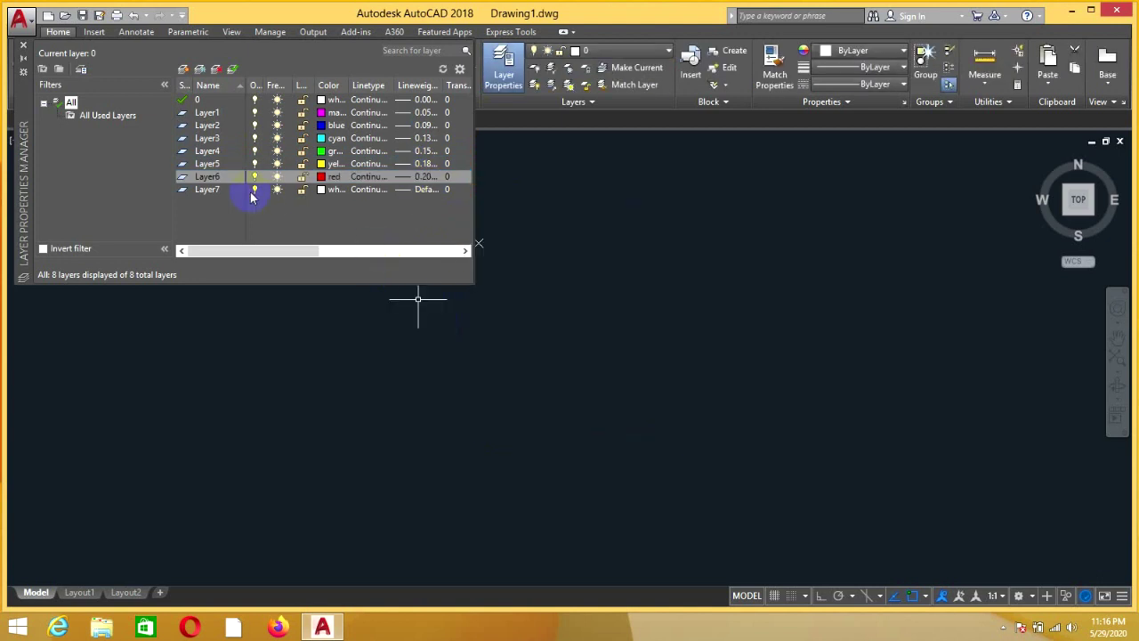
Make Layer7 the current layer and rename it to center.
double_click(216, 190)
right_click(217, 189)
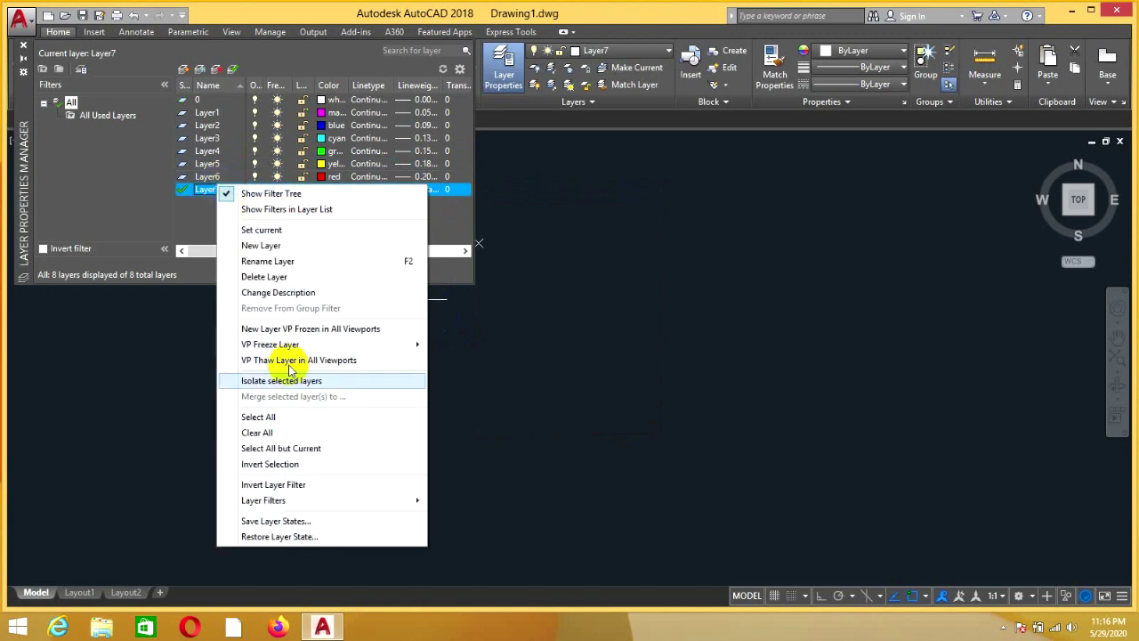
click(201, 194)
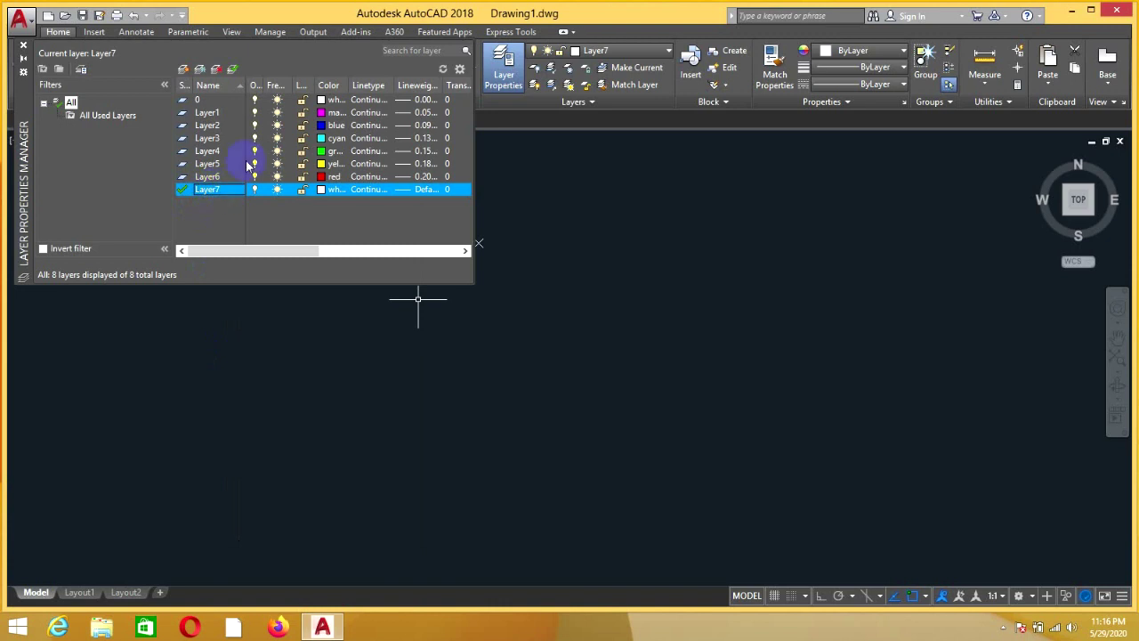
click(248, 165)
click(228, 188)
right_click(227, 191)
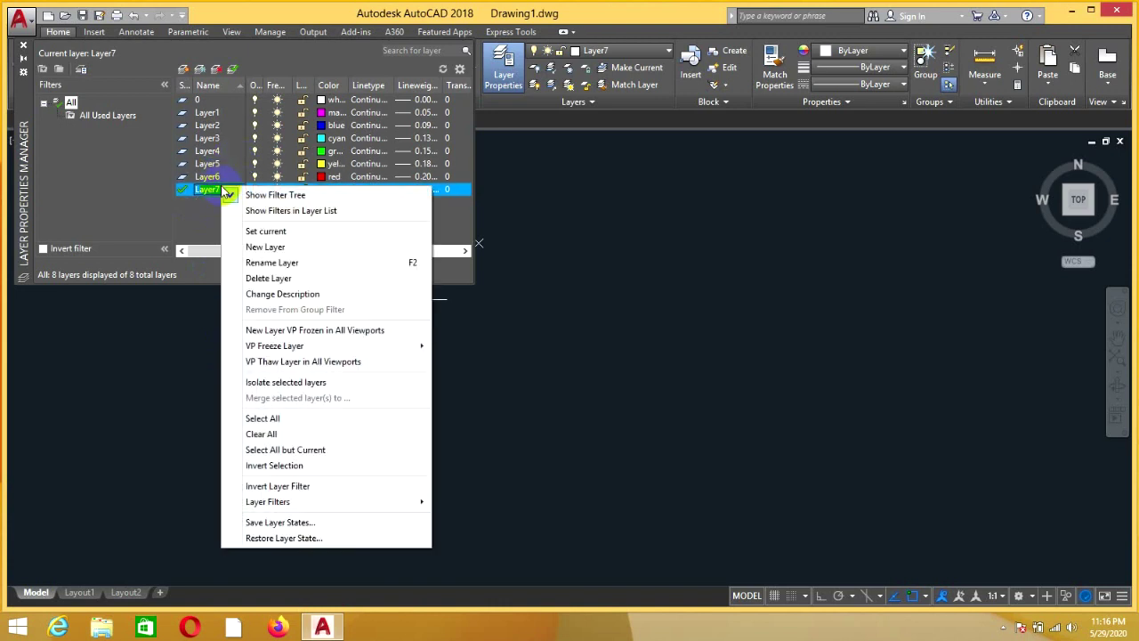
click(288, 263)
click(220, 192)
text(center)
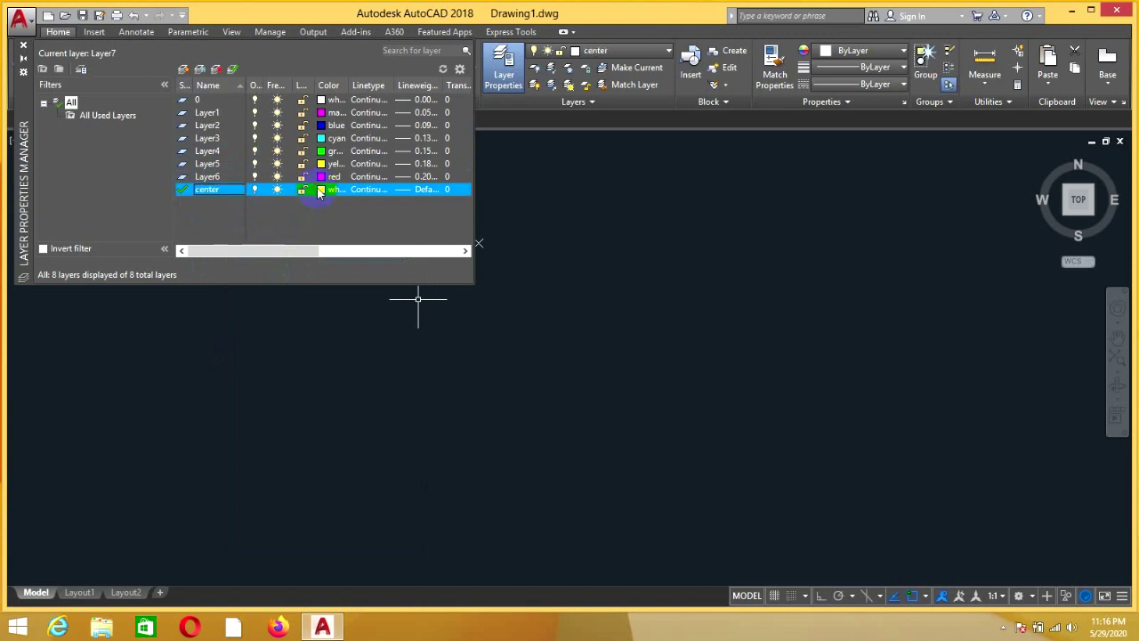
Give the center layer colour 251 and a 0.00 mm lineweight, then close the Layer Properties Manager.
click(319, 191)
click(472, 365)
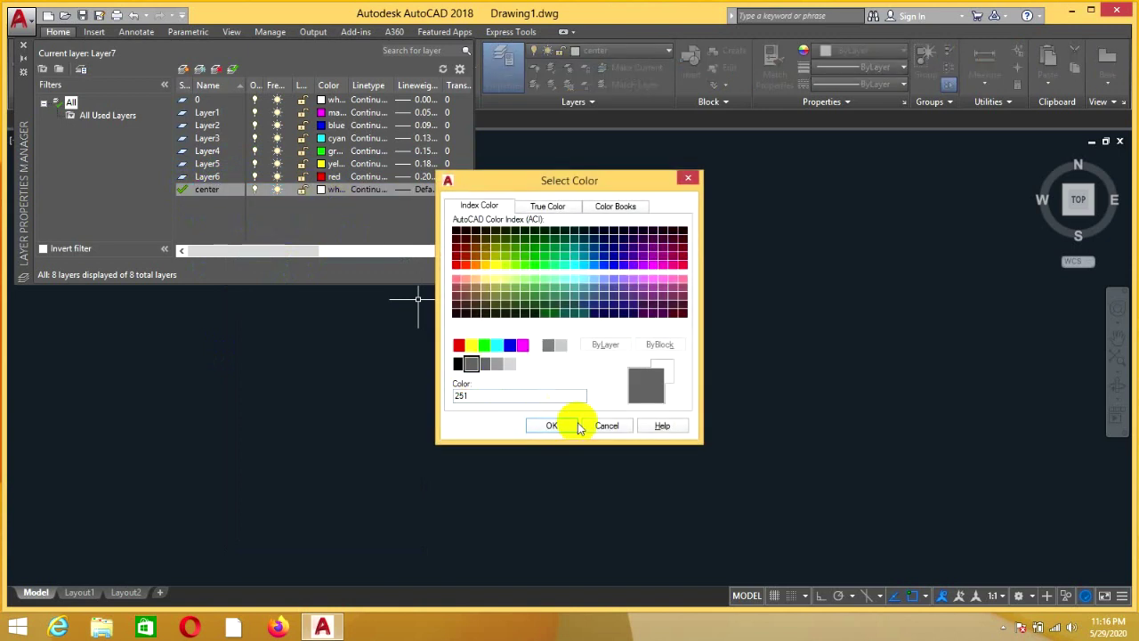
click(551, 425)
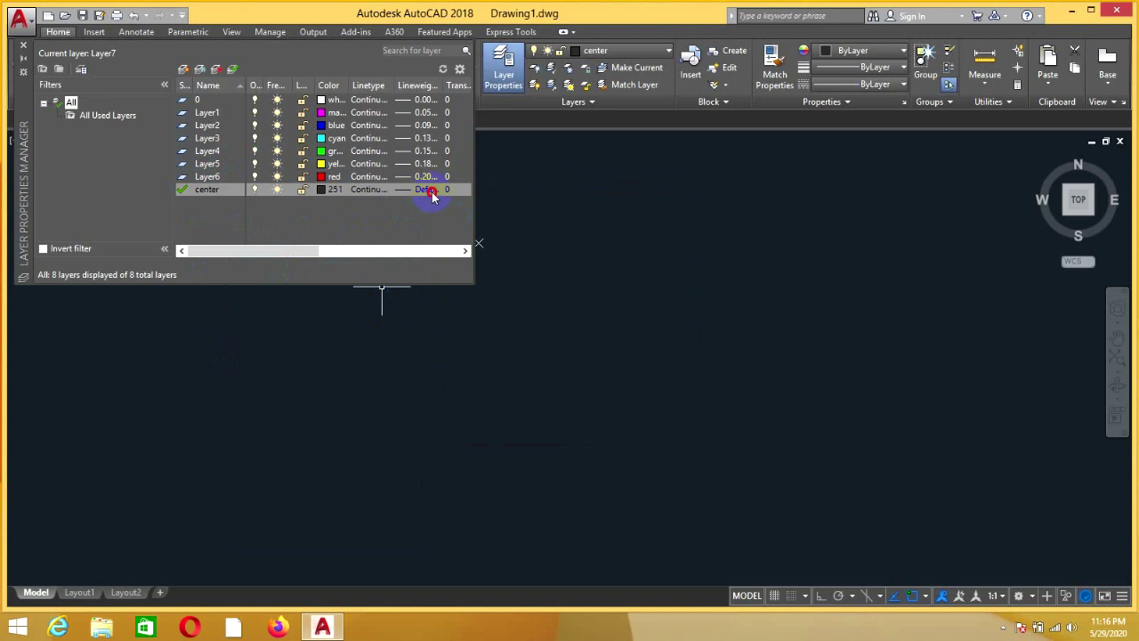
click(432, 196)
click(517, 240)
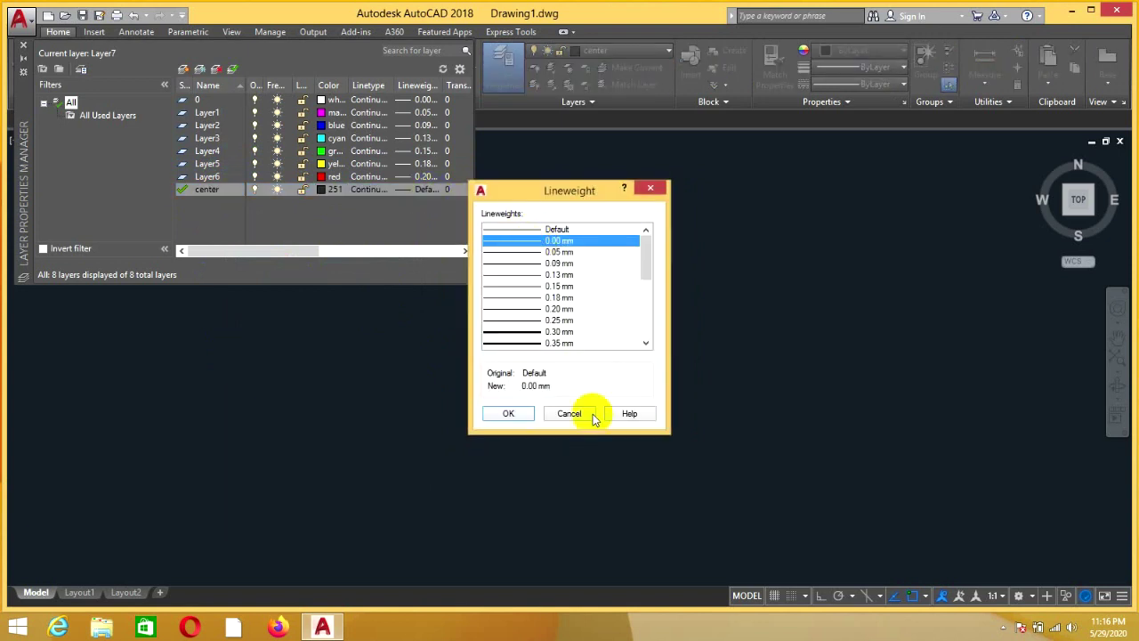
click(508, 414)
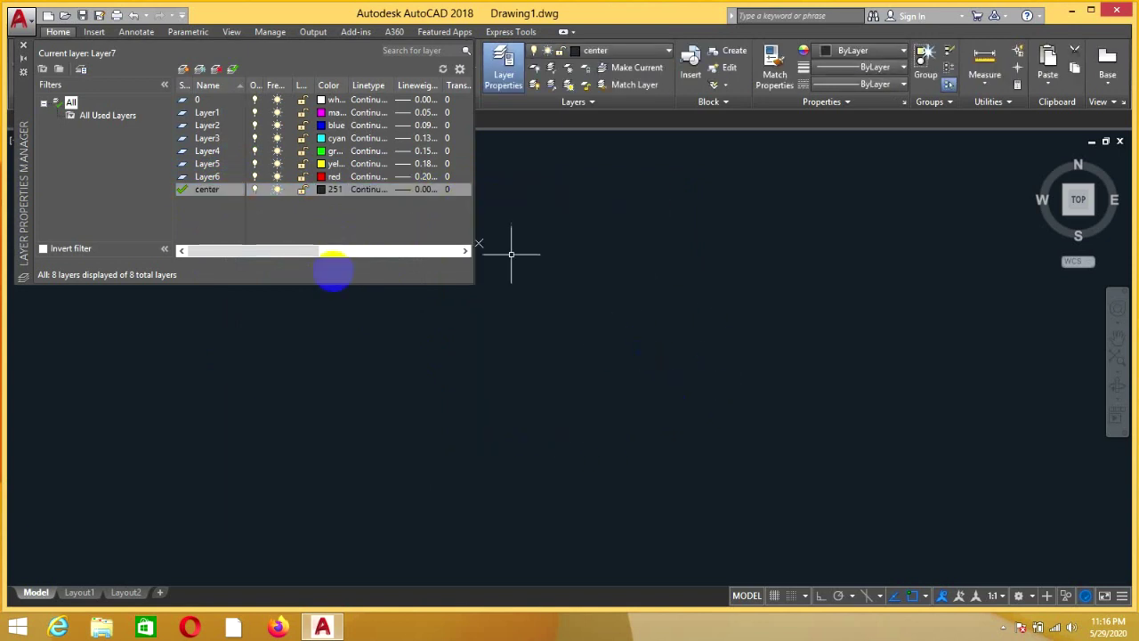
click(592, 200)
click(636, 208)
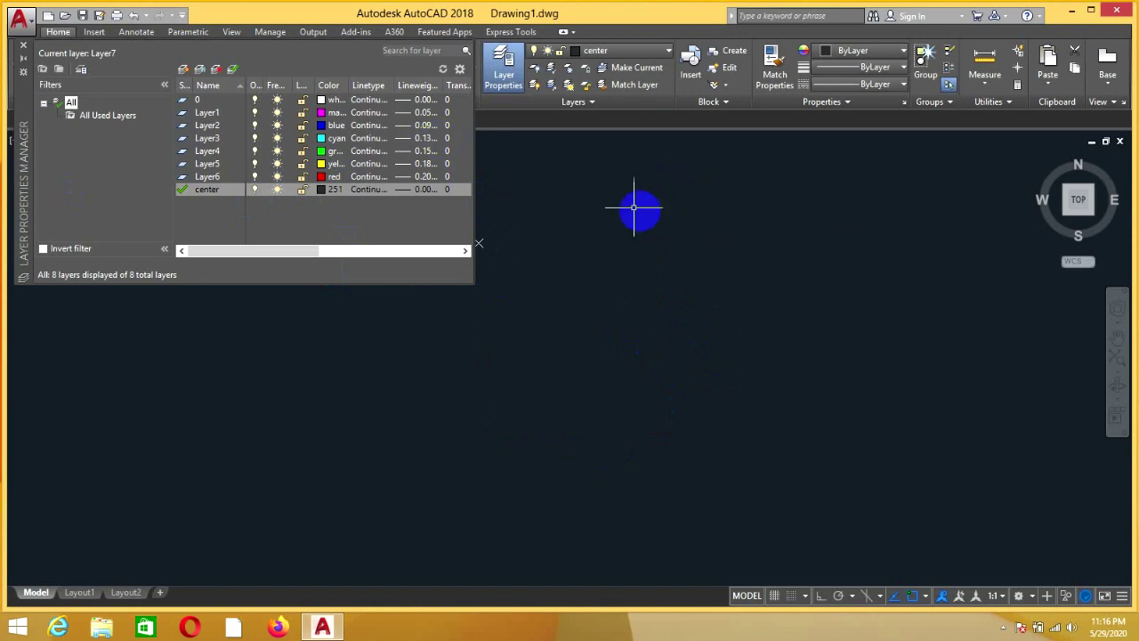
click(272, 126)
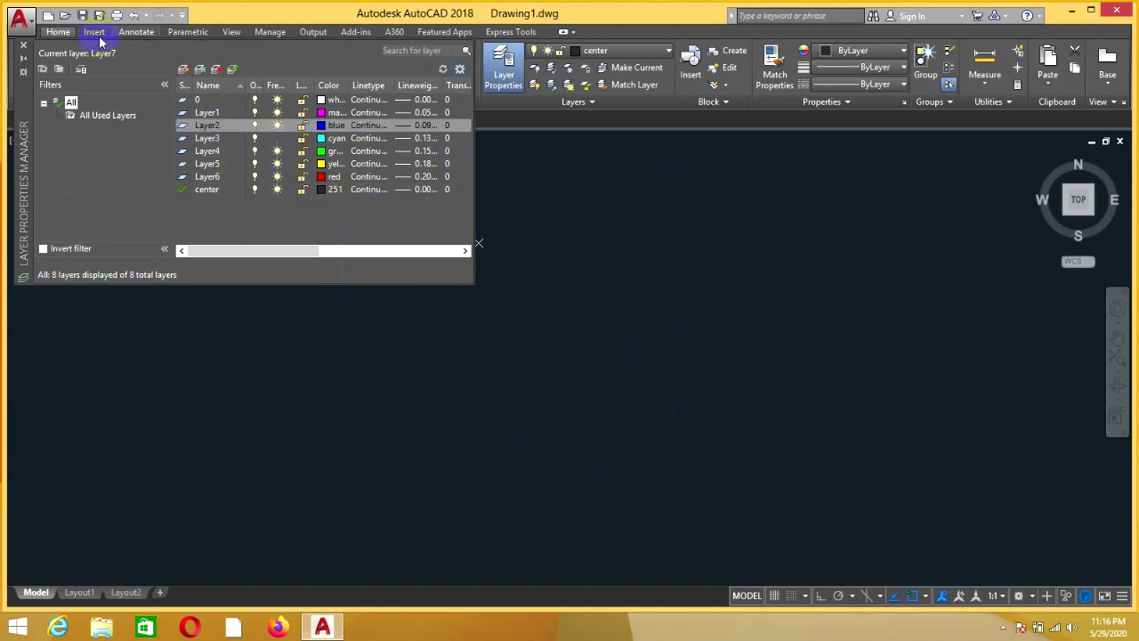
click(22, 47)
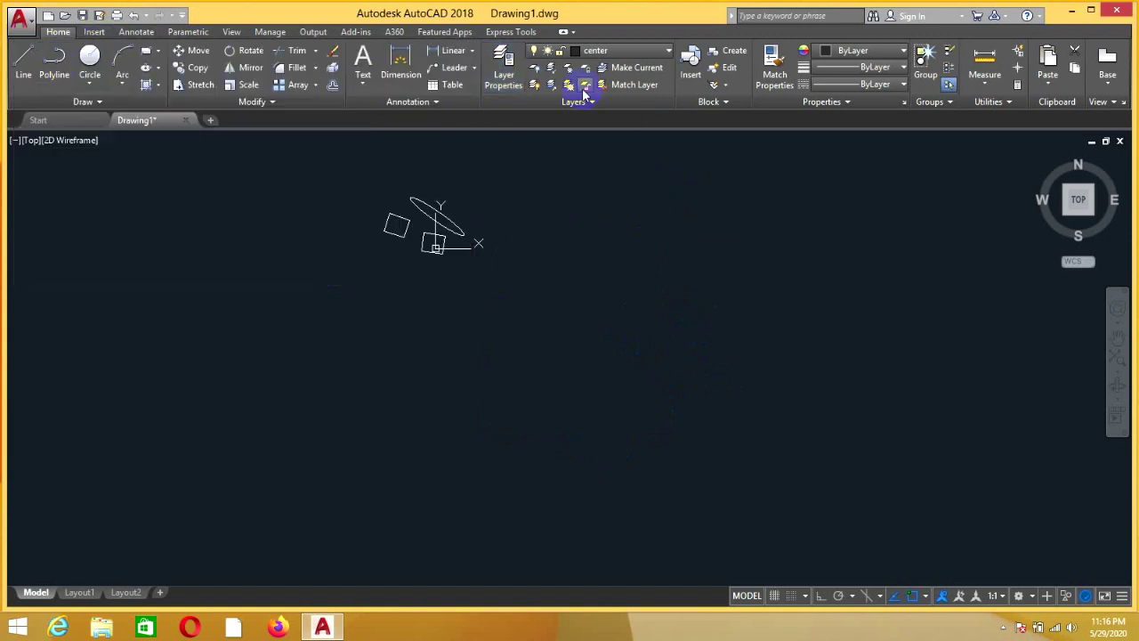
Make layer 0 current and draw a white horizontal line below the shapes.
click(664, 51)
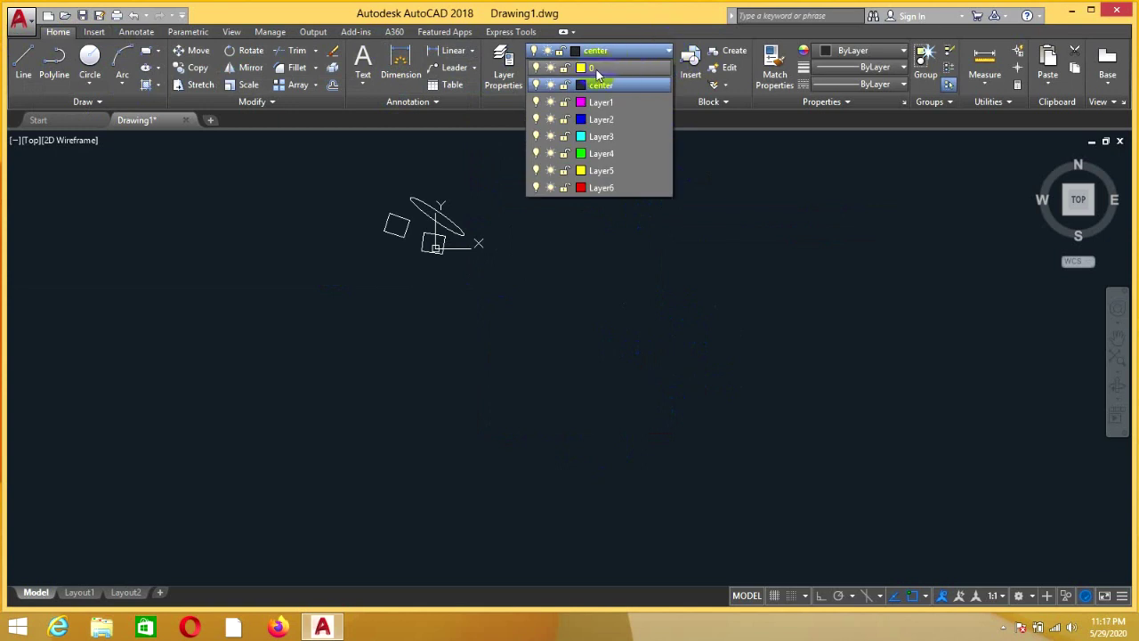
click(596, 69)
click(463, 339)
click(461, 333)
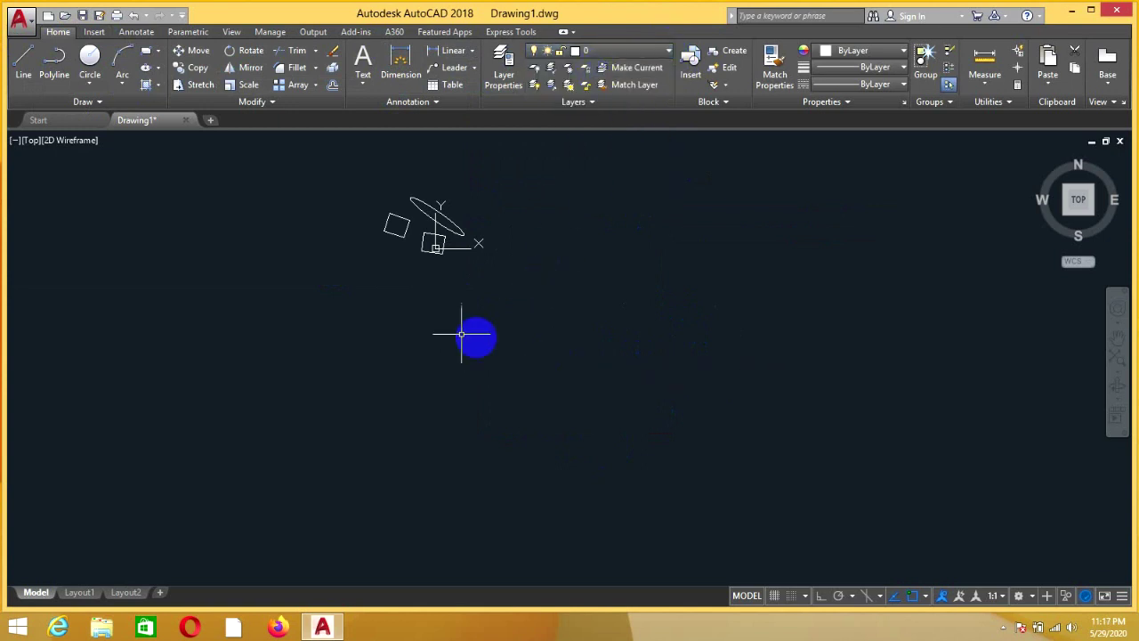
click(443, 330)
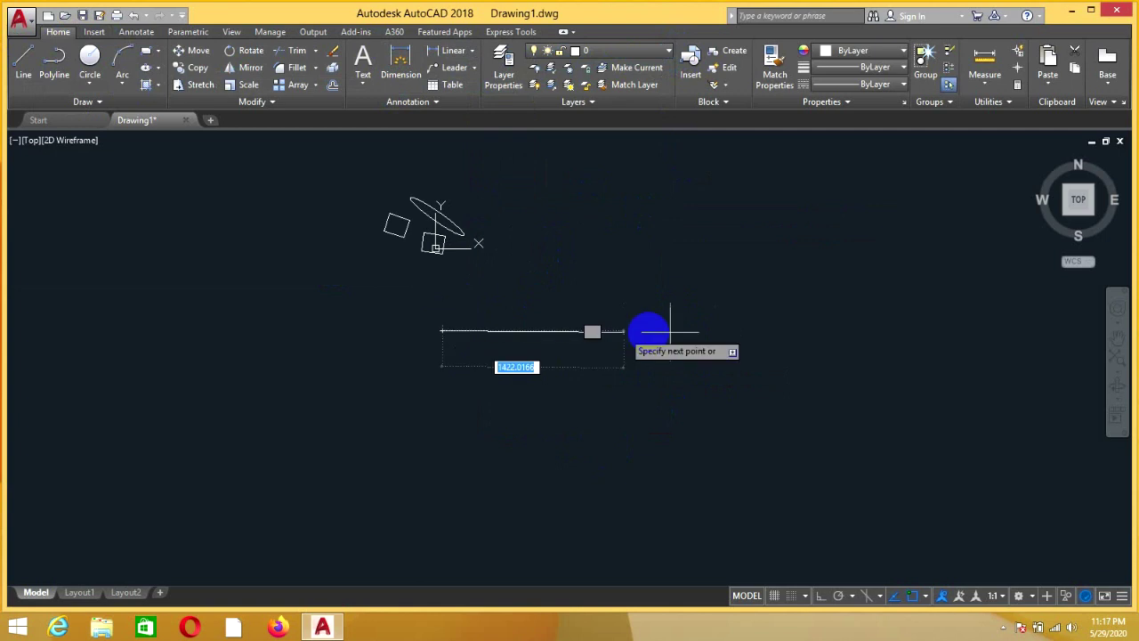
click(708, 337)
key(Escape)
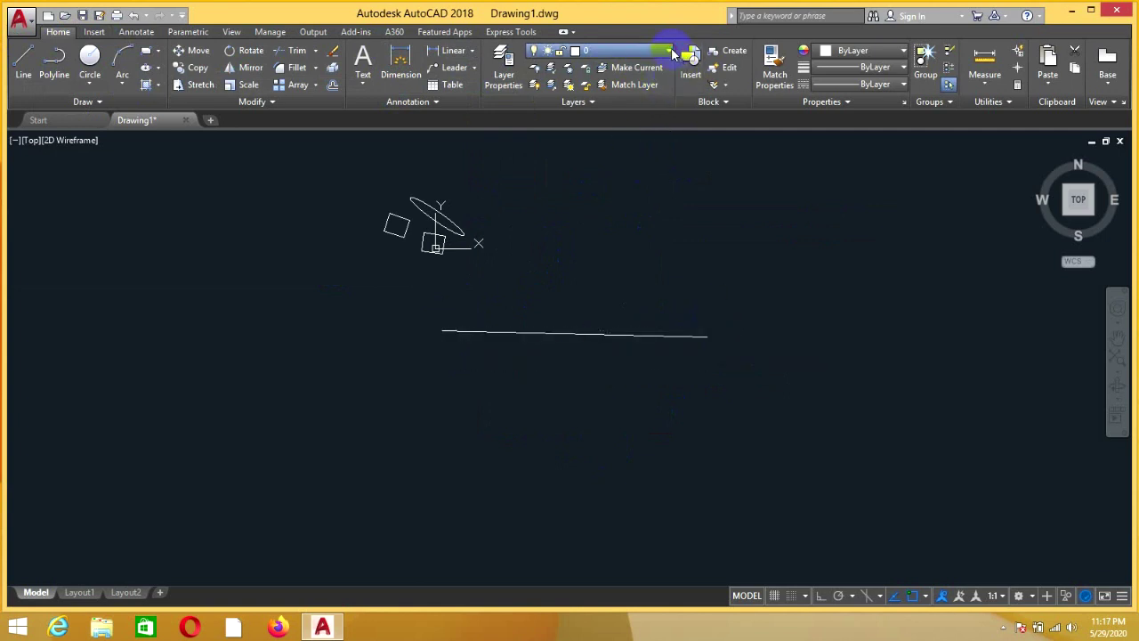
Switch to Layer1 and draw a magenta line beneath the white one.
click(668, 51)
click(614, 95)
key(Return)
click(478, 362)
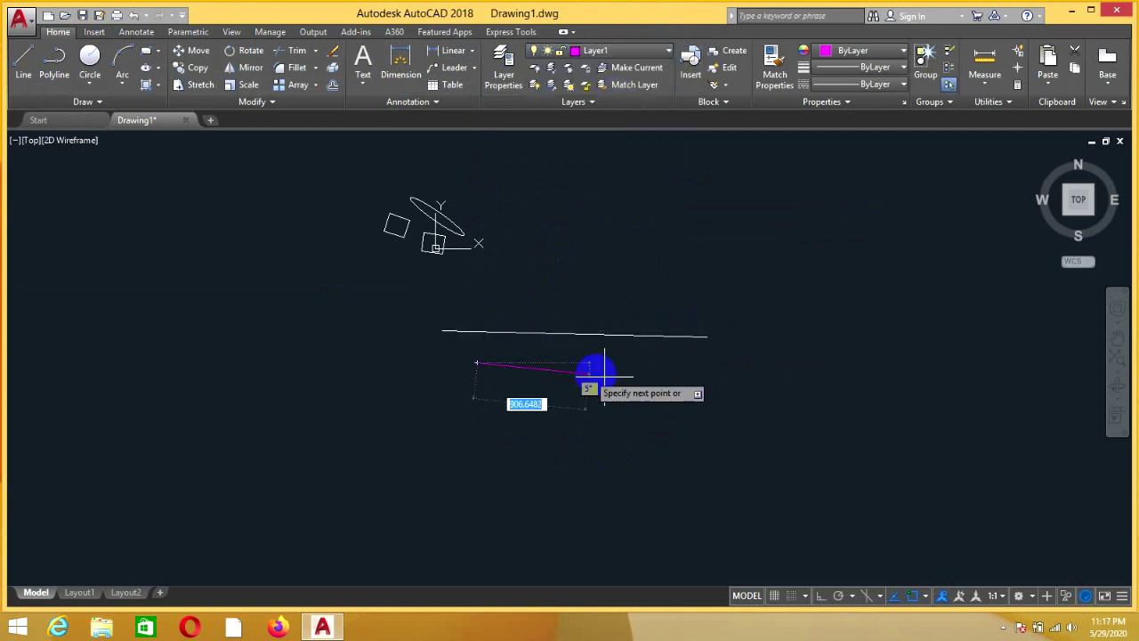
click(662, 381)
key(Escape)
Switch to Layer2 and draw a blue line beneath the magenta one.
click(672, 51)
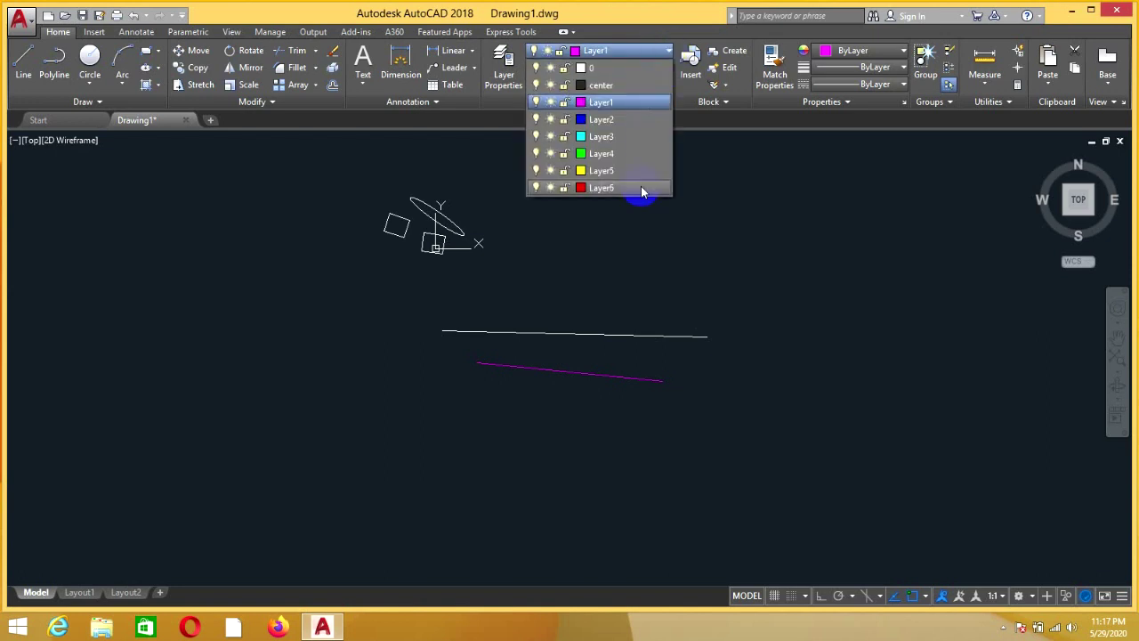
click(613, 120)
key(Return)
click(503, 405)
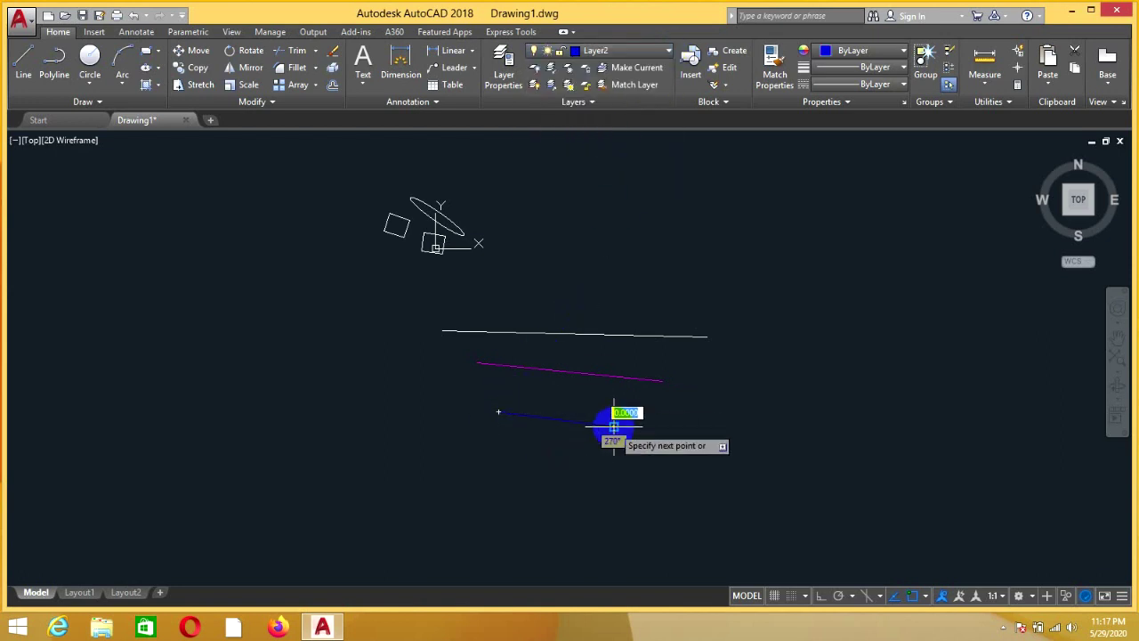
click(613, 426)
key(Escape)
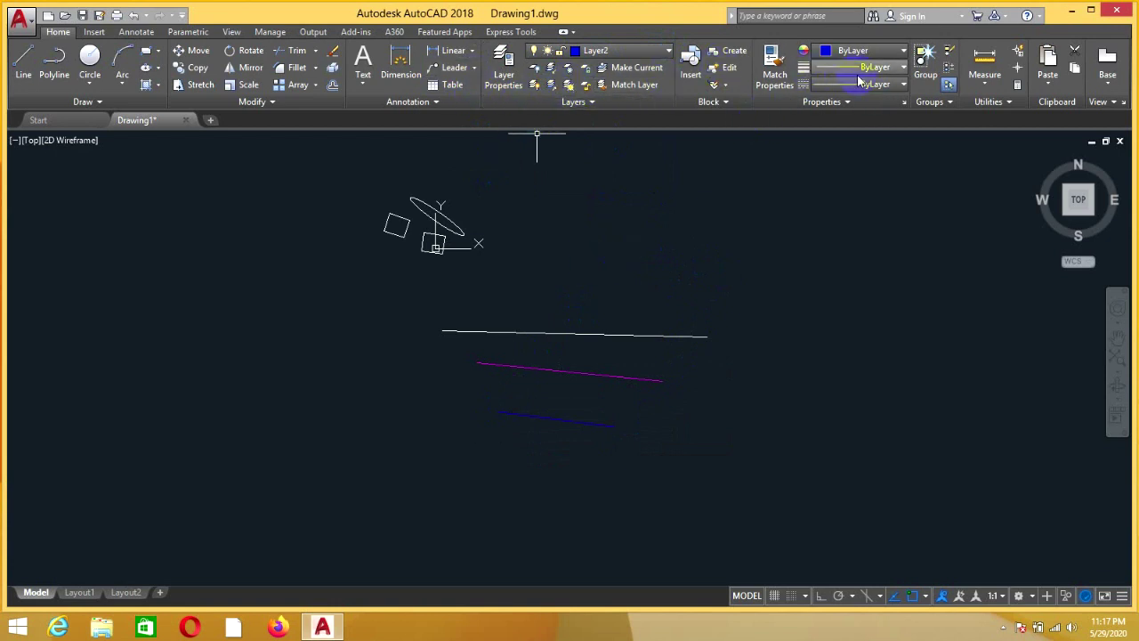
Review the lineweight and linetype options, then try setting a current linetype in Linetype Manager.
click(898, 74)
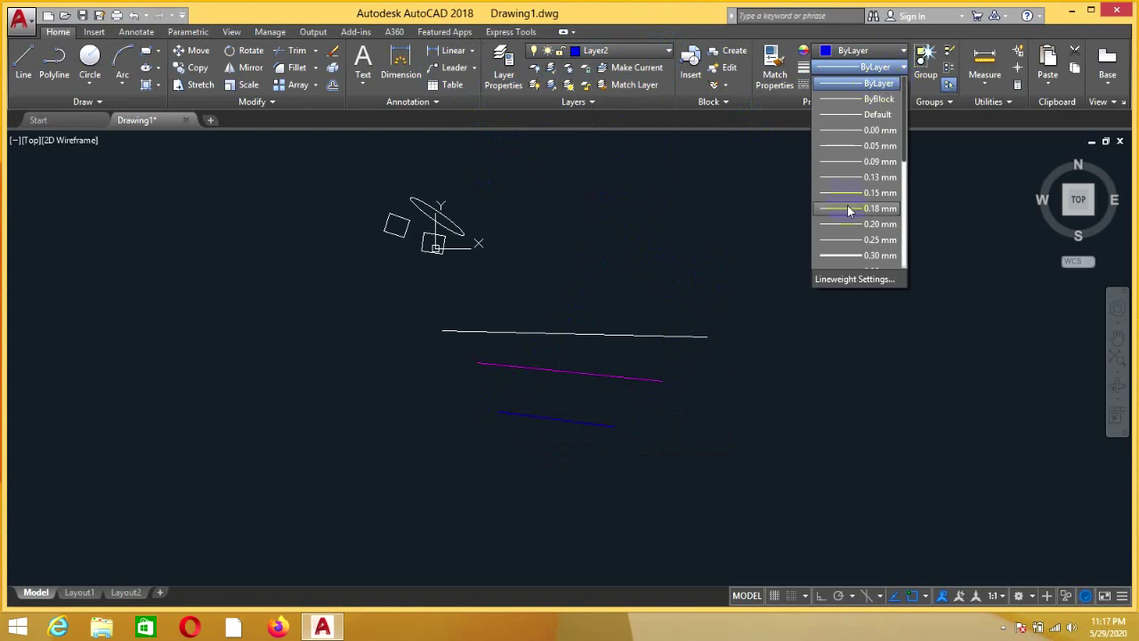
click(976, 204)
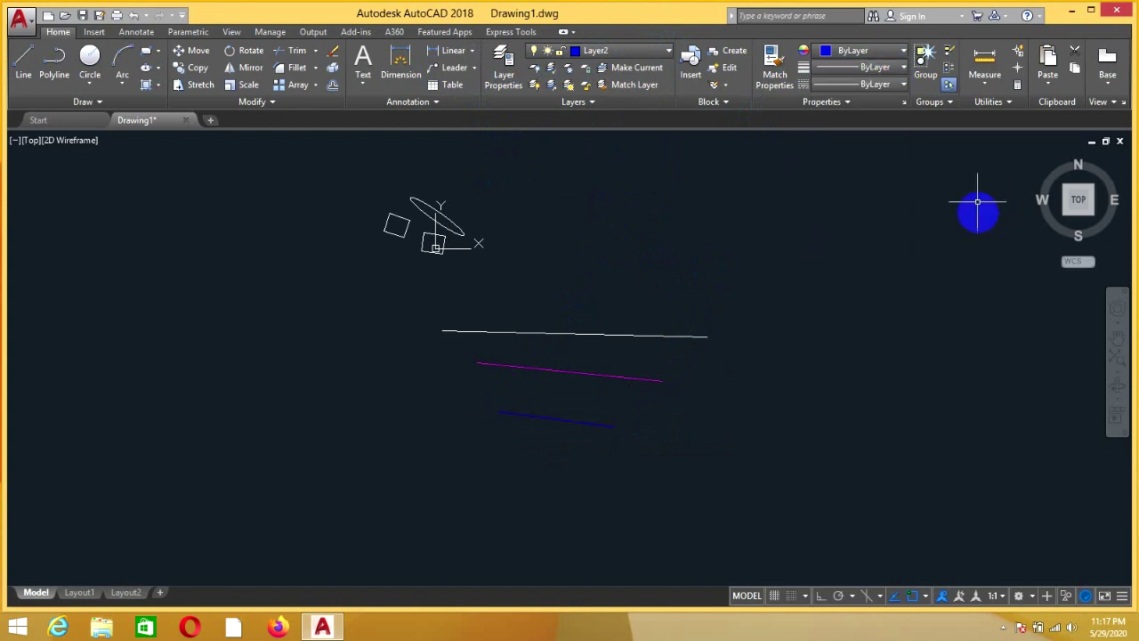
click(890, 84)
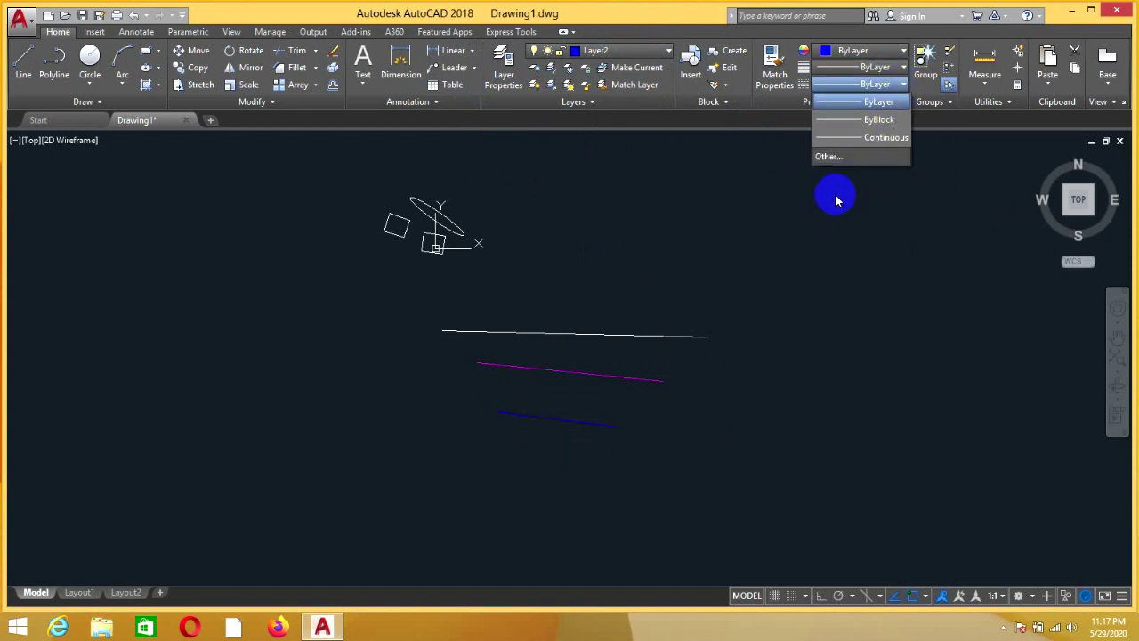
click(826, 157)
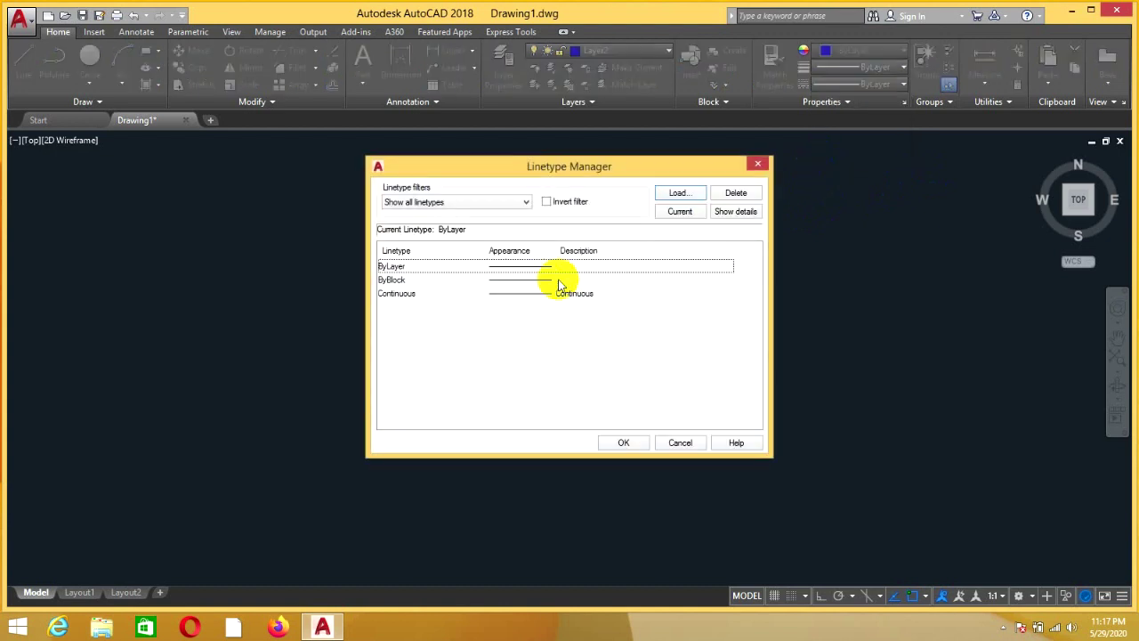
click(690, 214)
key(Return)
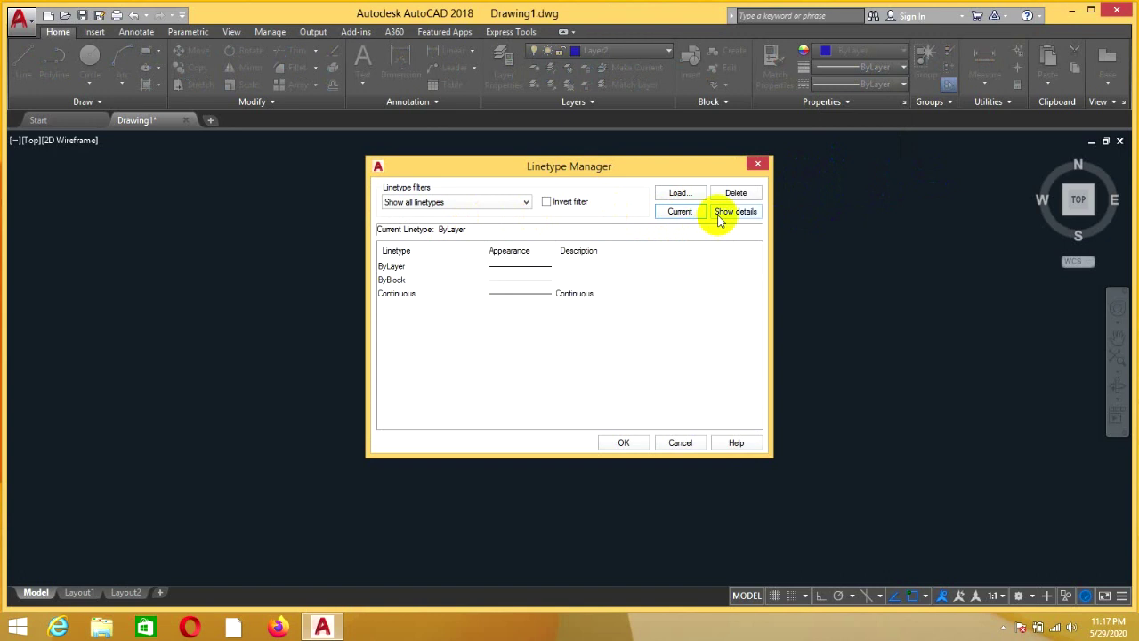
click(728, 214)
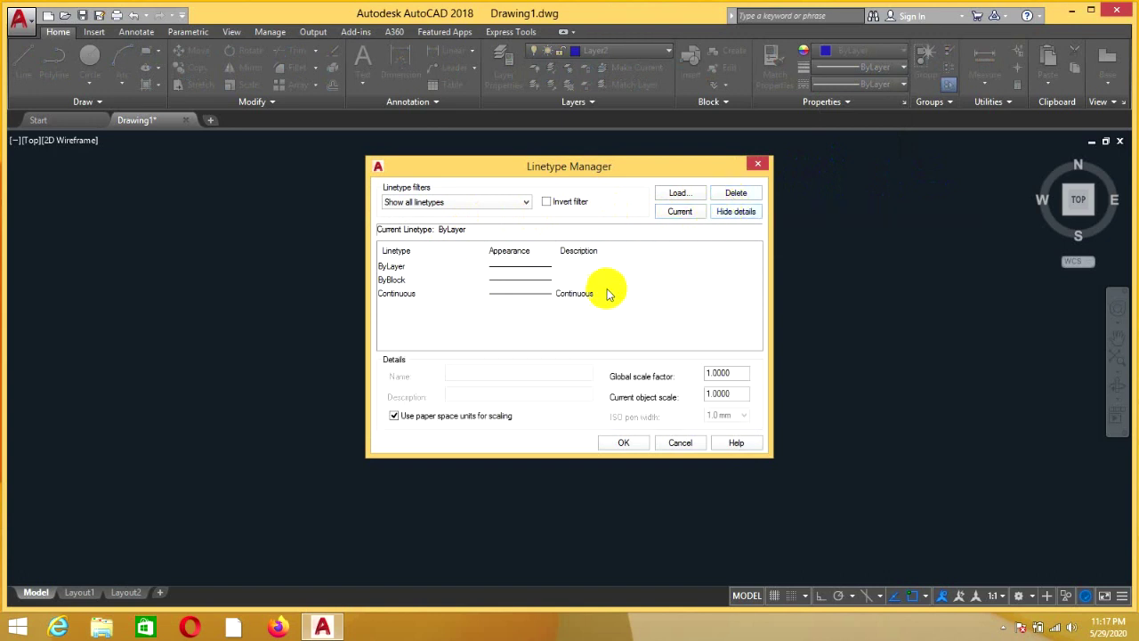
Filter to used linetypes, browse the available linetypes, and close without loading any.
click(437, 202)
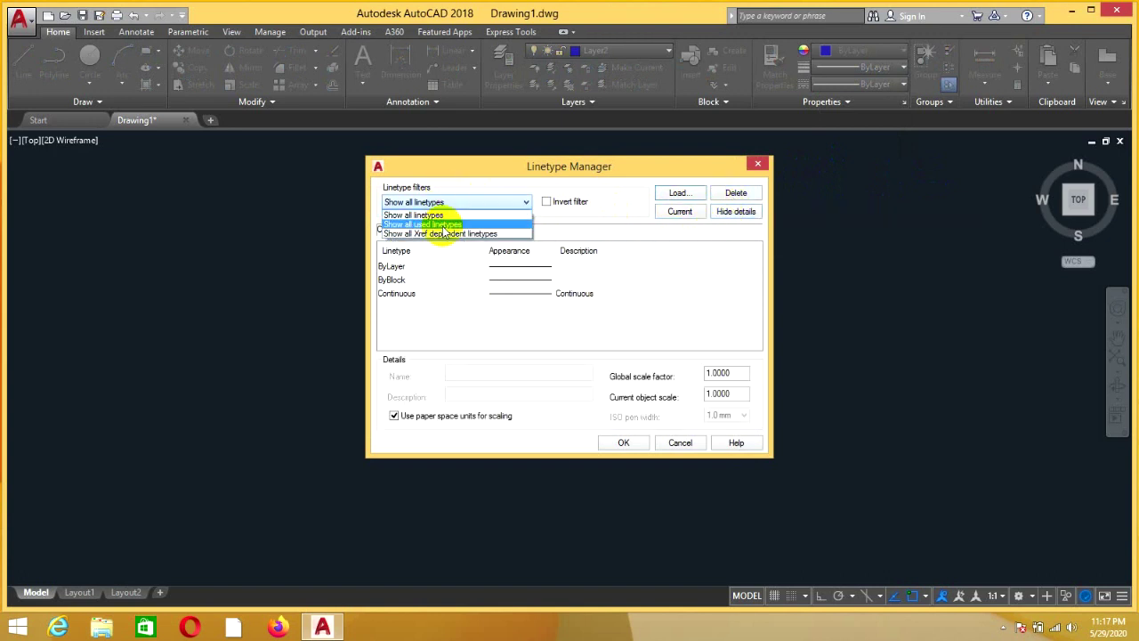
click(445, 225)
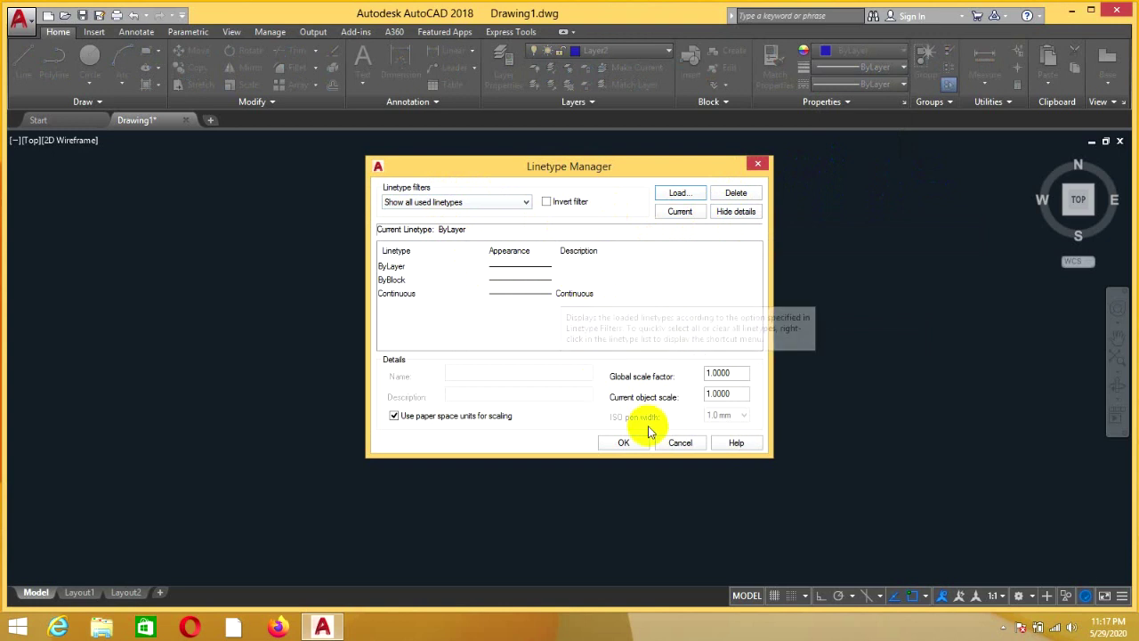
click(677, 193)
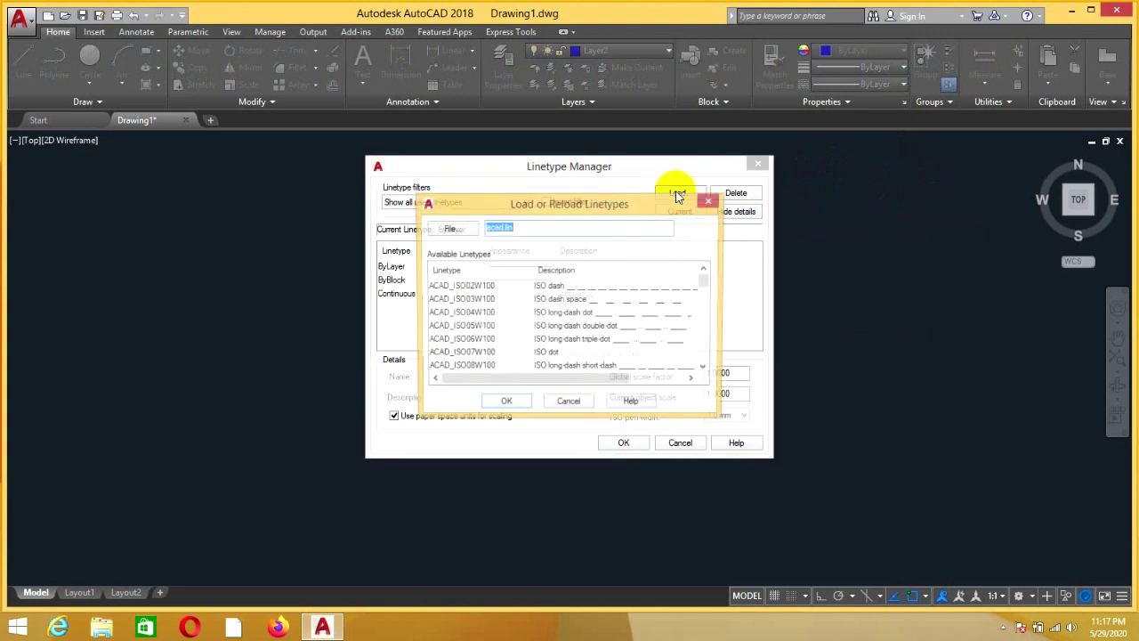
scroll(701, 338, down, 10)
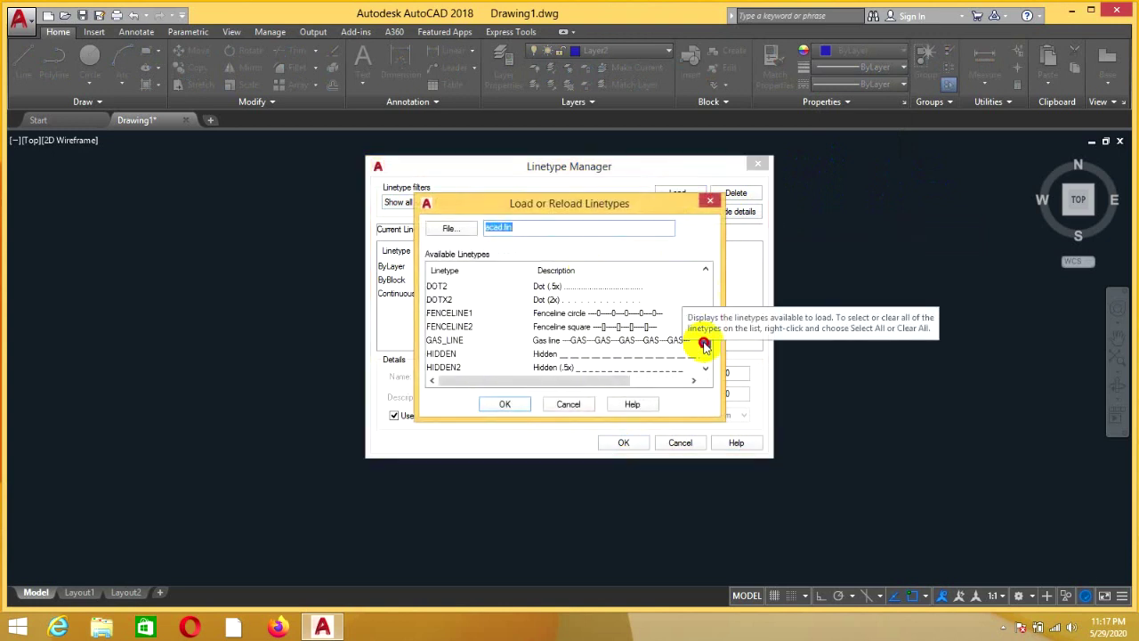
drag(703, 346, 700, 364)
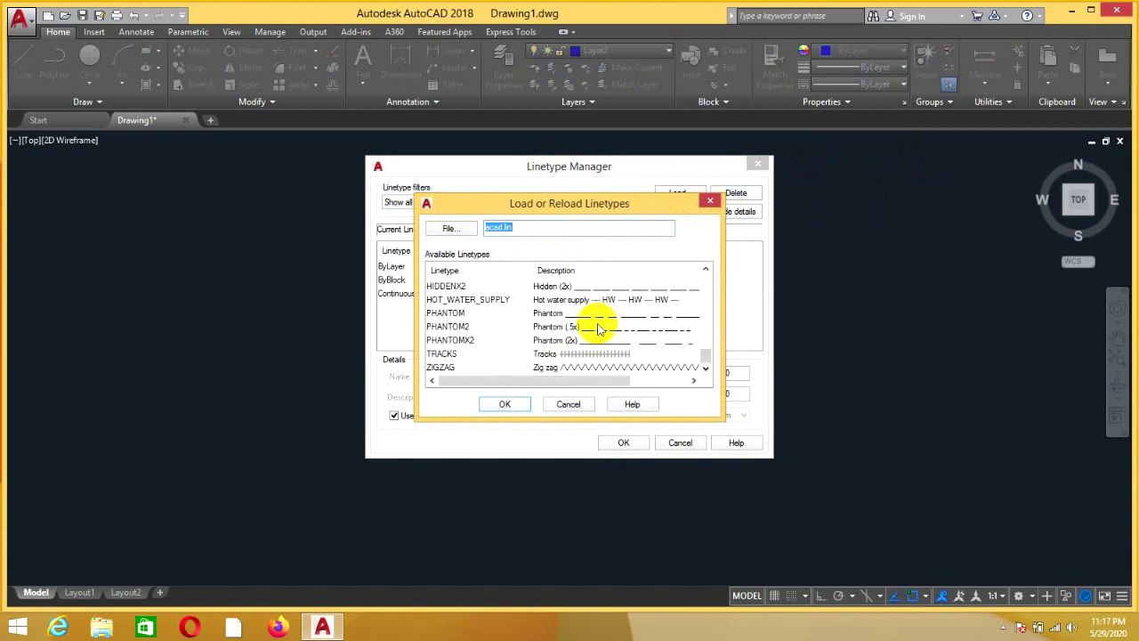
click(710, 200)
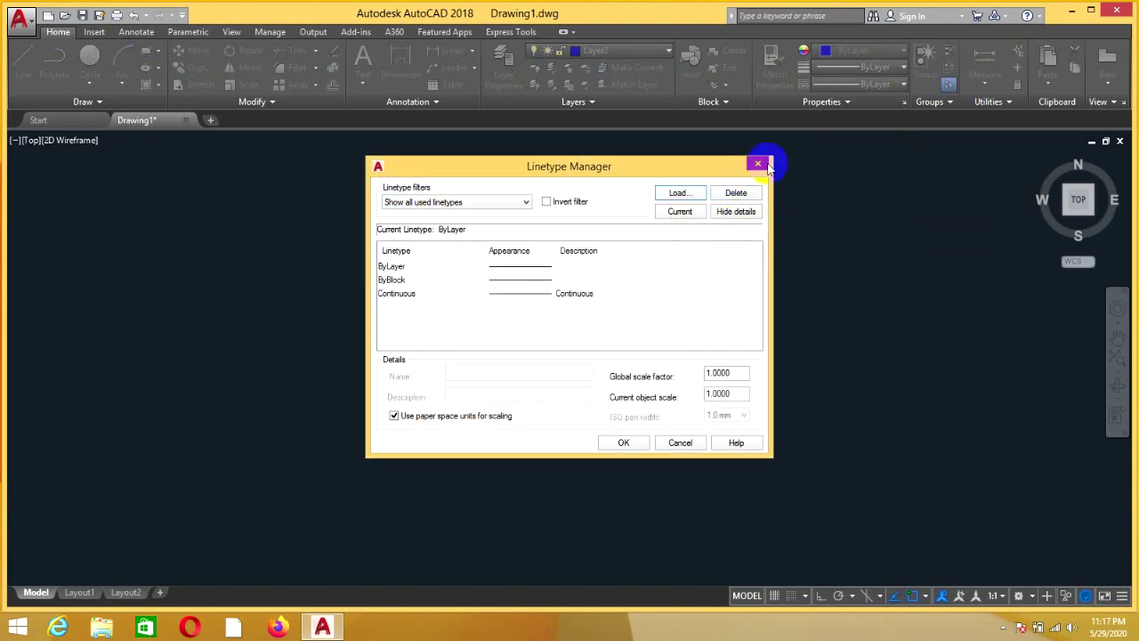
click(764, 164)
scroll(596, 232, down, 5)
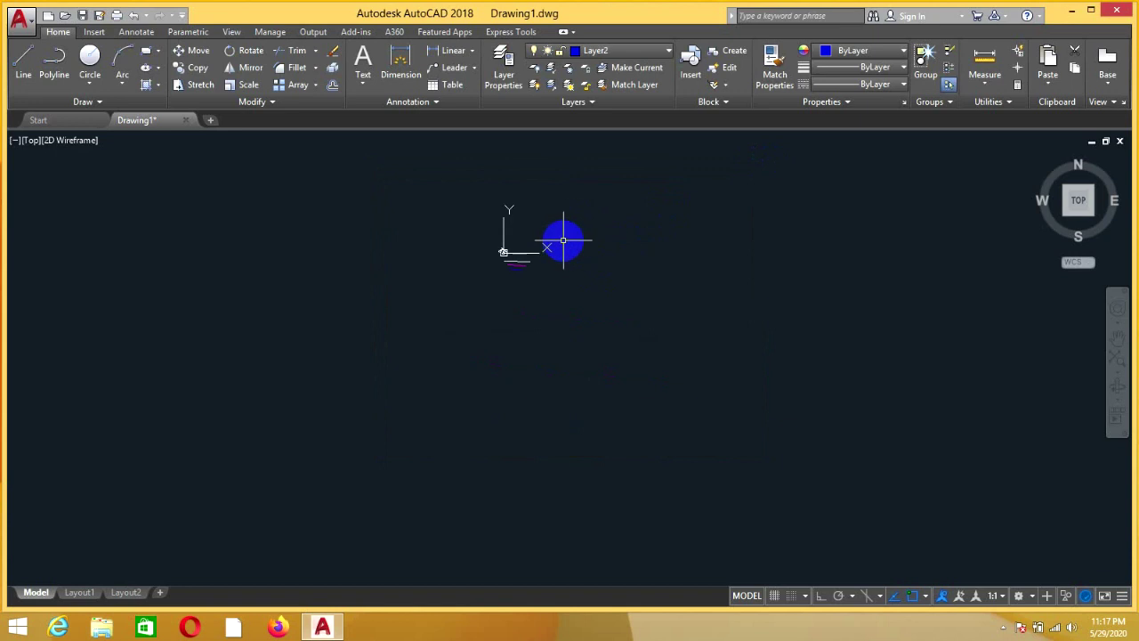
mouse_move(653, 237)
middle_down()
mouse_move(483, 247)
mouse_move(511, 323)
middle_up()
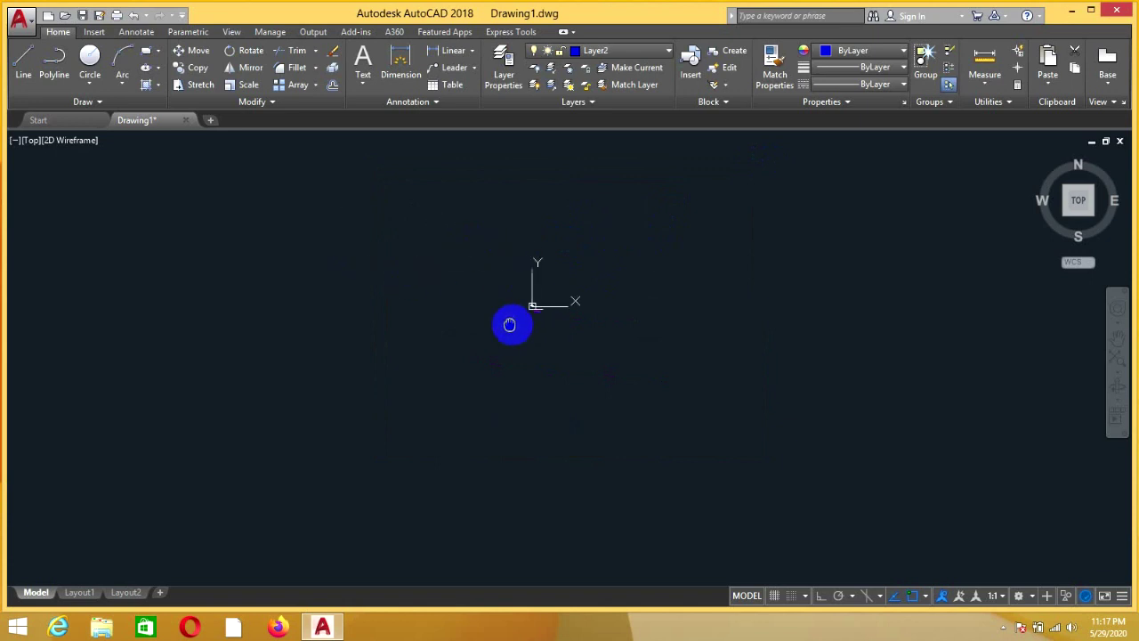
drag(523, 303, 430, 216)
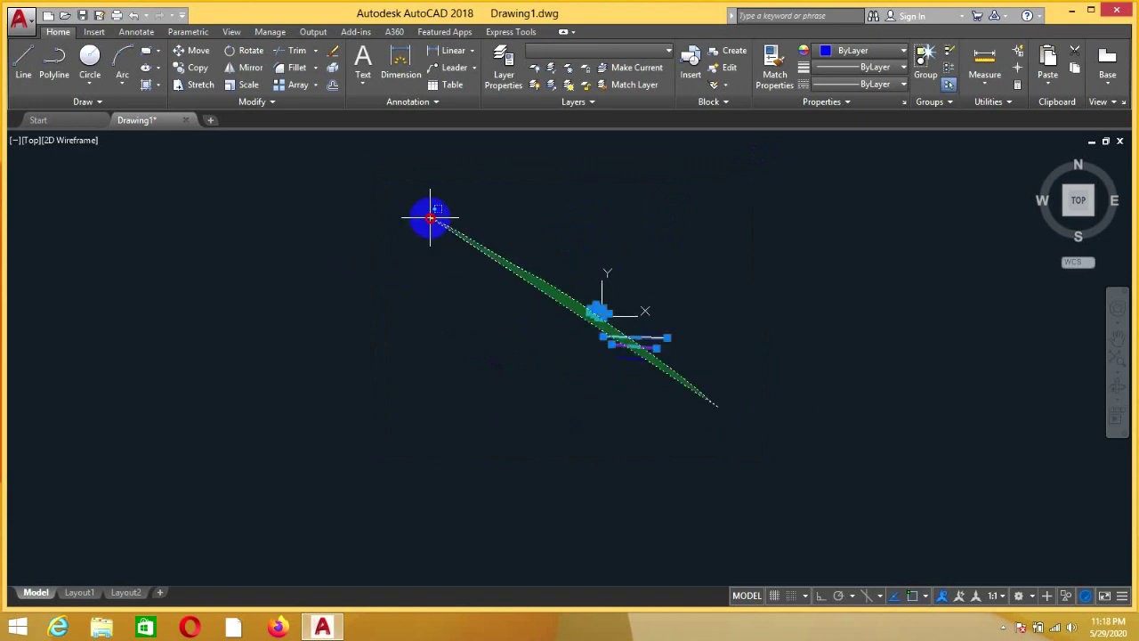
drag(662, 413, 448, 256)
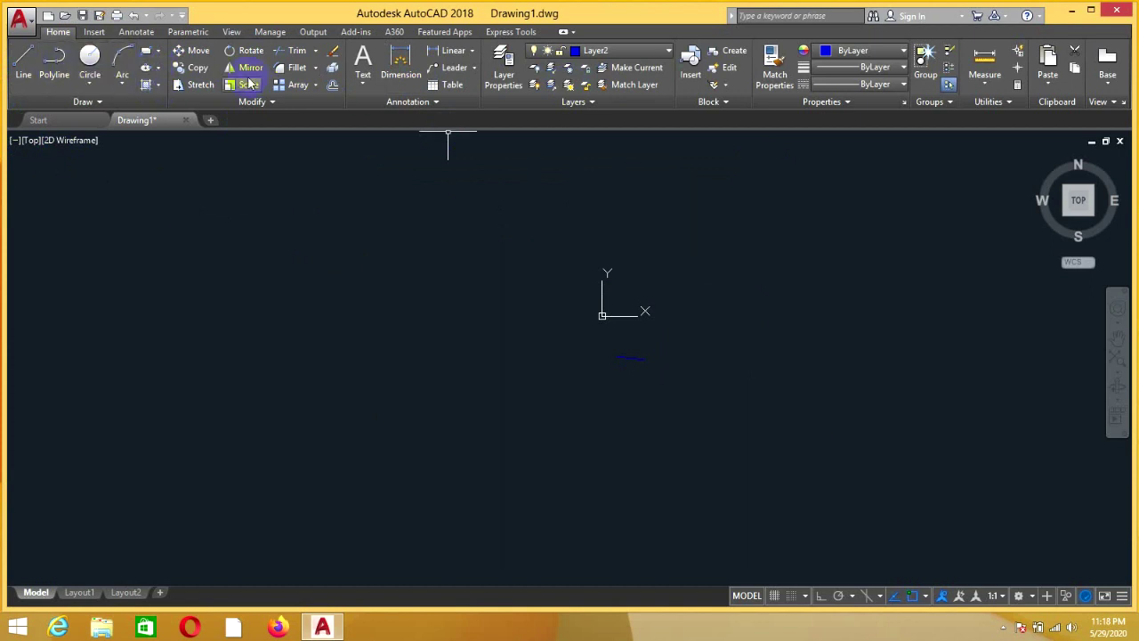
click(315, 85)
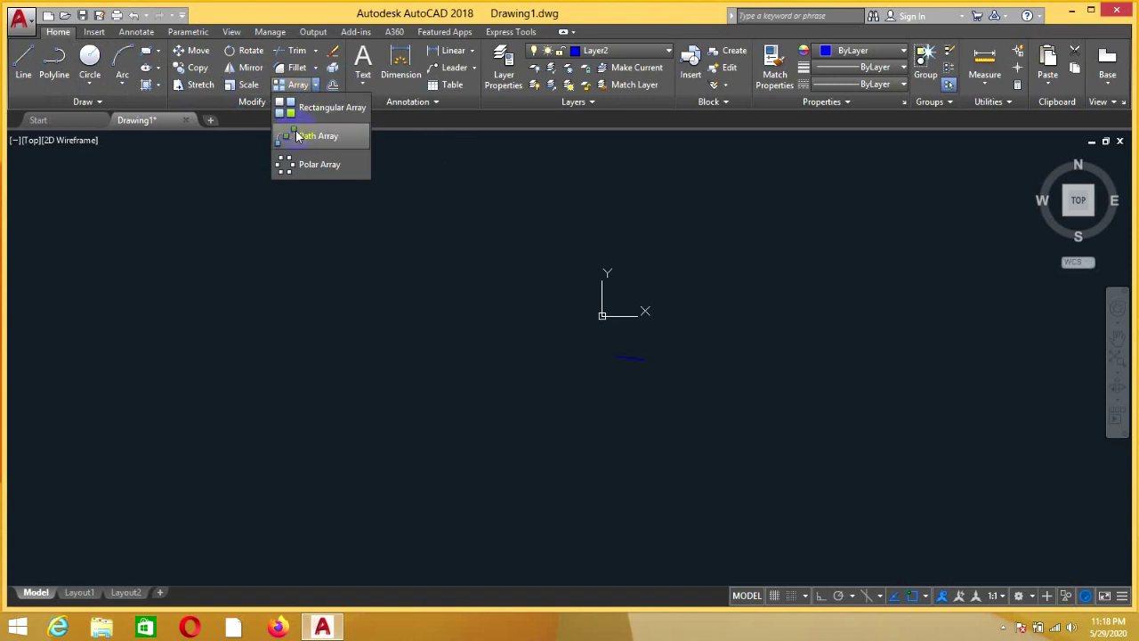
click(316, 68)
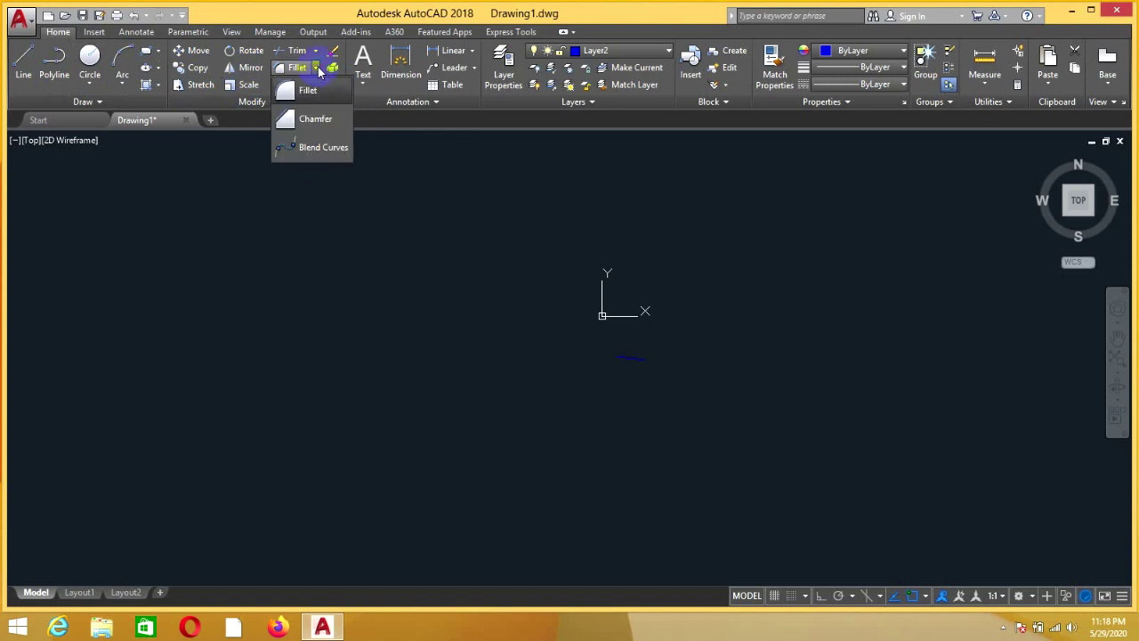
click(159, 69)
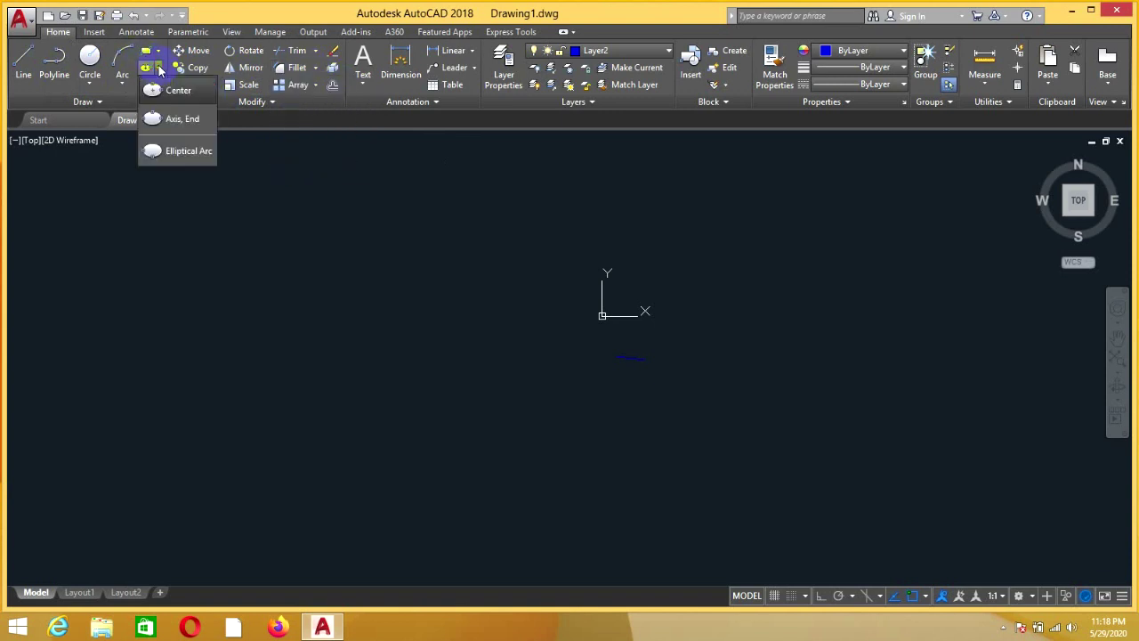
click(162, 53)
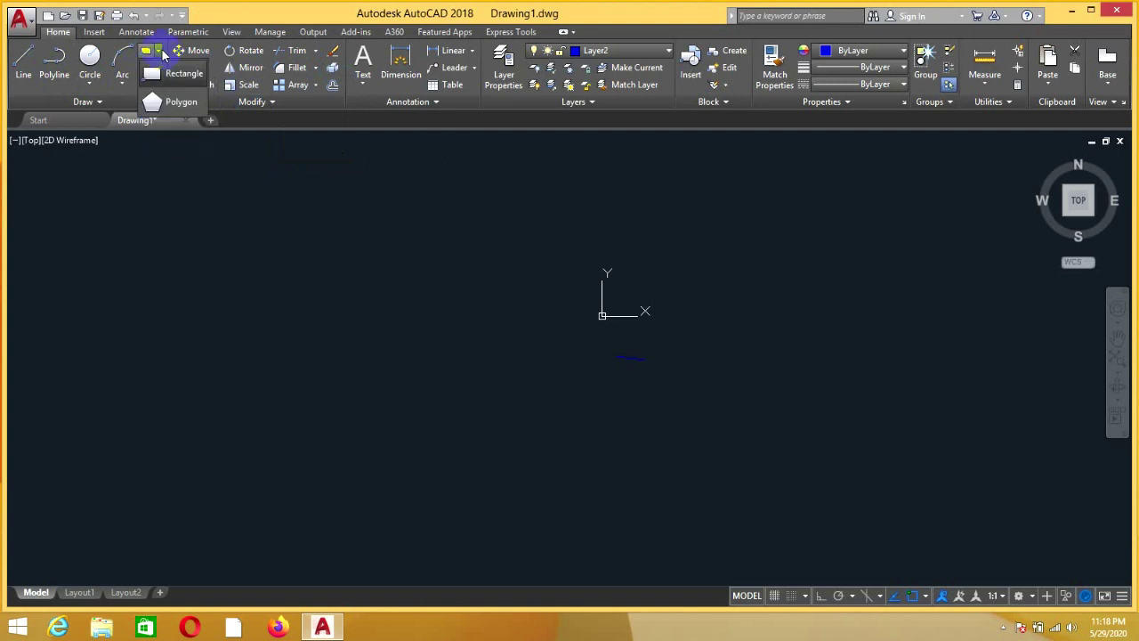
click(91, 85)
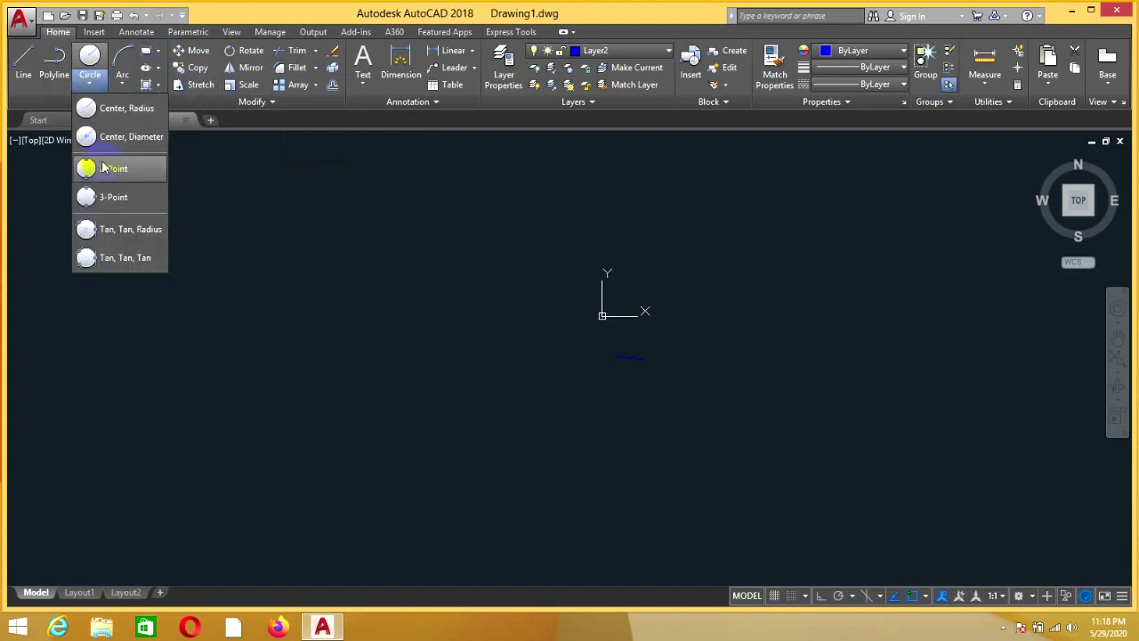
click(96, 254)
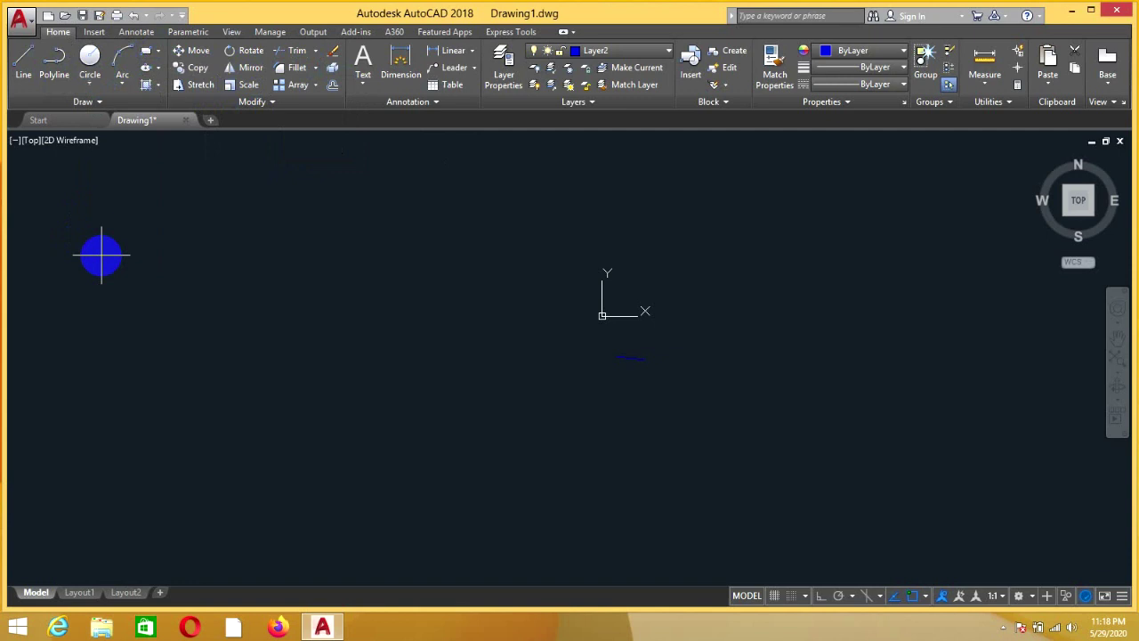
click(204, 247)
click(173, 252)
click(234, 237)
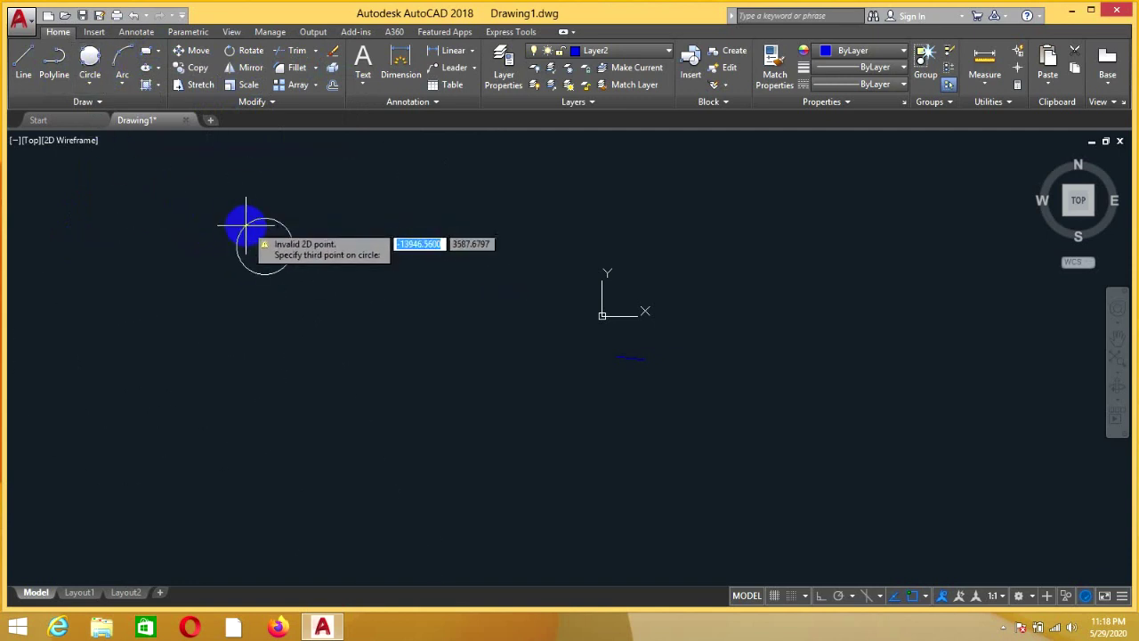
click(237, 223)
scroll(280, 231, down, 3)
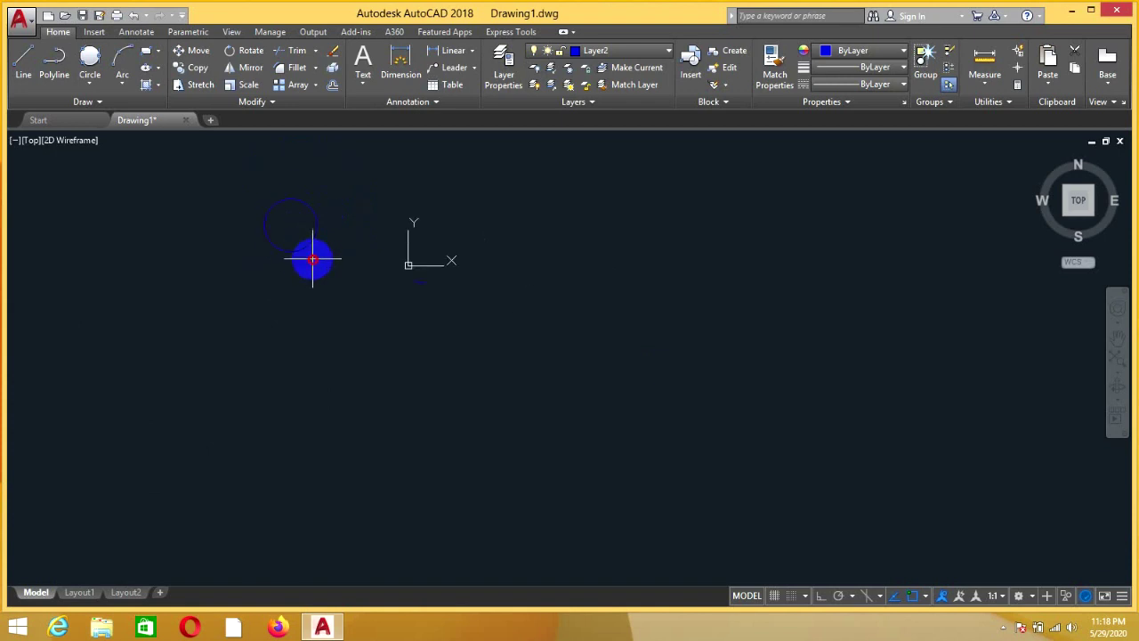
click(325, 254)
click(246, 223)
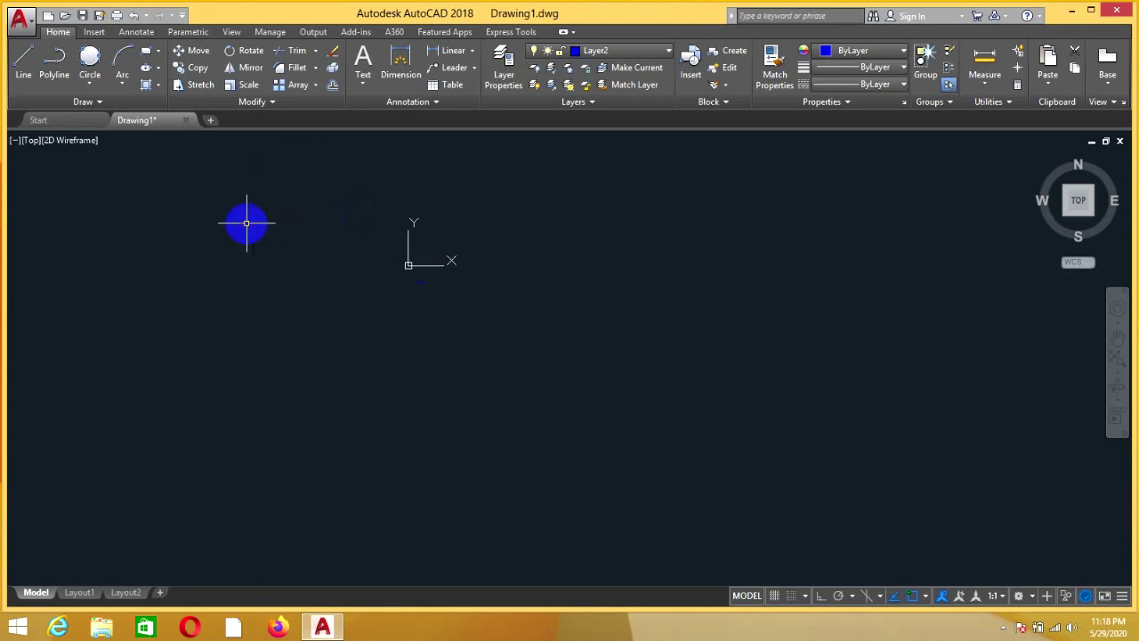
key(Delete)
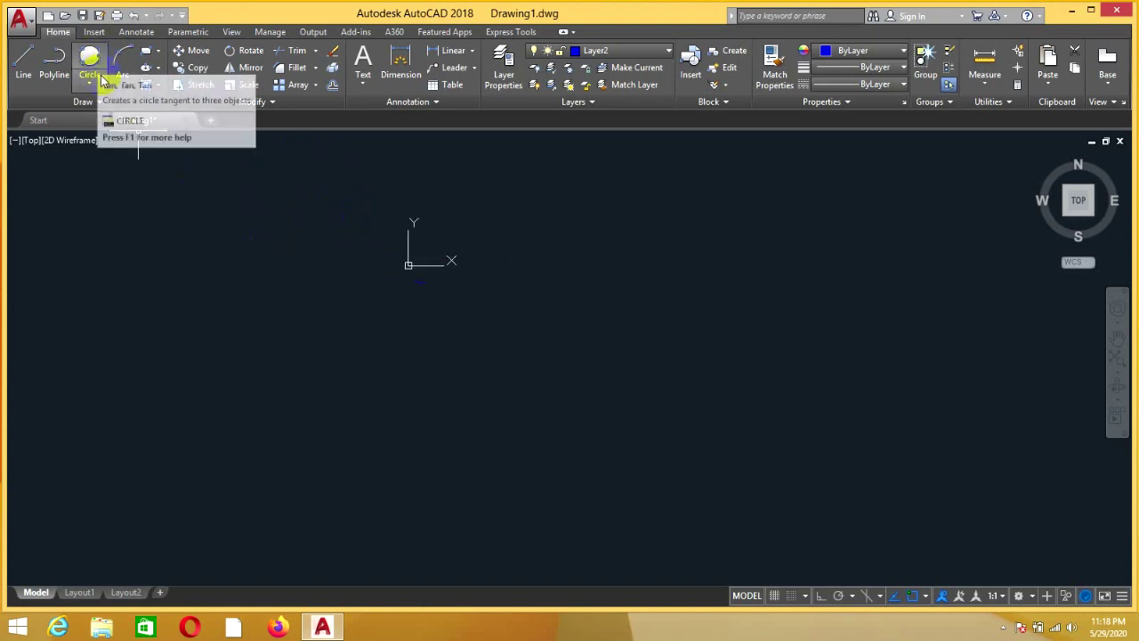
Draw a small Center, Diameter circle to the upper left of the origin.
click(89, 83)
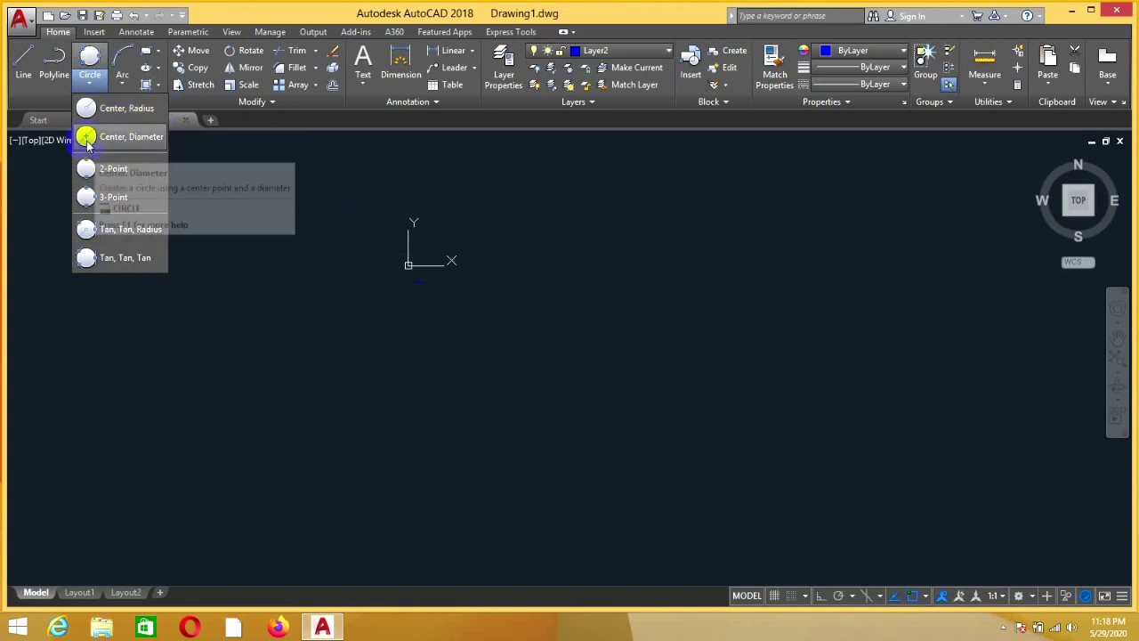
click(115, 136)
click(239, 227)
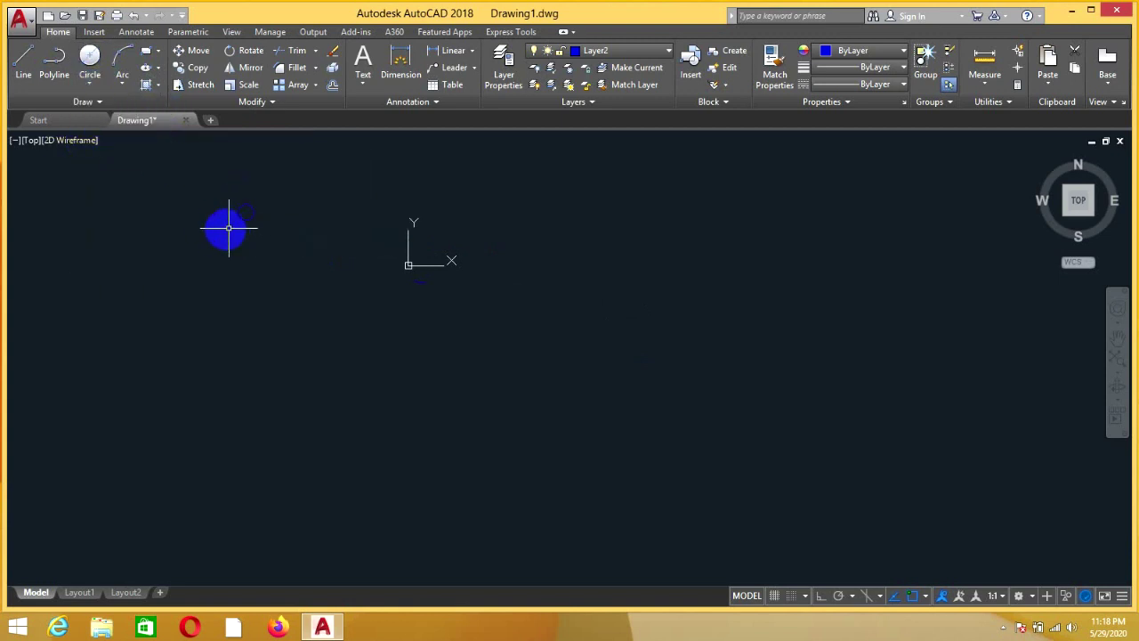
scroll(114, 157, up, 3)
Draw a much larger Center, Radius circle at the upper left.
click(103, 78)
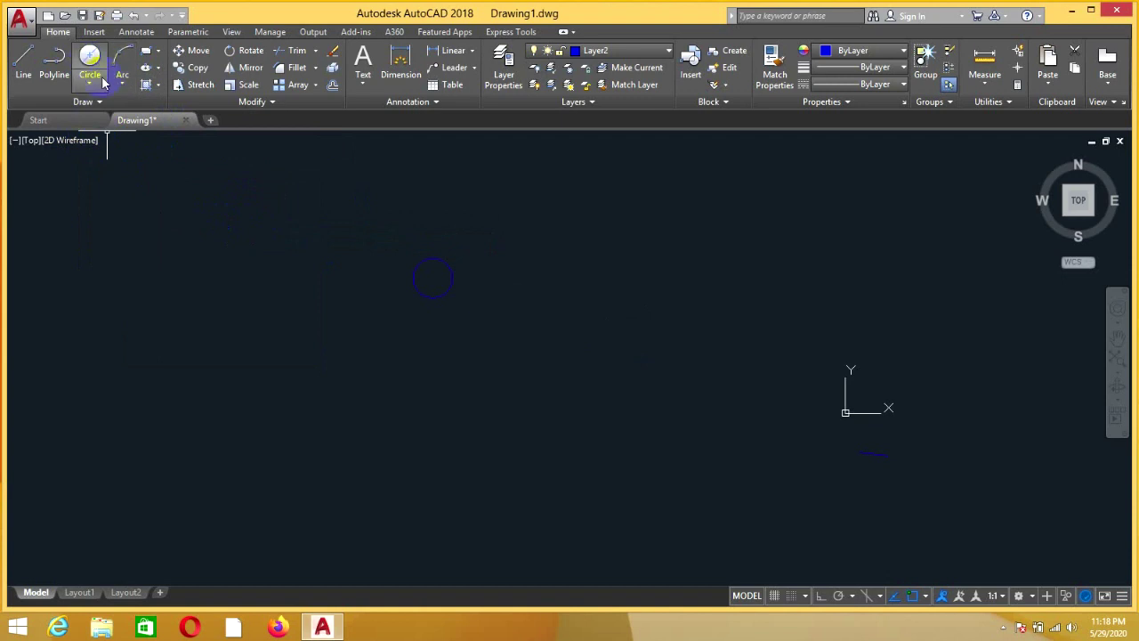
click(116, 108)
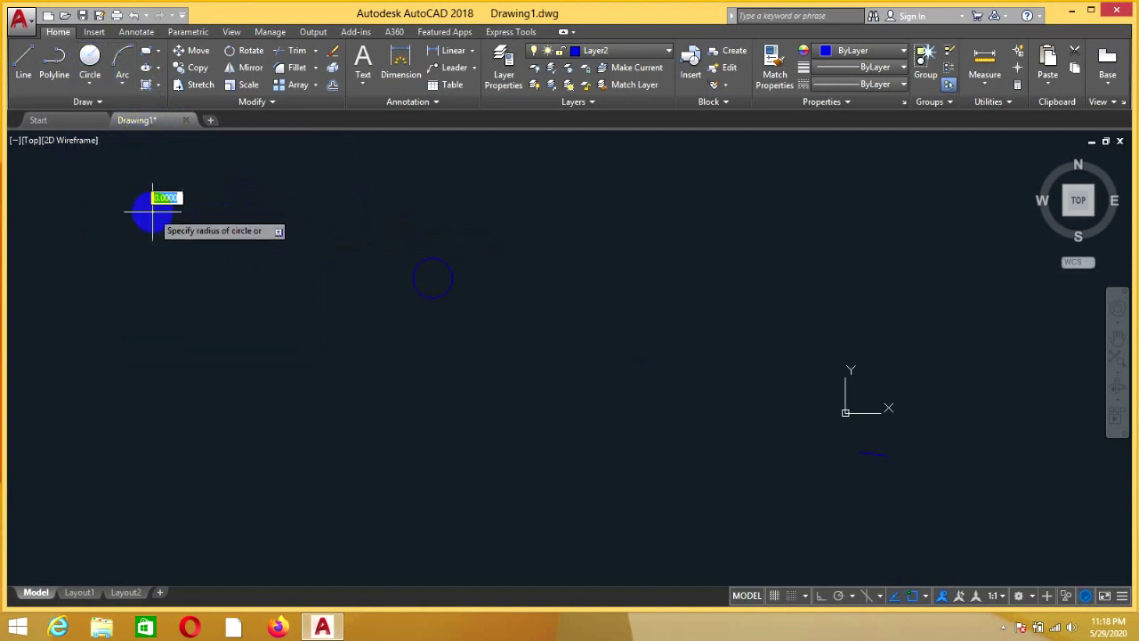
click(152, 211)
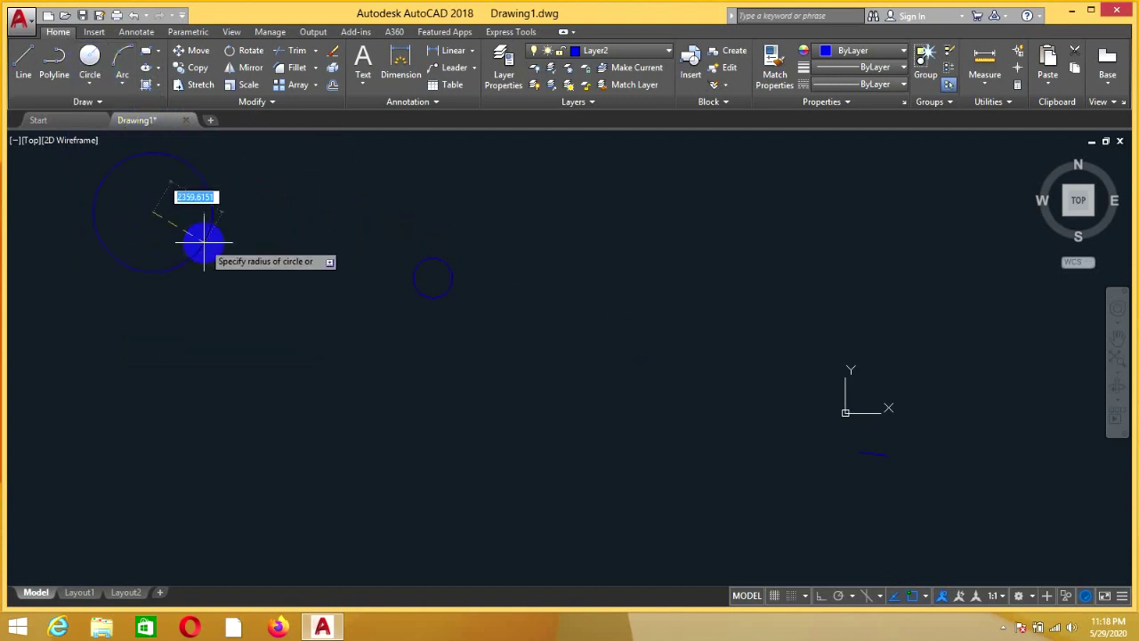
click(204, 239)
scroll(475, 278, down, 5)
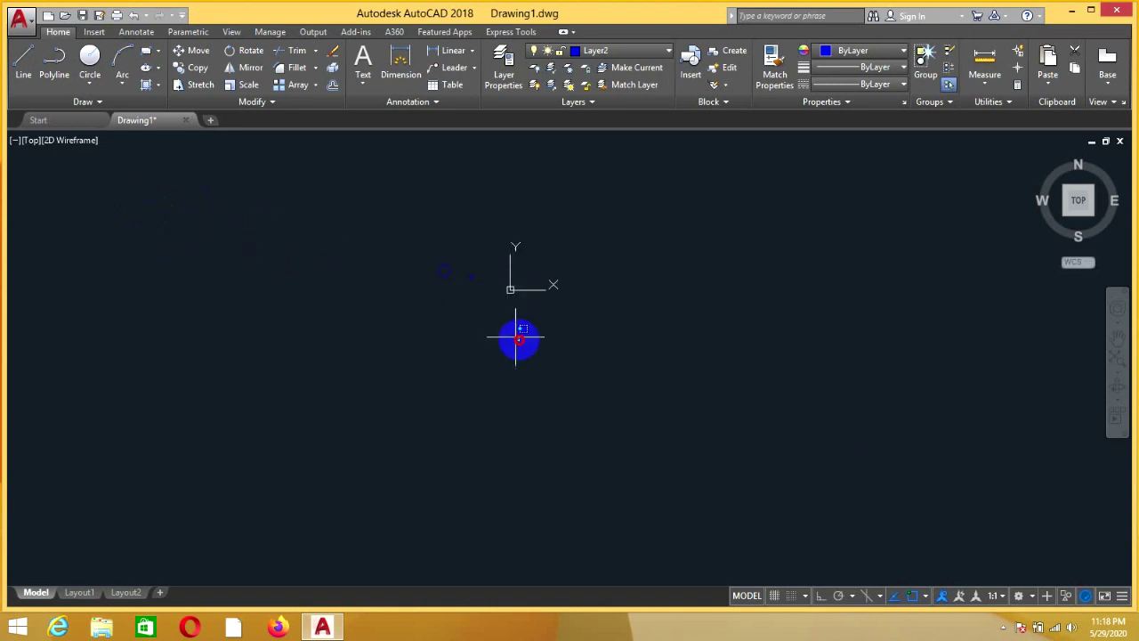
click(520, 336)
Select both circles, then close Drawing1.dwg, answering No to saving changes.
click(235, 216)
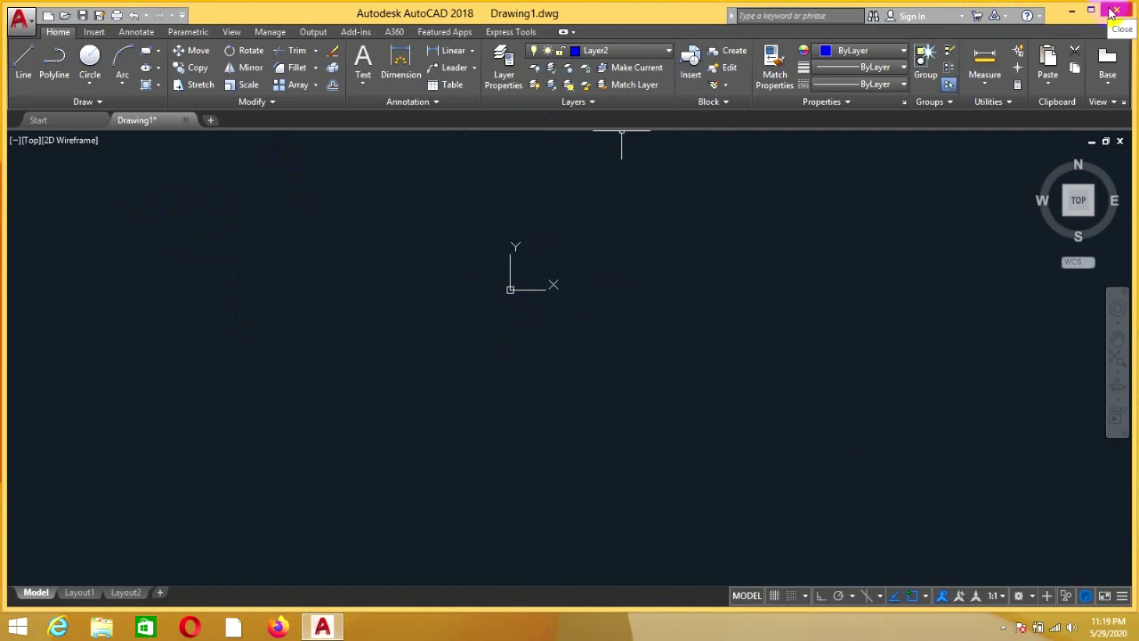
click(1118, 13)
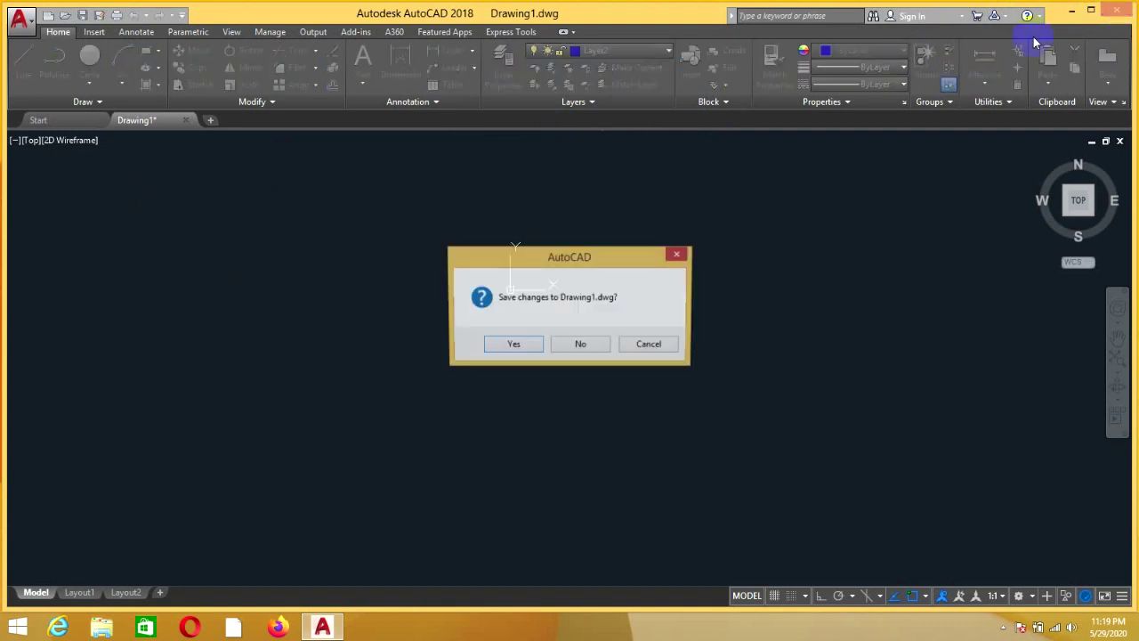
click(580, 345)
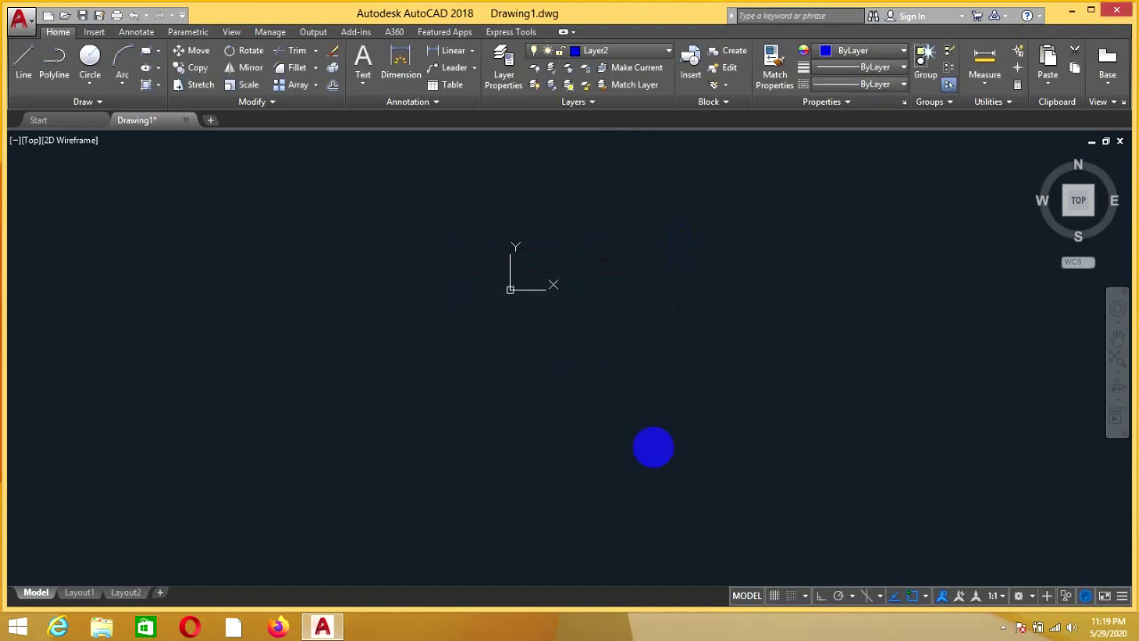